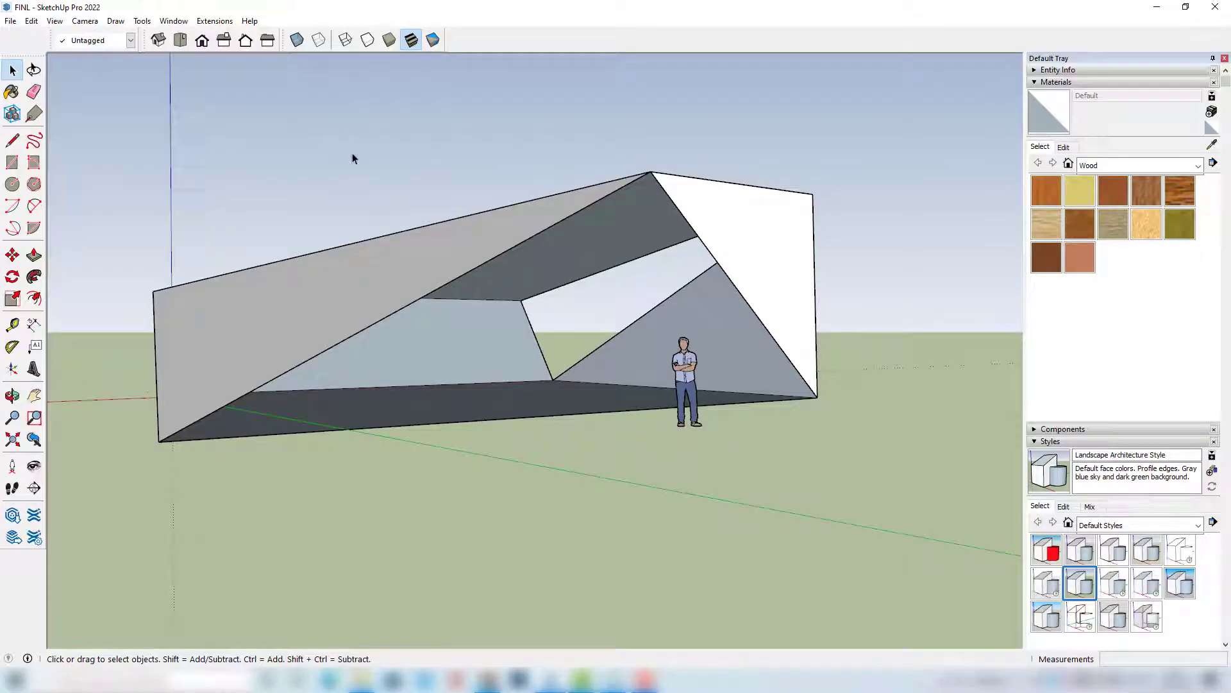
# Step: Install the as_flatten_2-6 extension from the plugins Sketchup folder and close the Extension Manager
pyautogui.click(214, 25)
pyautogui.click(239, 50)
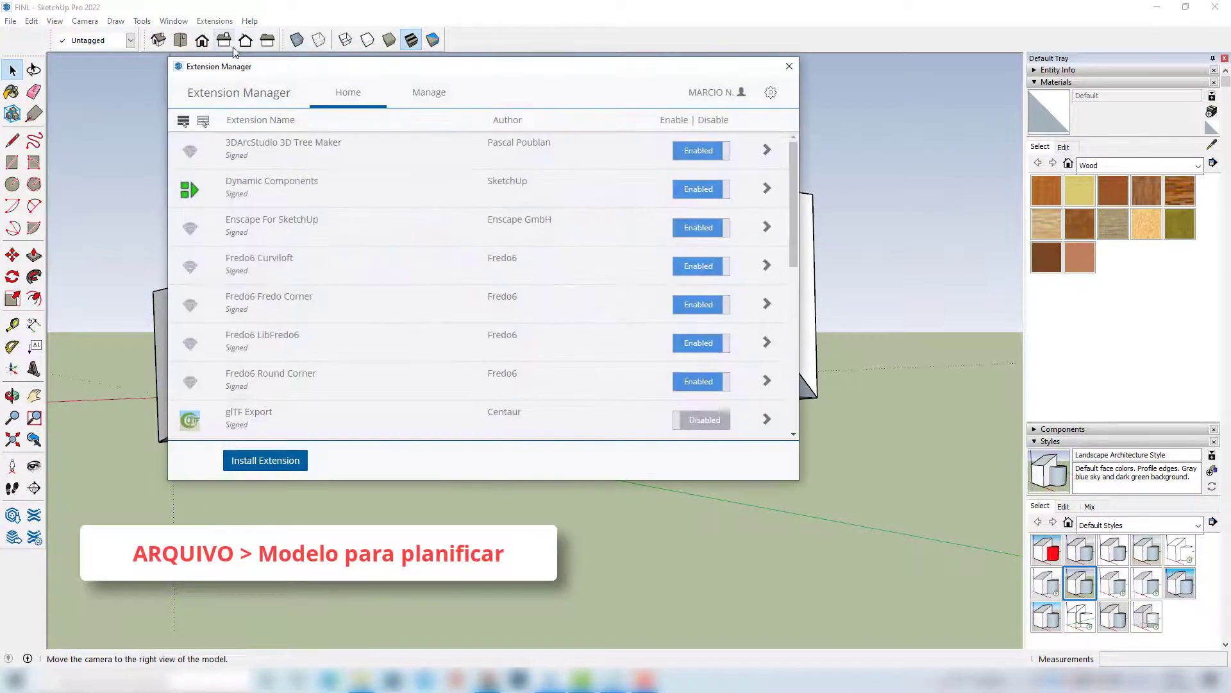
pyautogui.click(279, 461)
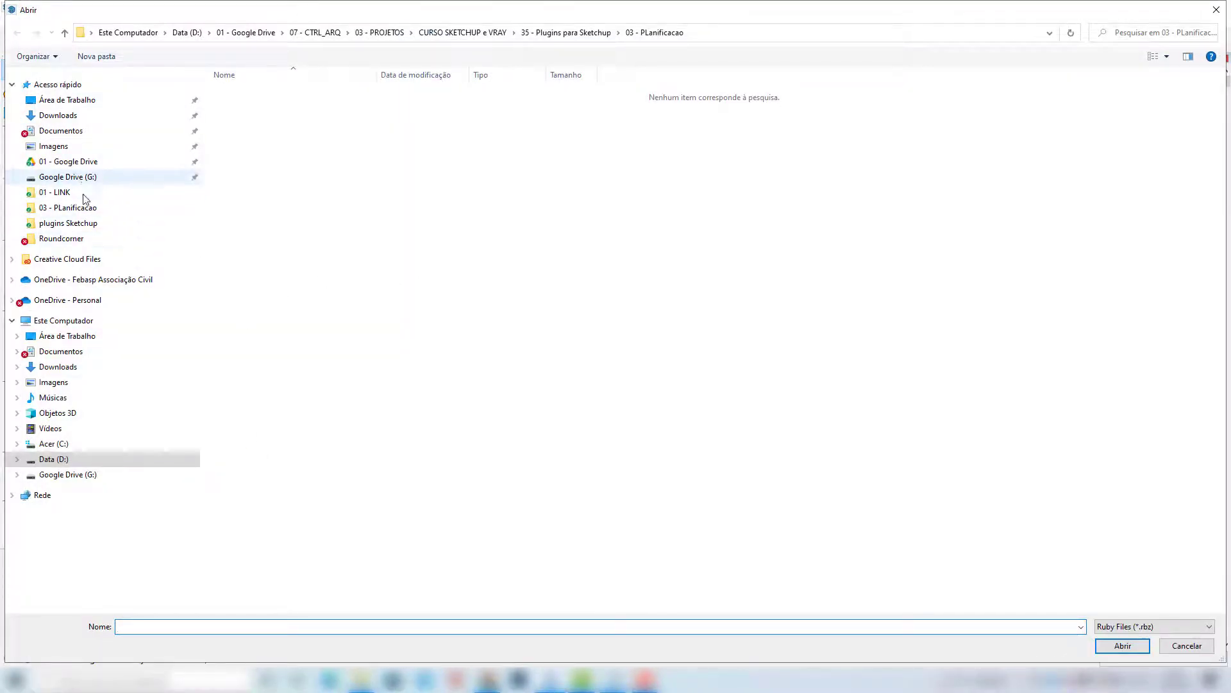
pyautogui.click(68, 222)
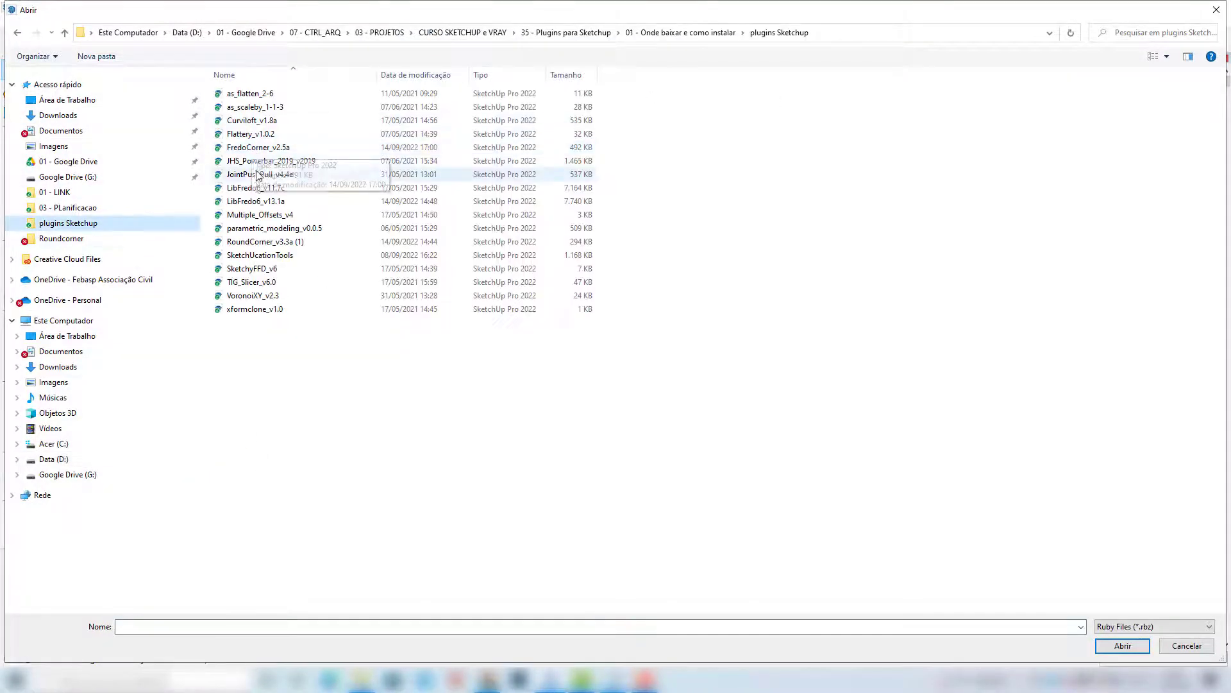
pyautogui.doubleClick(250, 93)
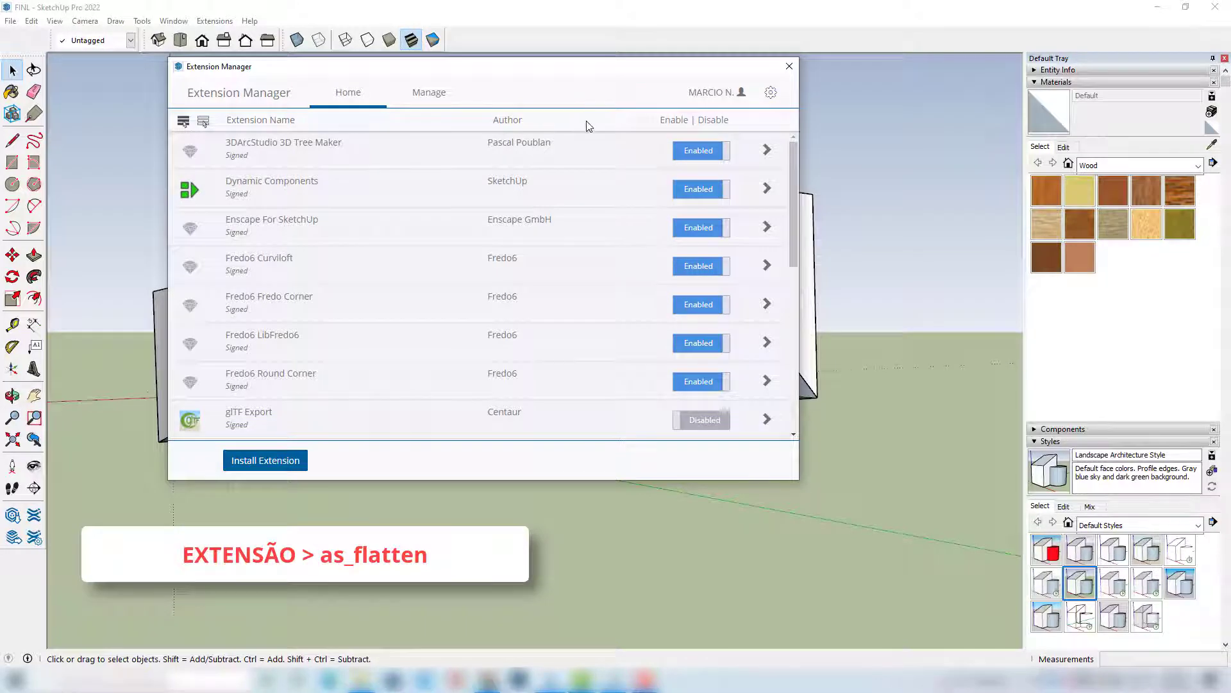
pyautogui.click(789, 67)
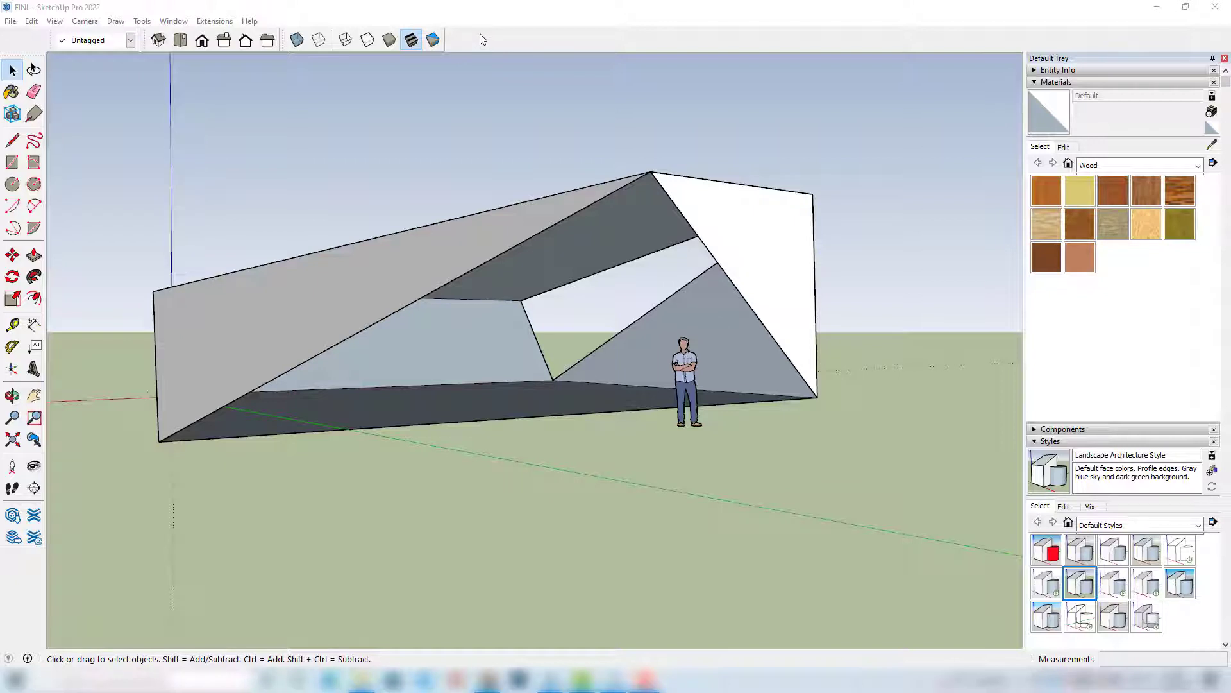
pyautogui.click(397, 256)
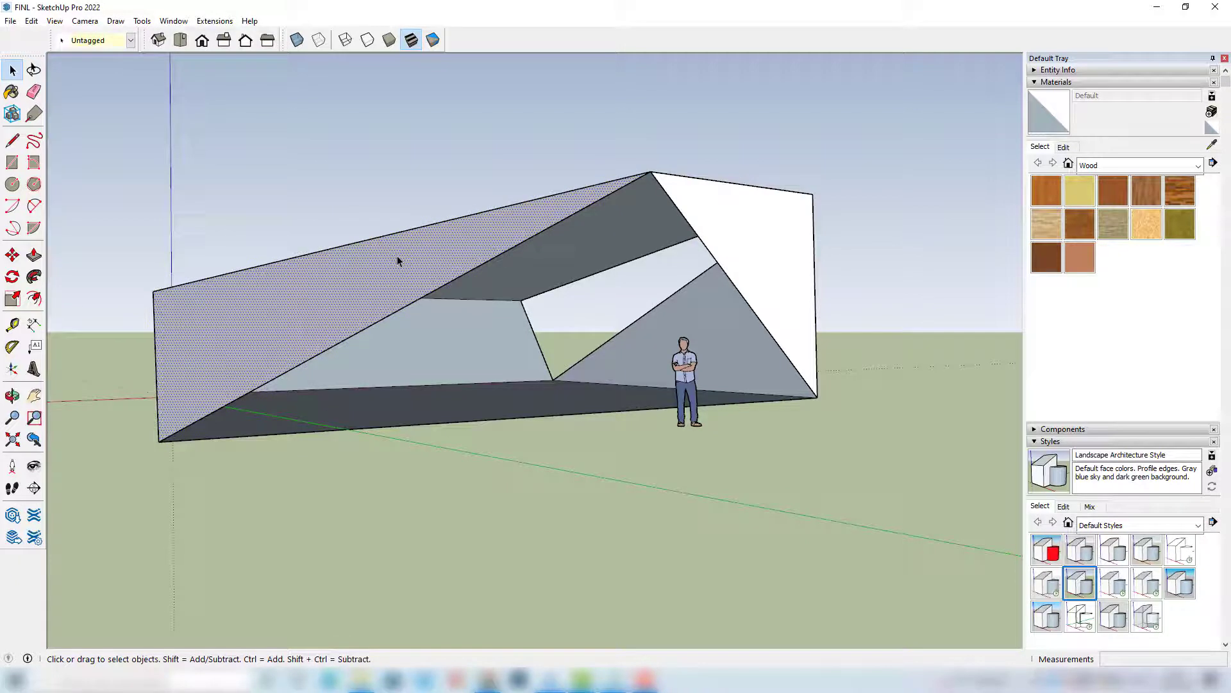
pyautogui.rightClick(397, 257)
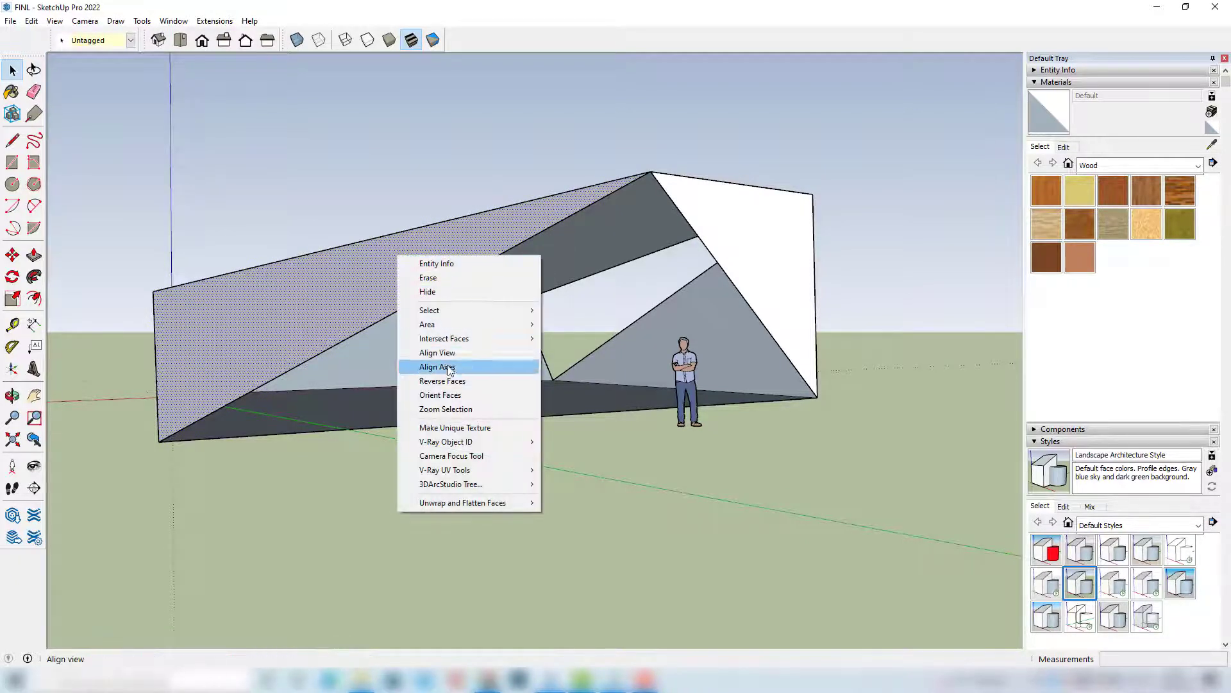
pyautogui.moveTo(435, 507)
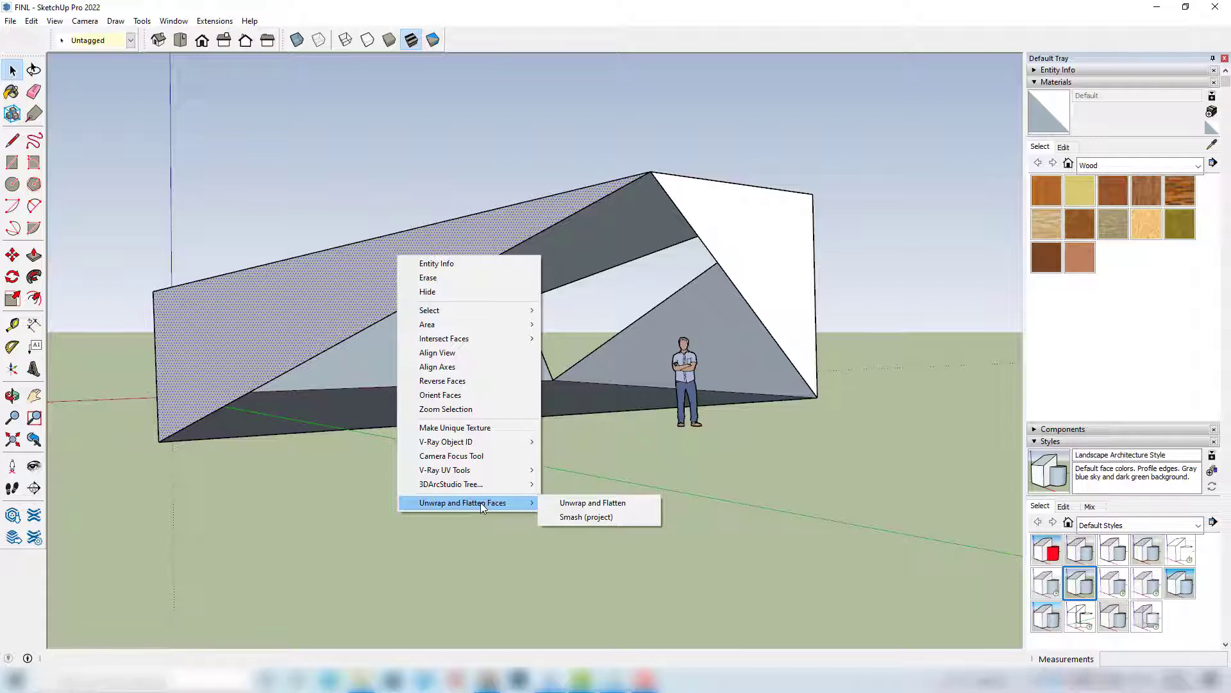
pyautogui.click(359, 498)
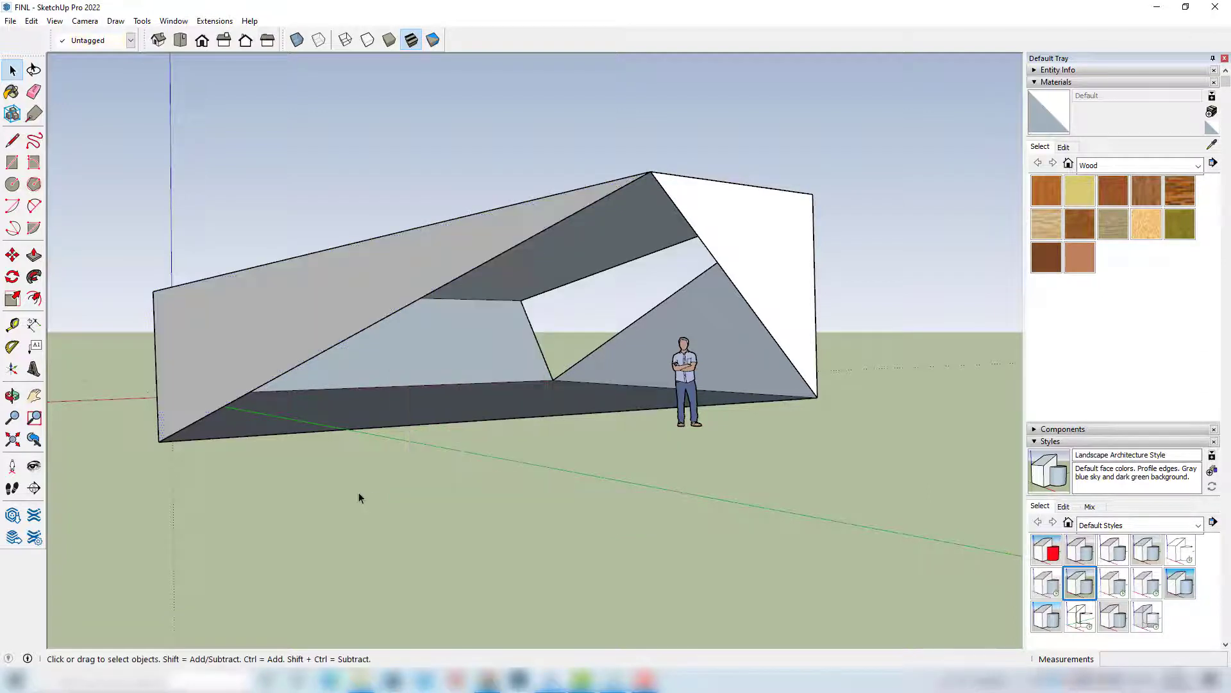
# Step: Draw a 2 by 2 m rectangle on the open ground beside the faceted structure
pyautogui.moveTo(648, 377); pyautogui.dragTo(673, 495, button='middle')
pyautogui.scroll(-5, 375, 379)
pyautogui.click(12, 162)
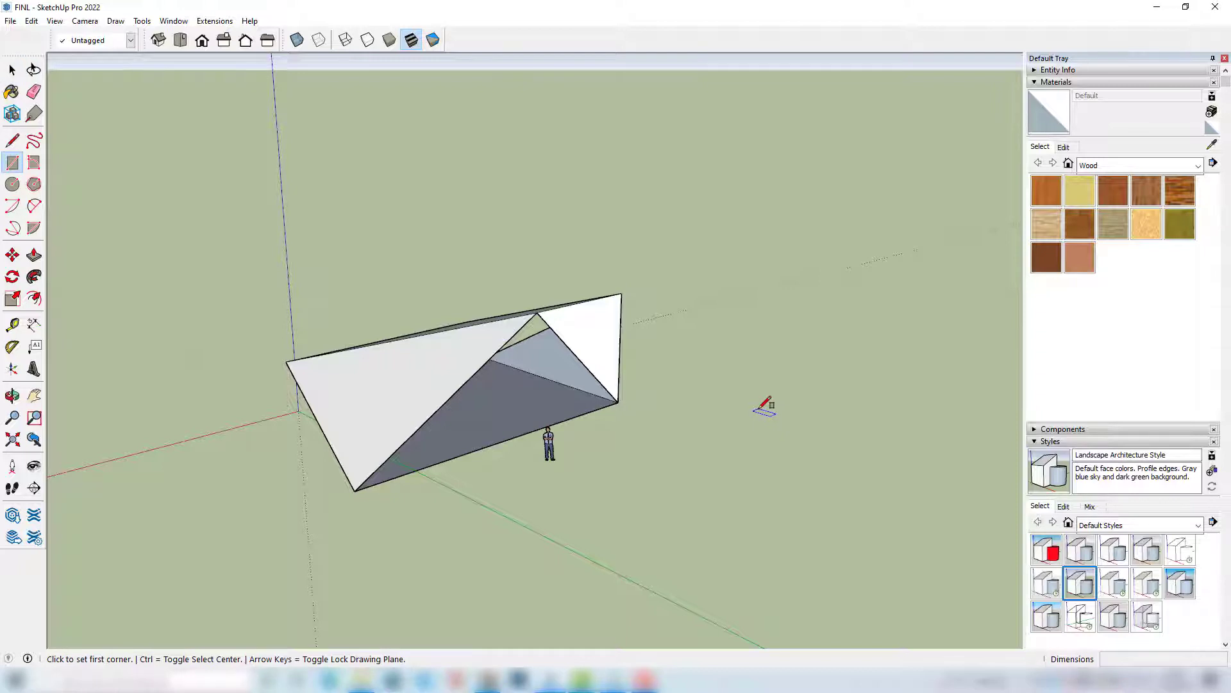
pyautogui.moveTo(767, 406); pyautogui.dragTo(679, 420, button='middle')
pyautogui.click(670, 434)
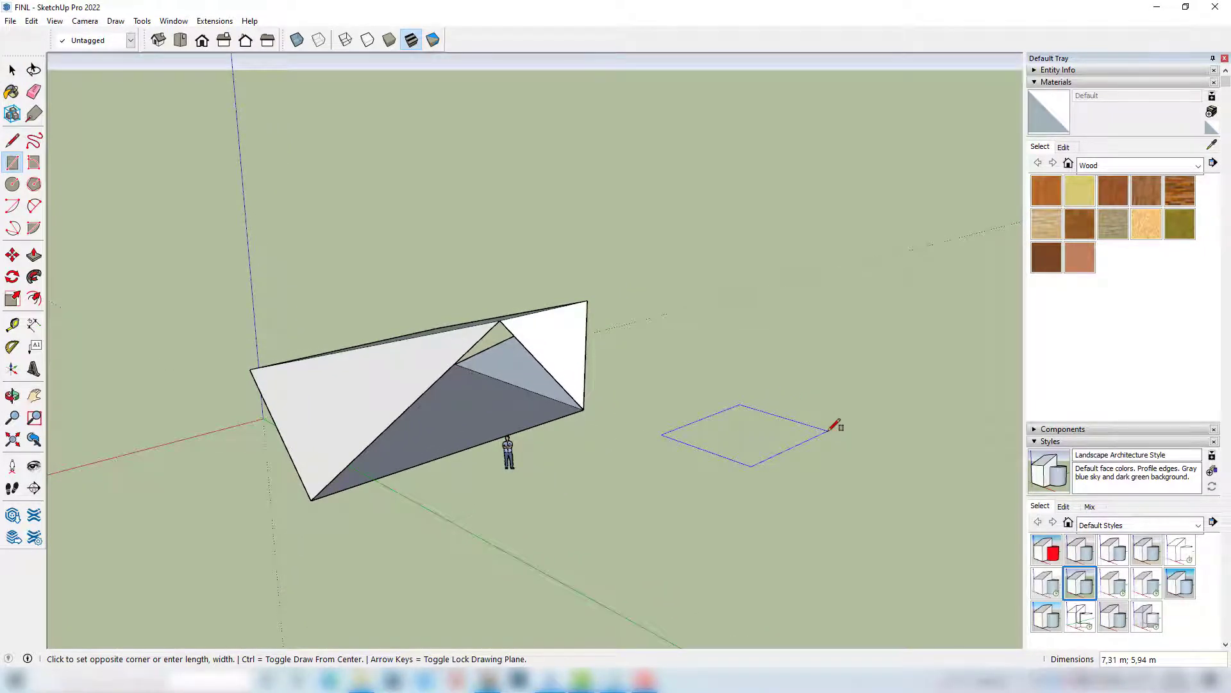
pyautogui.write('2;2')
pyautogui.press('Return')
# Step: Push/Pull the square face up 2 m to form a cube
pyautogui.scroll(5, 737, 432)
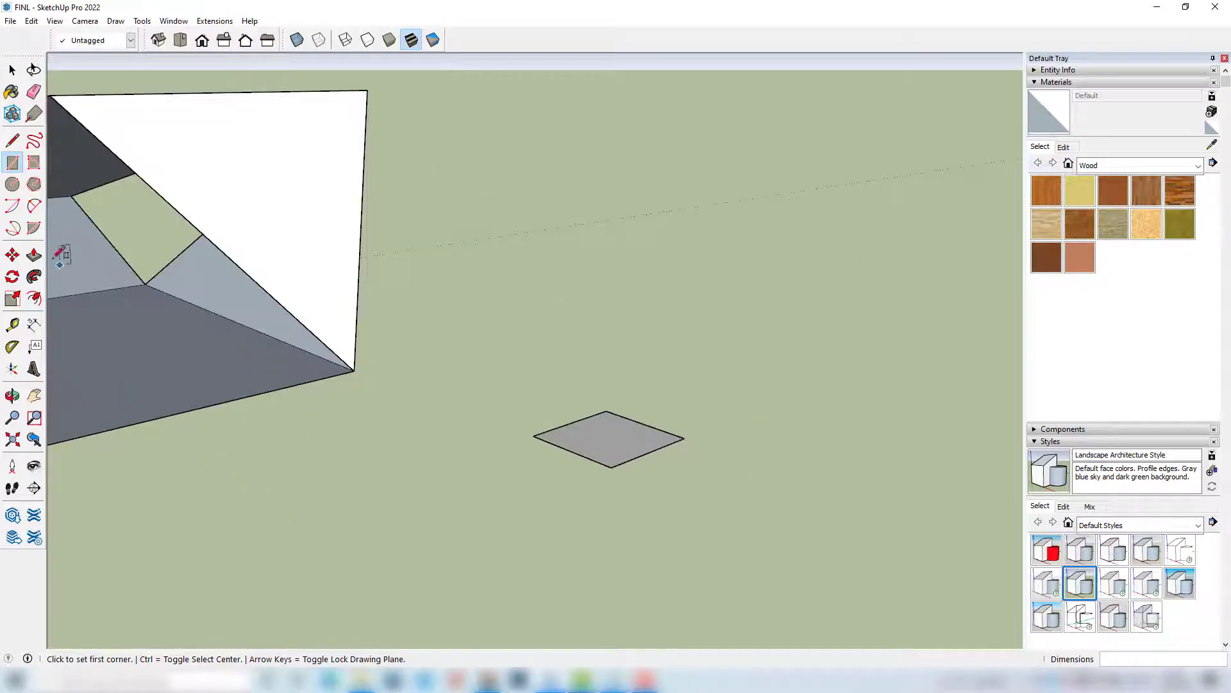
pyautogui.click(34, 255)
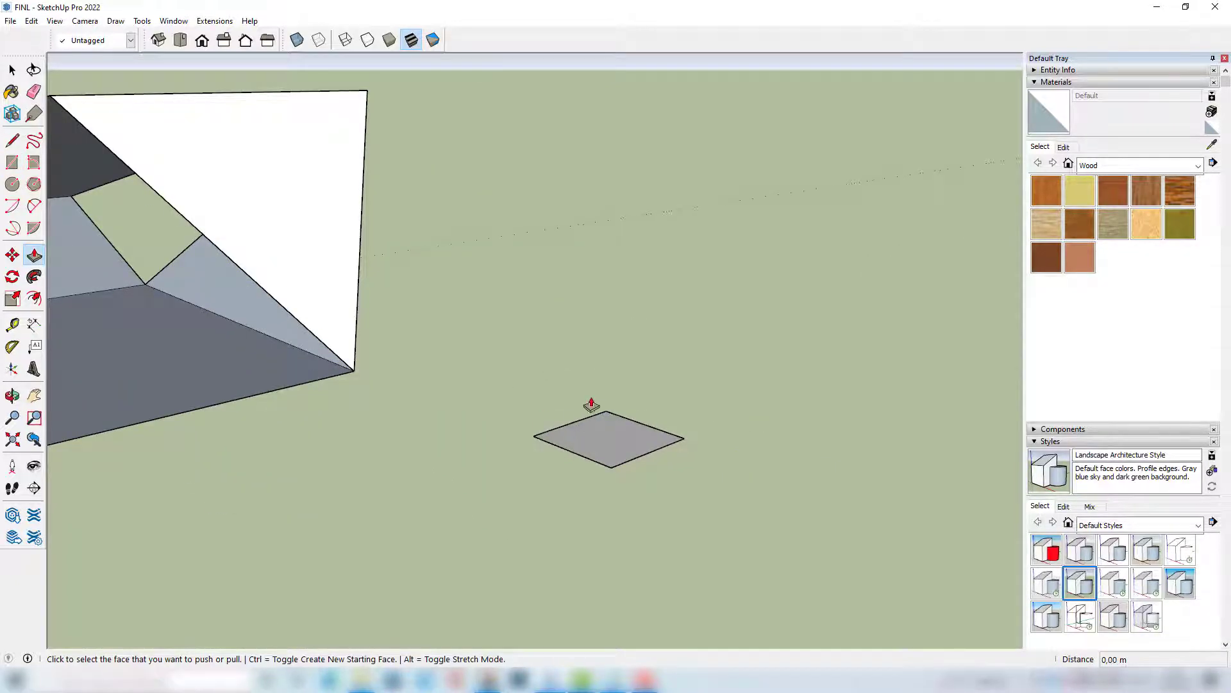
pyautogui.click(596, 440)
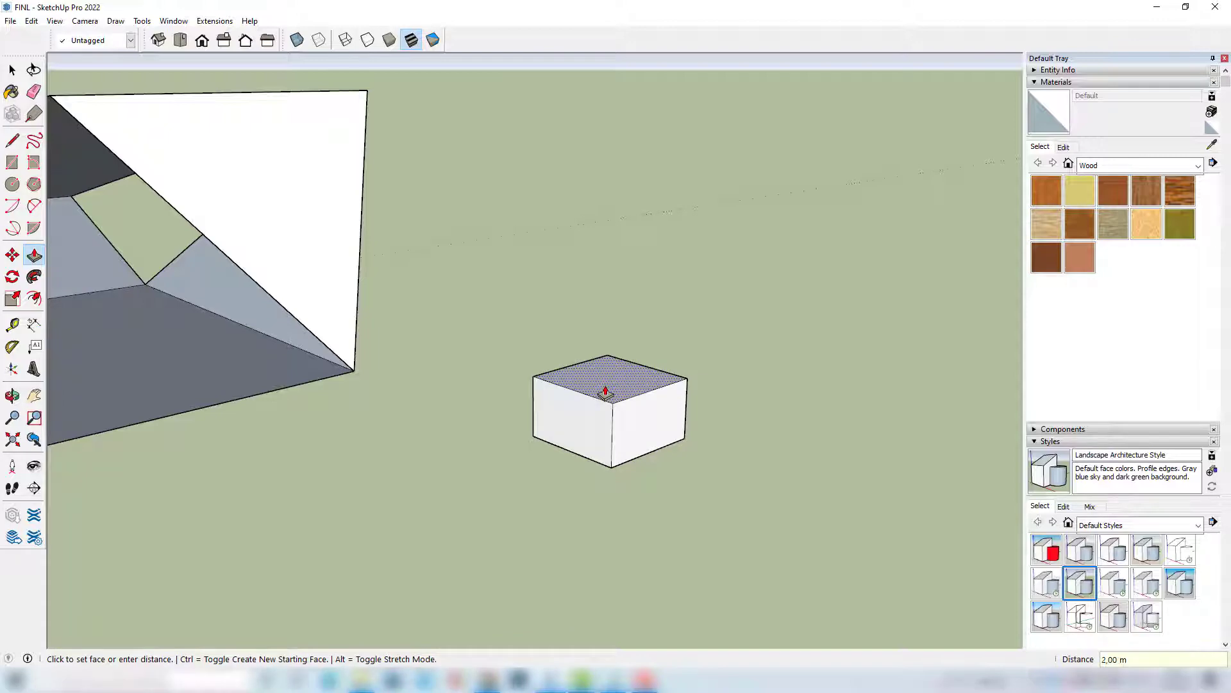
pyautogui.write('2')
pyautogui.press('Return')
pyautogui.press('space')
# Step: Run Unwrap and Flatten on all faces and edges of the cube and accept the messages
pyautogui.scroll(2, 738, 372)
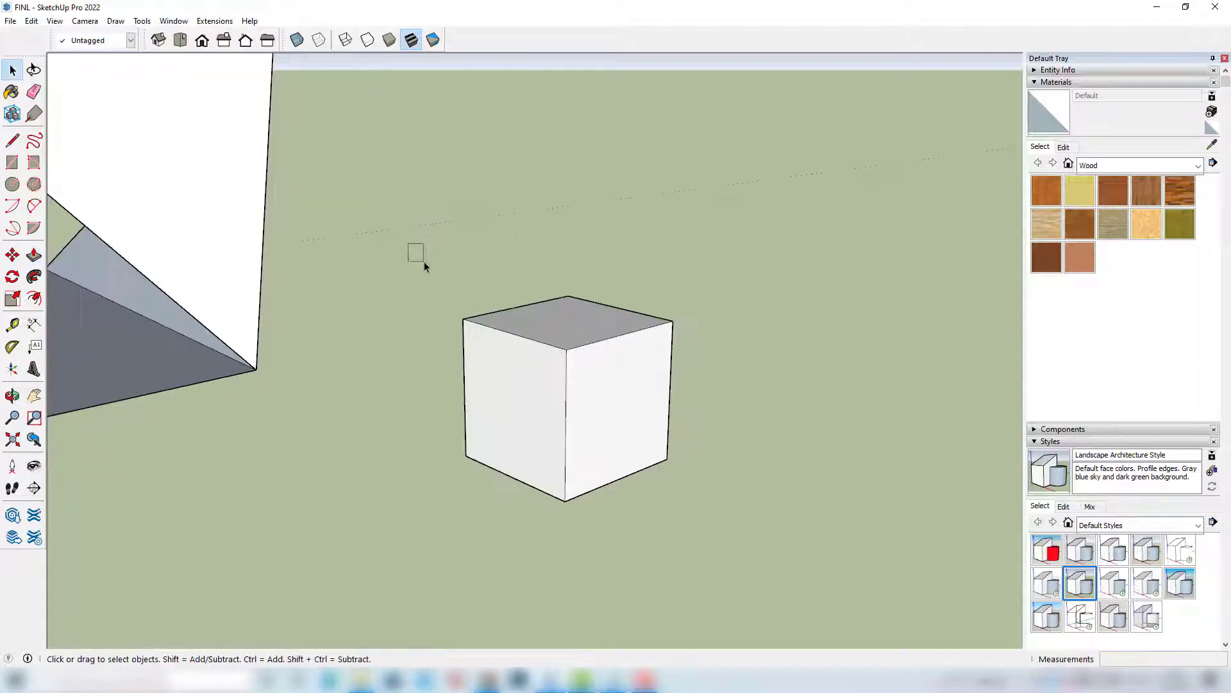
pyautogui.moveTo(424, 260); pyautogui.dragTo(752, 548)
pyautogui.moveTo(680, 453); pyautogui.dragTo(378, 392, button='middle')
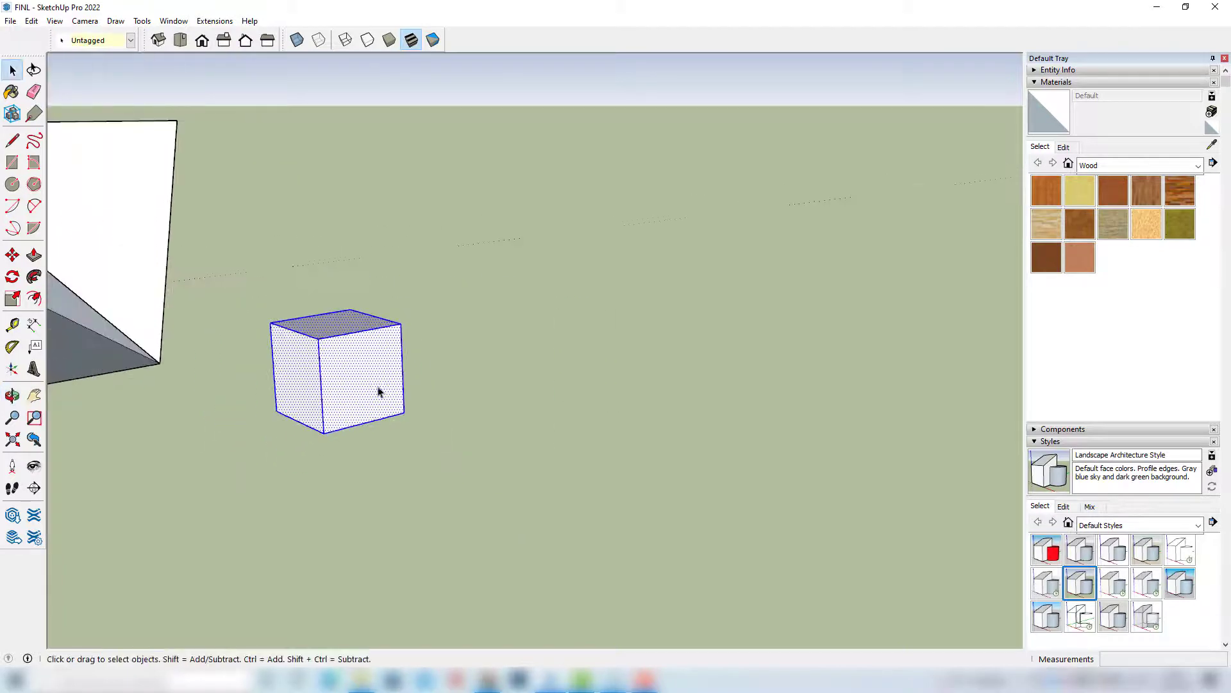
pyautogui.rightClick(374, 355)
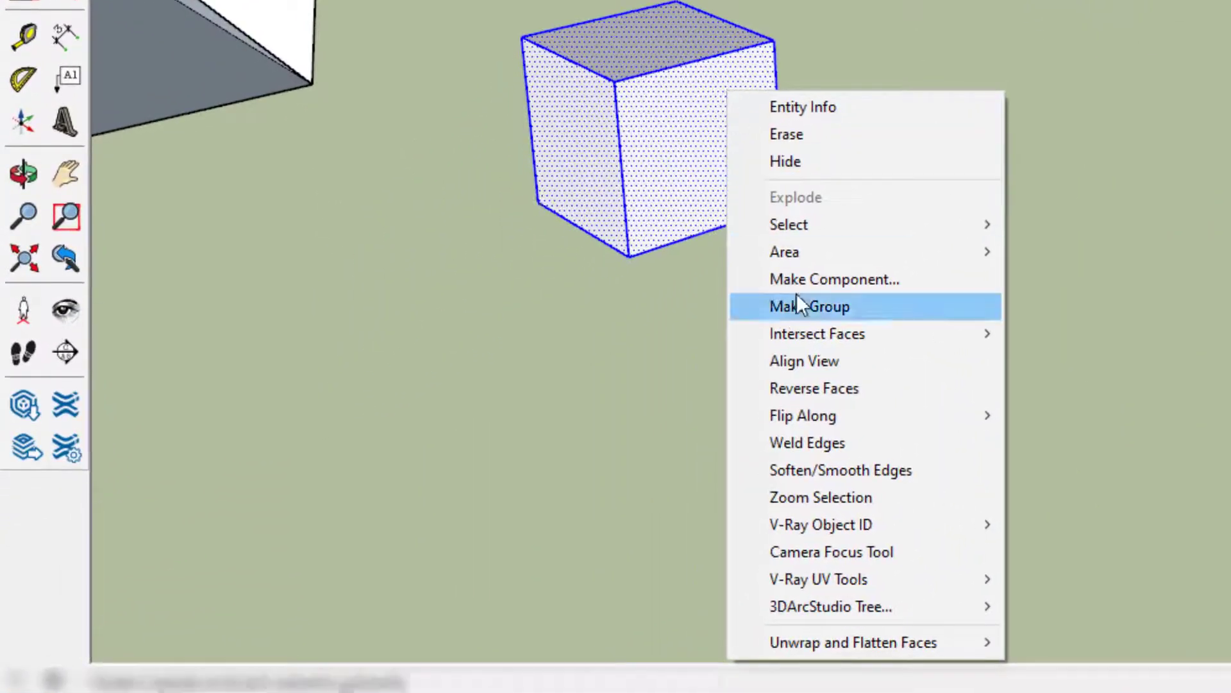
pyautogui.moveTo(810, 641)
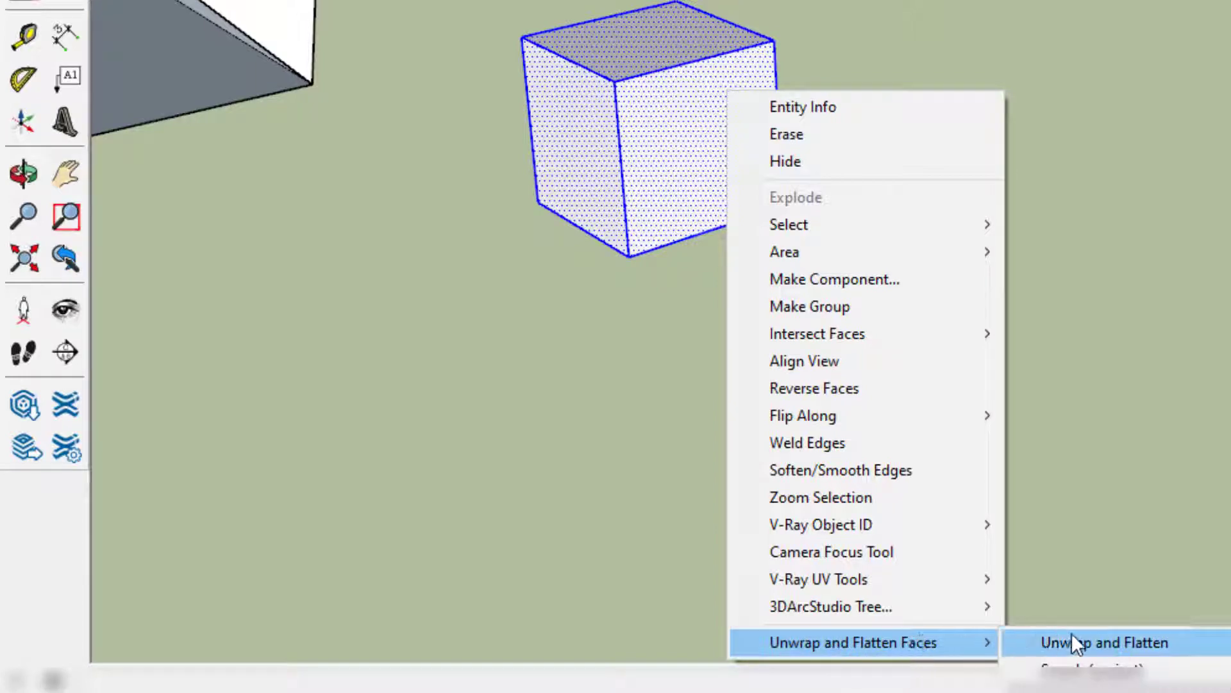
pyautogui.click(1098, 649)
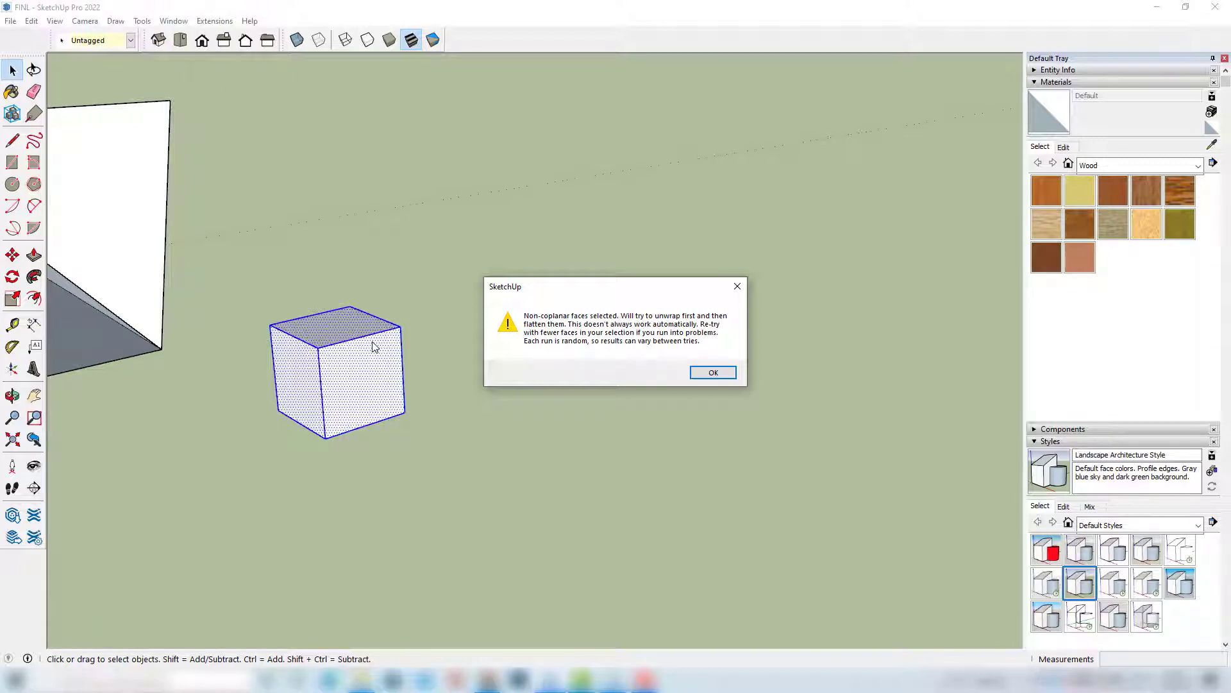
pyautogui.click(713, 372)
pyautogui.click(713, 368)
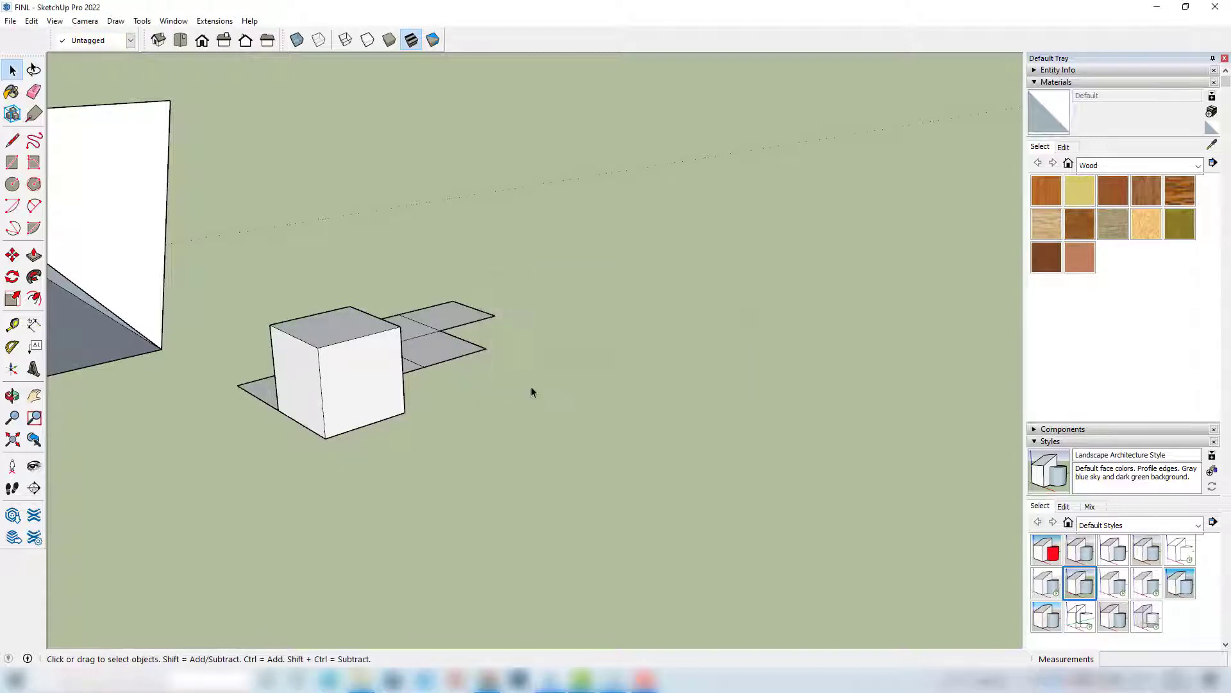
# Step: Move the flattened net clear of the cube, and delete it
pyautogui.moveTo(531, 387); pyautogui.dragTo(442, 438, button='middle')
pyautogui.click(436, 335)
pyautogui.moveTo(458, 360); pyautogui.dragTo(263, 404, button='middle')
pyautogui.moveTo(263, 404)
pyautogui.keyDown('shift'); pyautogui.mouseDown(button='middle')
pyautogui.moveTo(314, 377)
pyautogui.moveTo(285, 398)
pyautogui.mouseUp(button='middle'); pyautogui.keyUp('shift')
pyautogui.press('m')
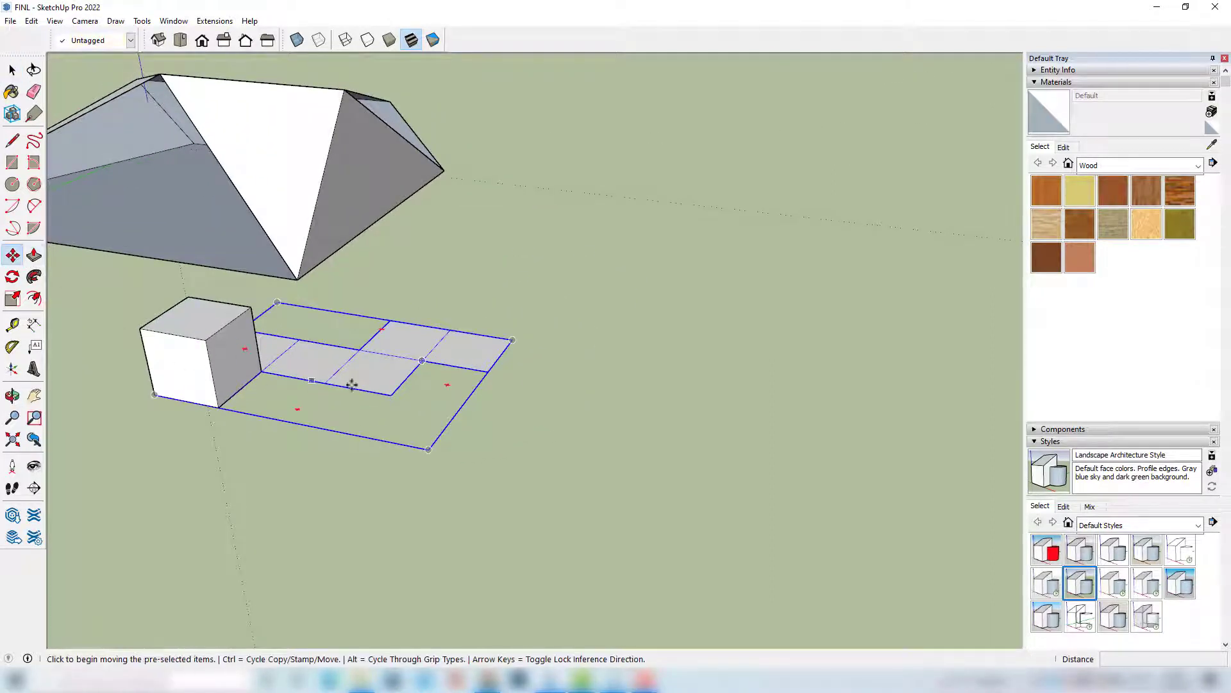
pyautogui.click(392, 399)
pyautogui.moveTo(591, 459); pyautogui.dragTo(436, 456, button='middle')
pyautogui.click(436, 456)
pyautogui.press('space')
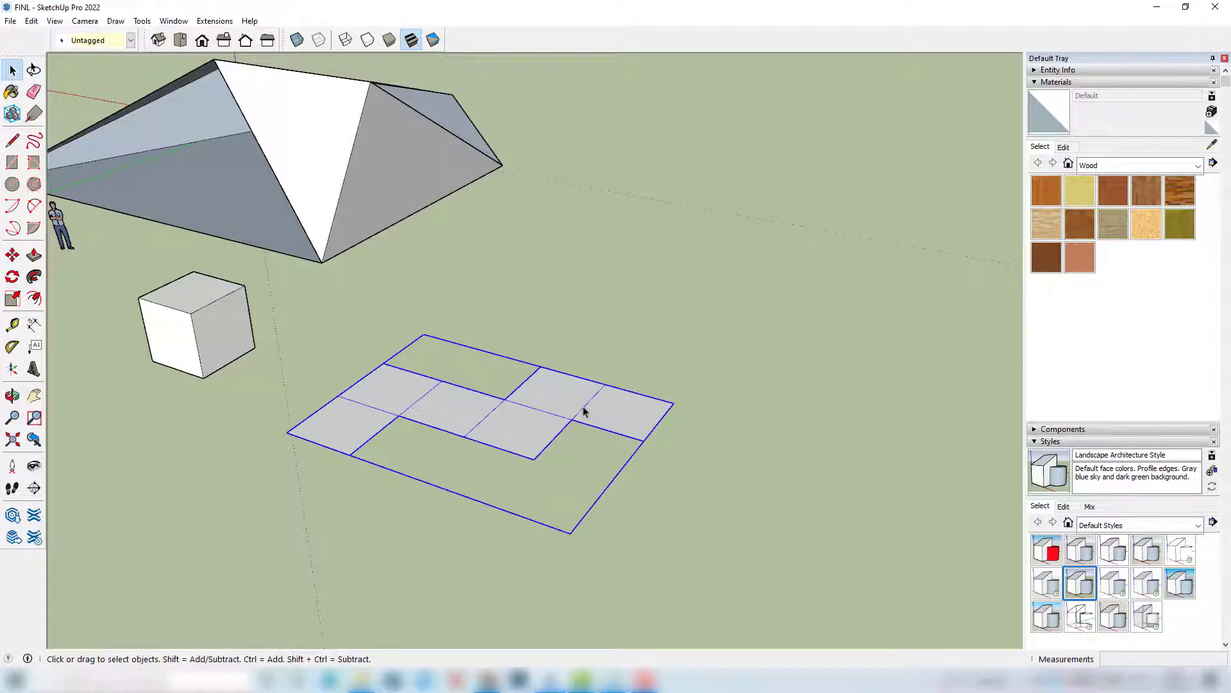
pyautogui.press('Delete')
# Step: Select the whole cube again and generate a new flat net with Unwrap and Flatten
pyautogui.tripleClick(200, 314)
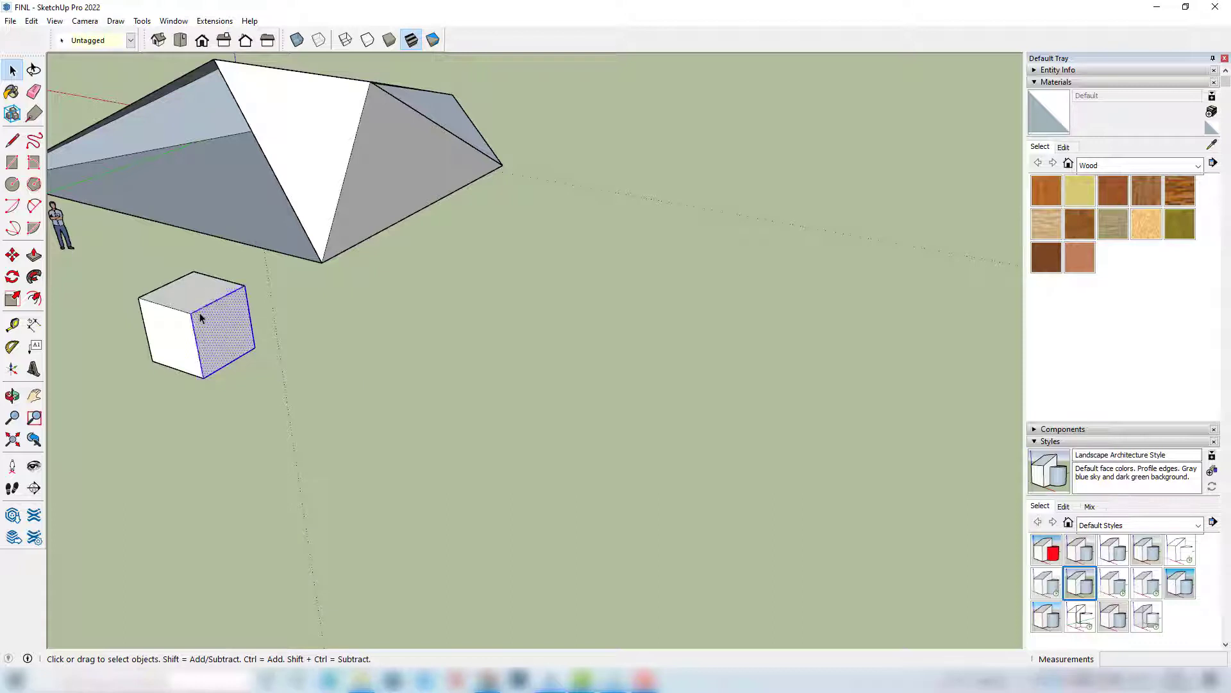
pyautogui.rightClick(175, 303)
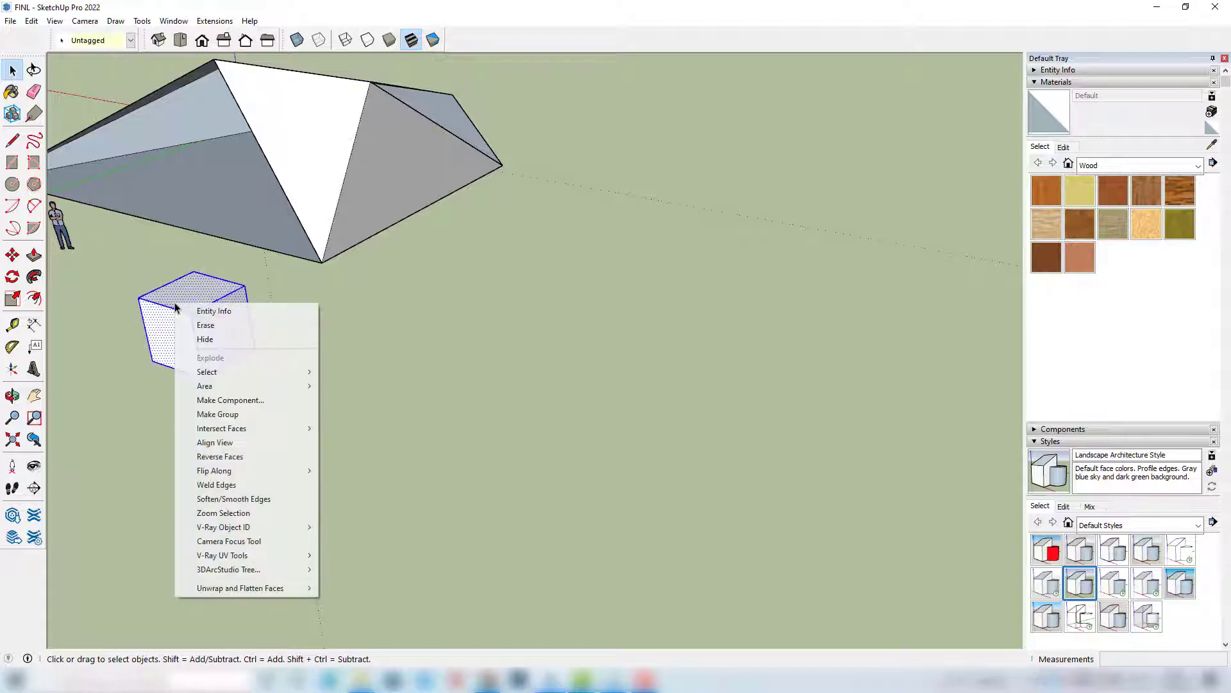
pyautogui.moveTo(264, 588)
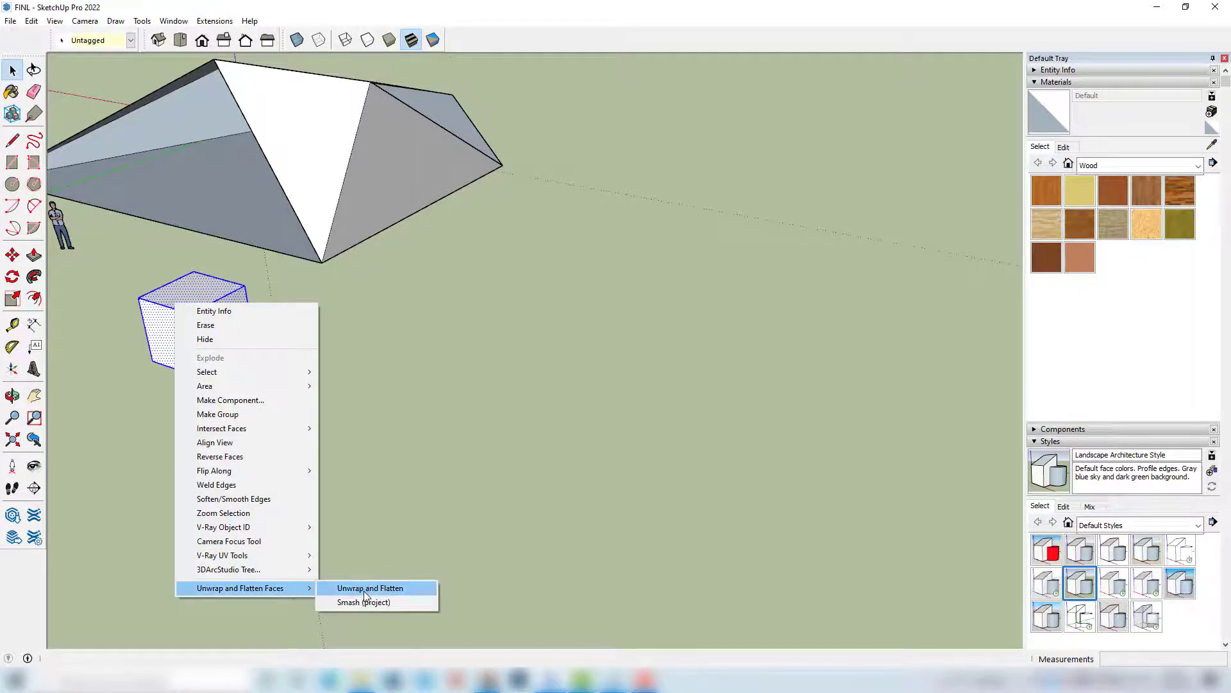
pyautogui.click(364, 588)
pyautogui.click(714, 373)
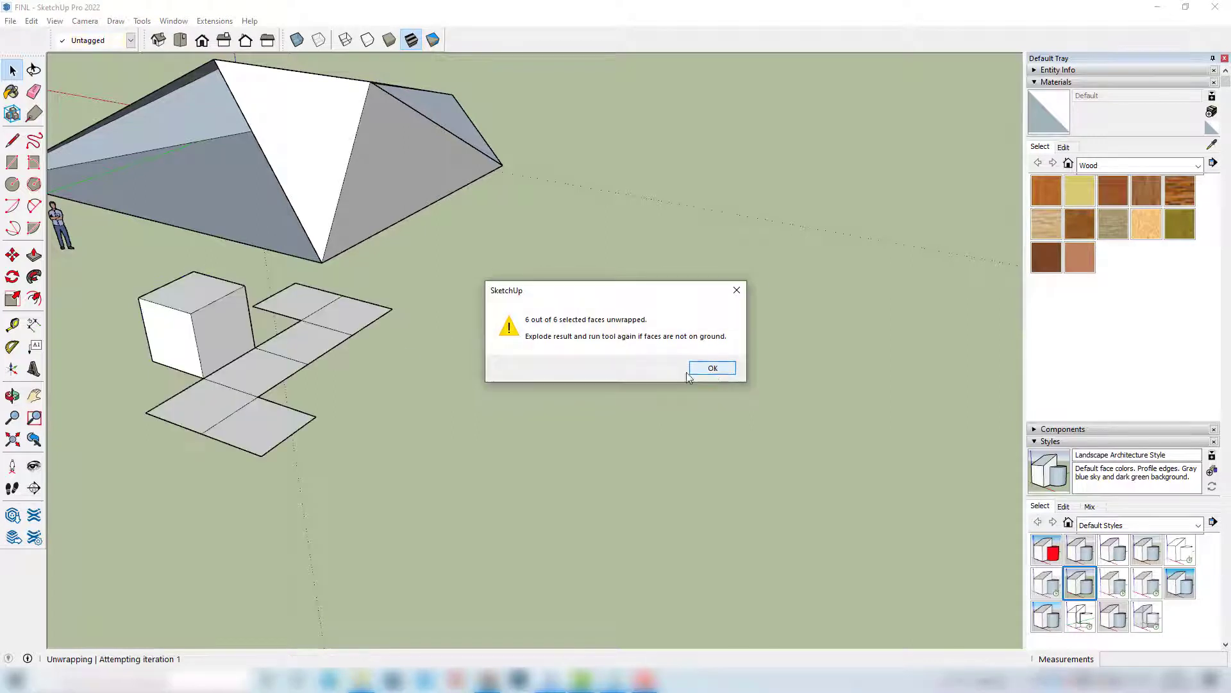
pyautogui.click(712, 368)
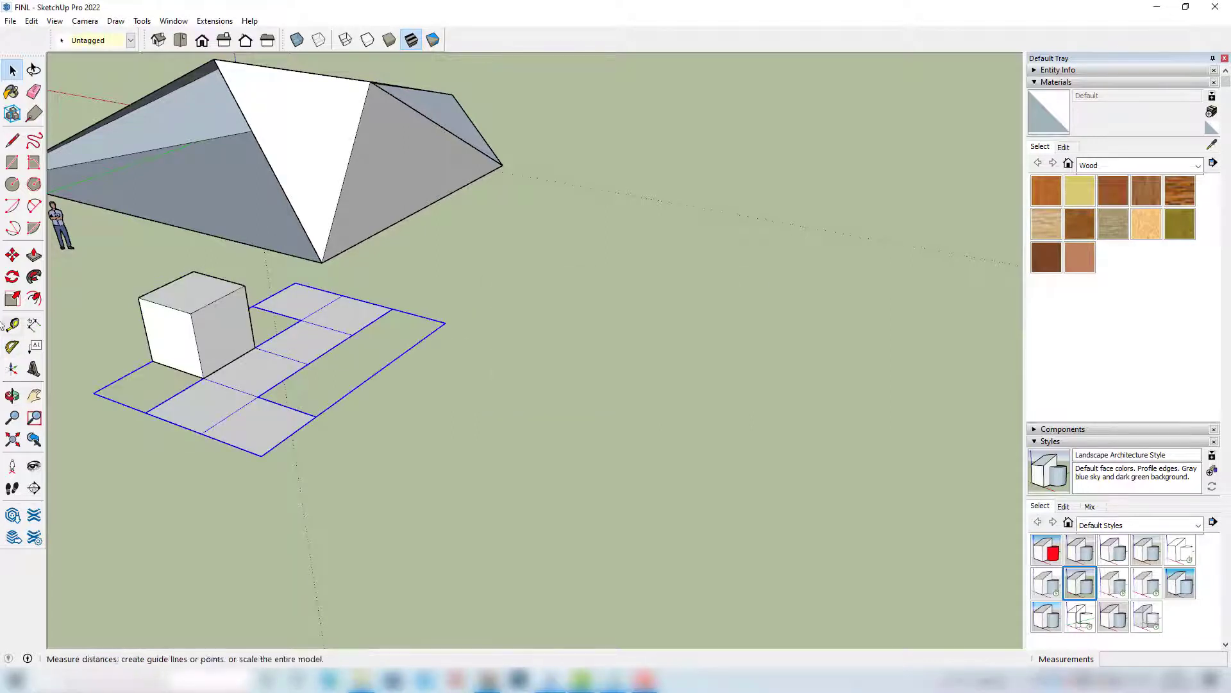
# Step: Move the new flattened net about 3.5 m away from the cube
pyautogui.click(12, 255)
pyautogui.click(207, 411)
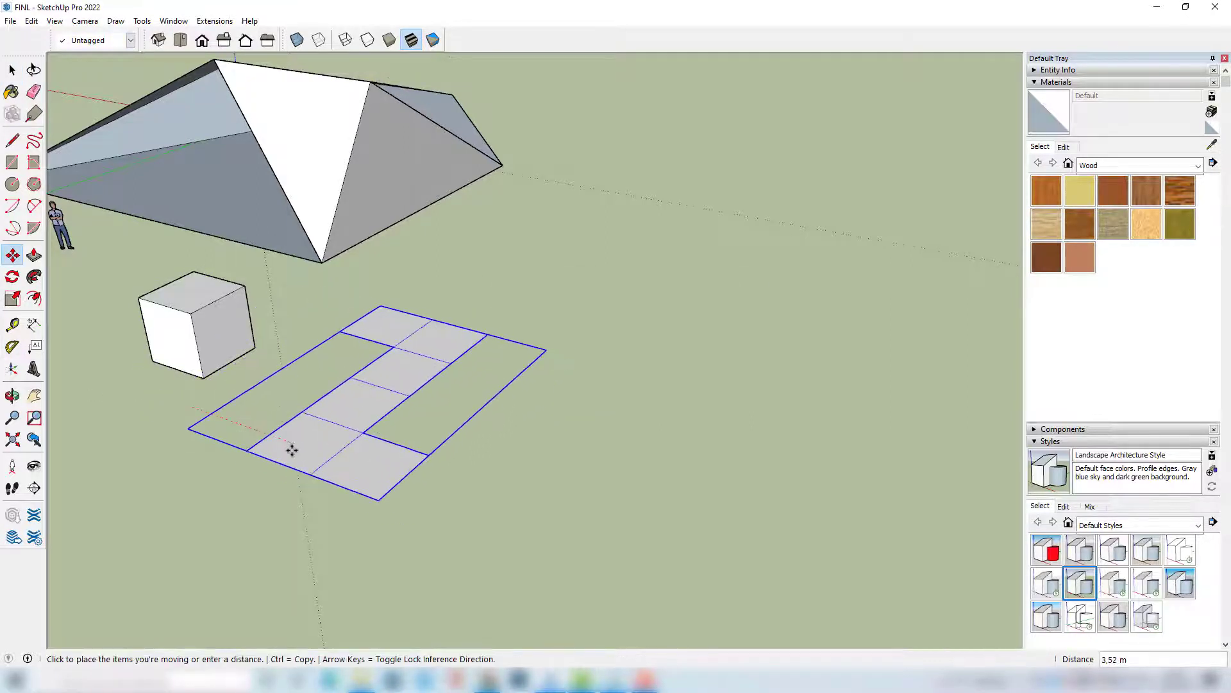
pyautogui.click(294, 442)
# Step: Edit the flattened net's group, cut the protruding square face nearest the viewer and paste it beside a square farther along the central strip
pyautogui.scroll(3, 295, 423)
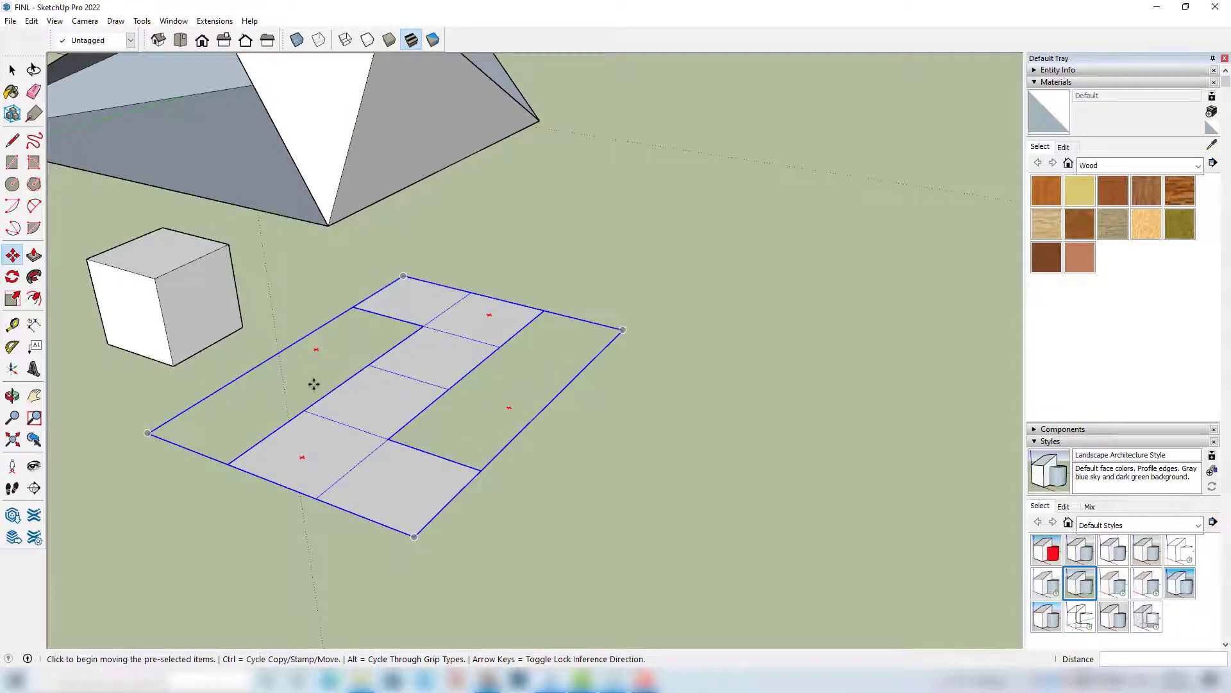
pyautogui.moveTo(310, 379); pyautogui.dragTo(517, 412, button='middle')
pyautogui.press('space')
pyautogui.doubleClick(523, 404)
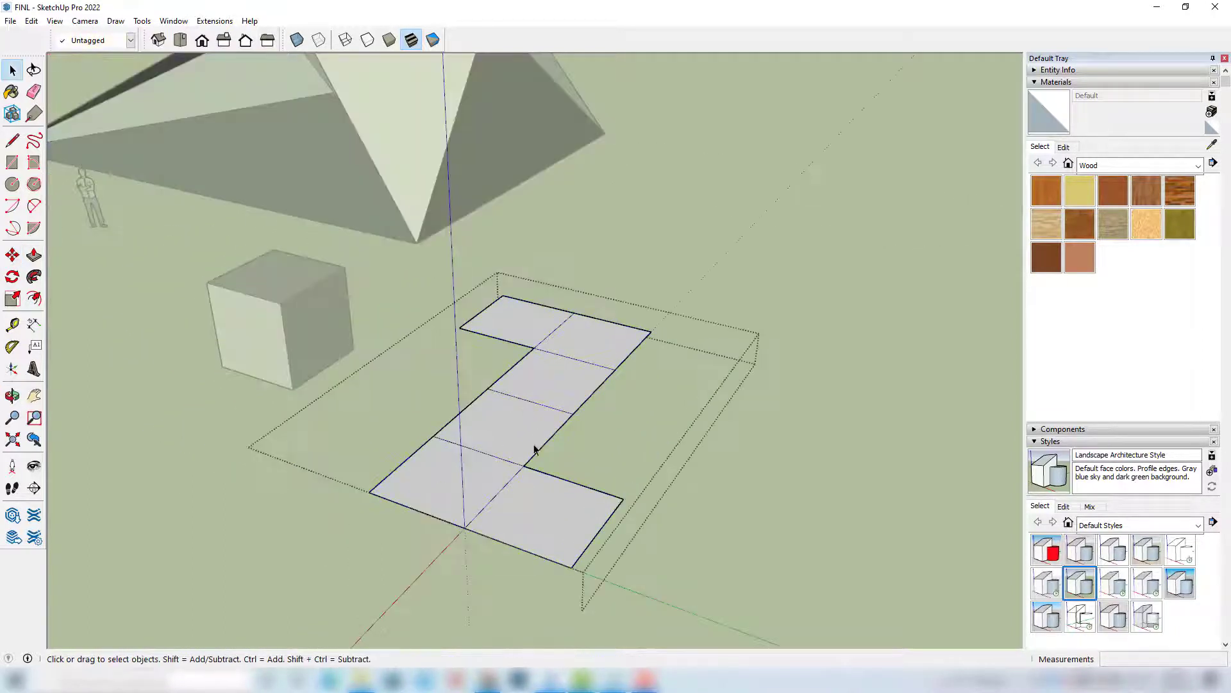
pyautogui.click(563, 510)
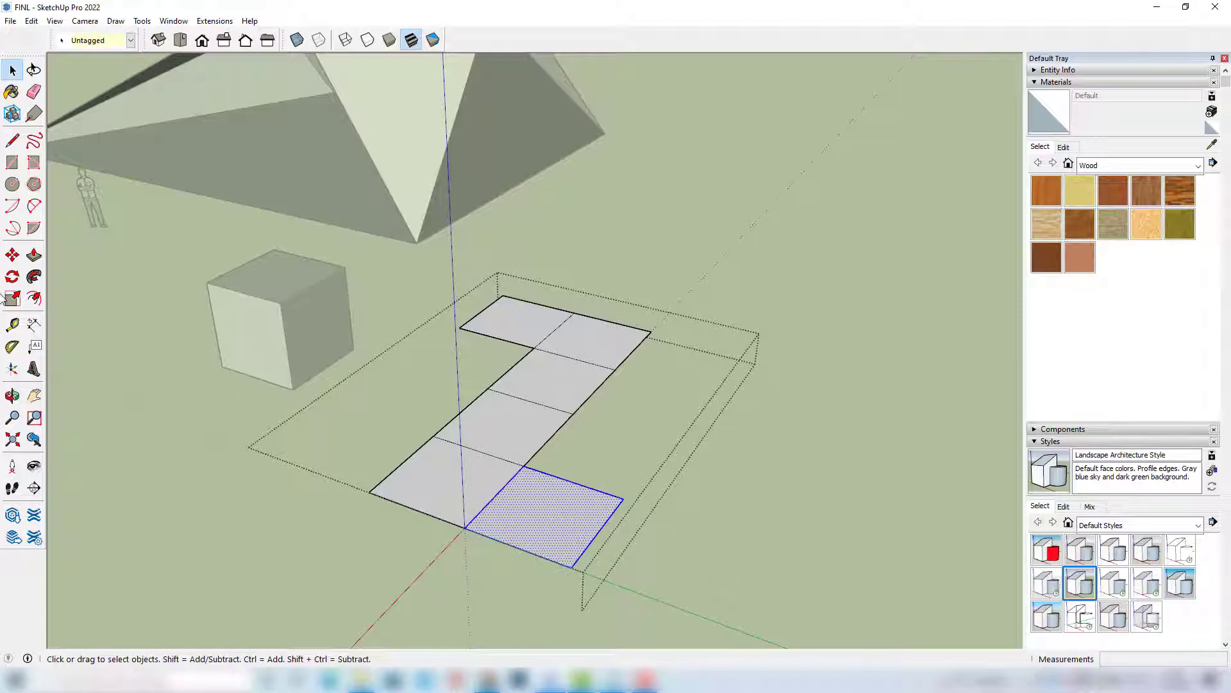
pyautogui.click(12, 255)
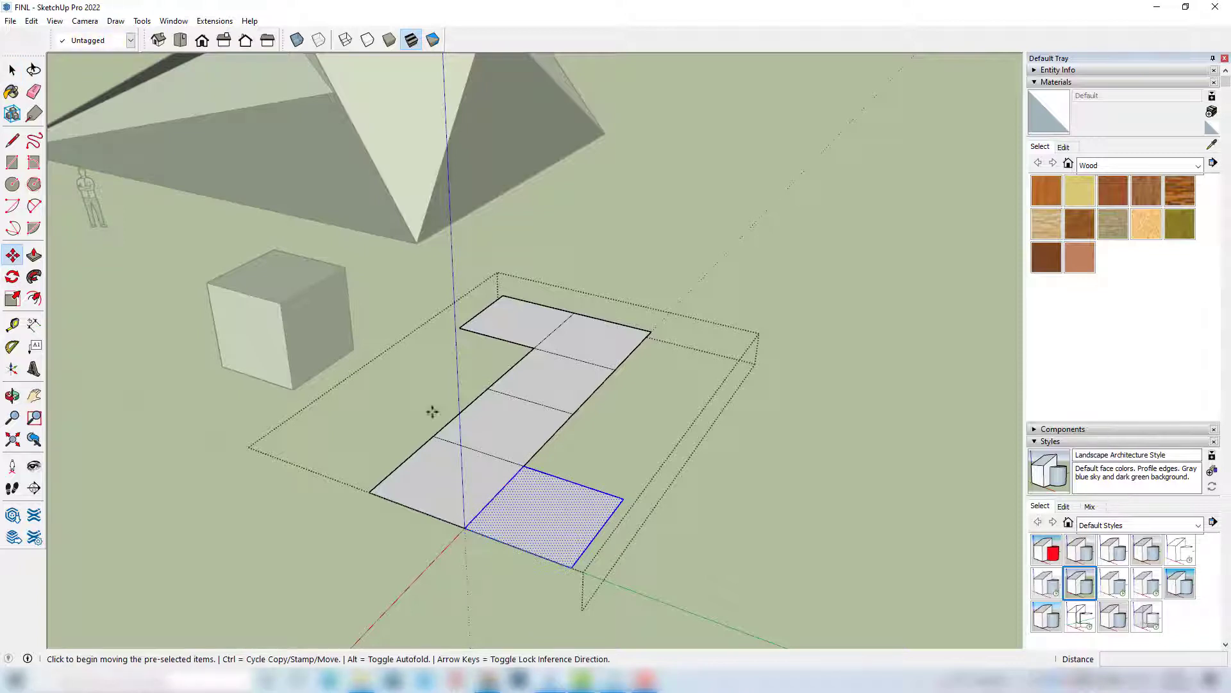
pyautogui.click(467, 518)
pyautogui.press('Escape')
pyautogui.hotkey('ctrl', 'x')
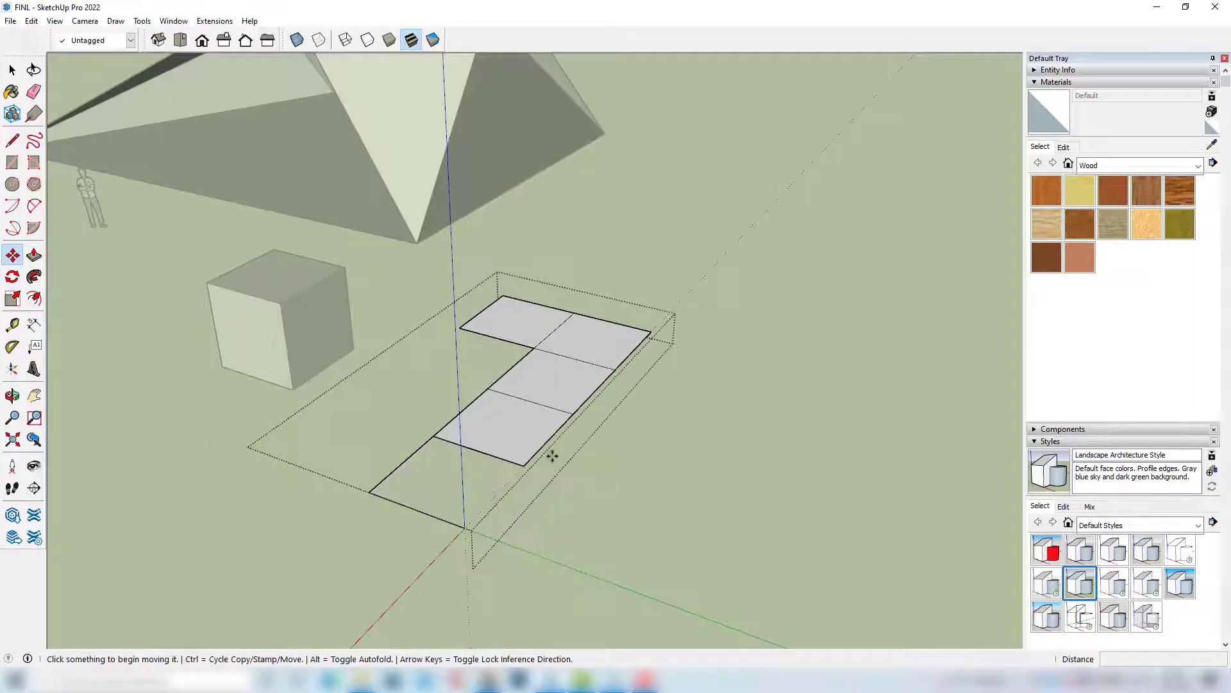
pyautogui.hotkey('ctrl', 'v')
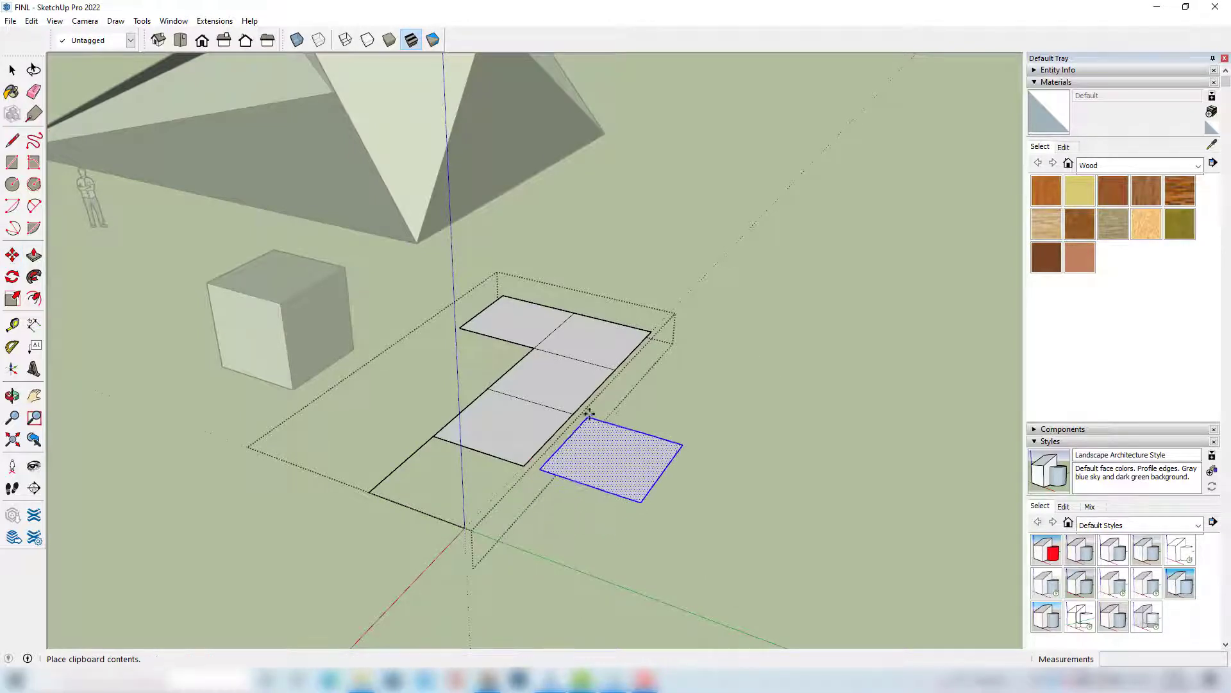
pyautogui.click(612, 371)
pyautogui.click(690, 371)
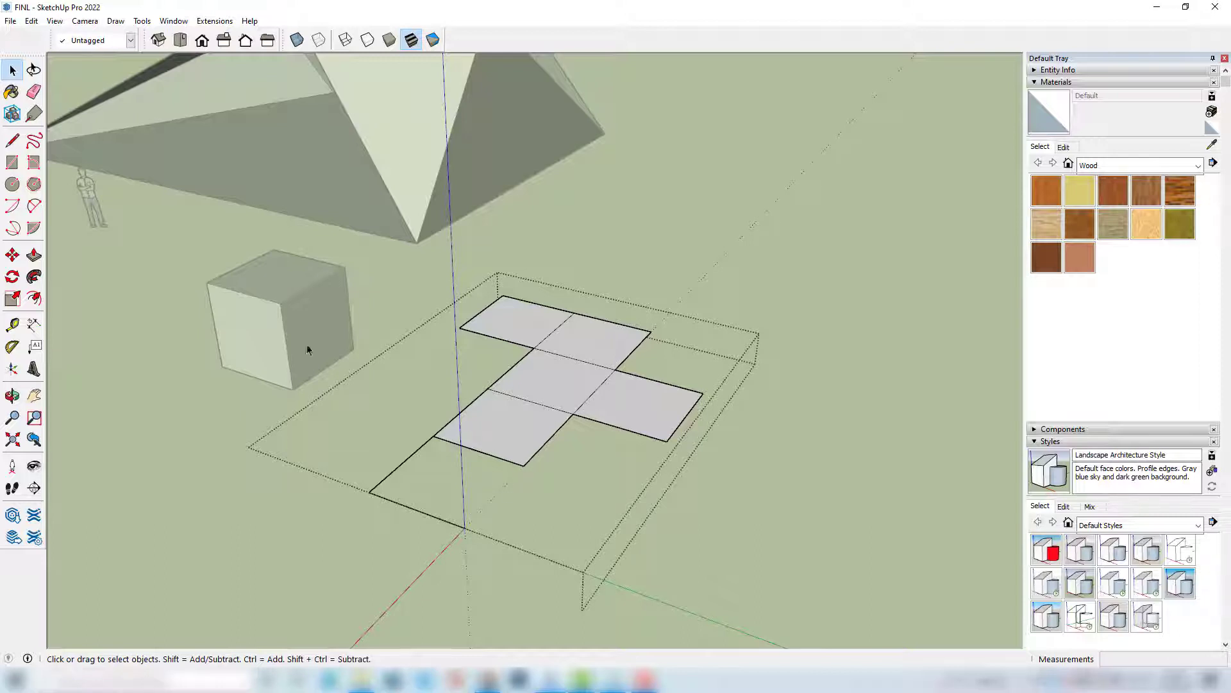
# Step: Draw the missing edge at the near end of the central strip to close its last square face
pyautogui.click(13, 139)
pyautogui.click(517, 463)
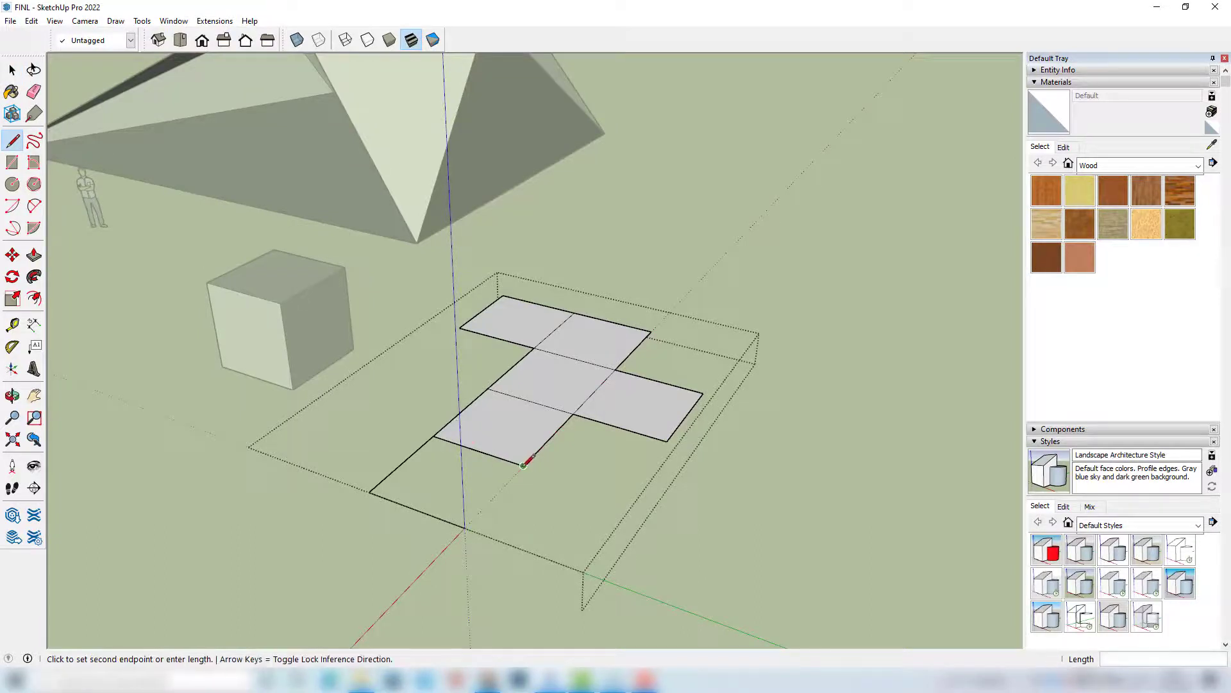
pyautogui.click(465, 527)
pyautogui.press('space')
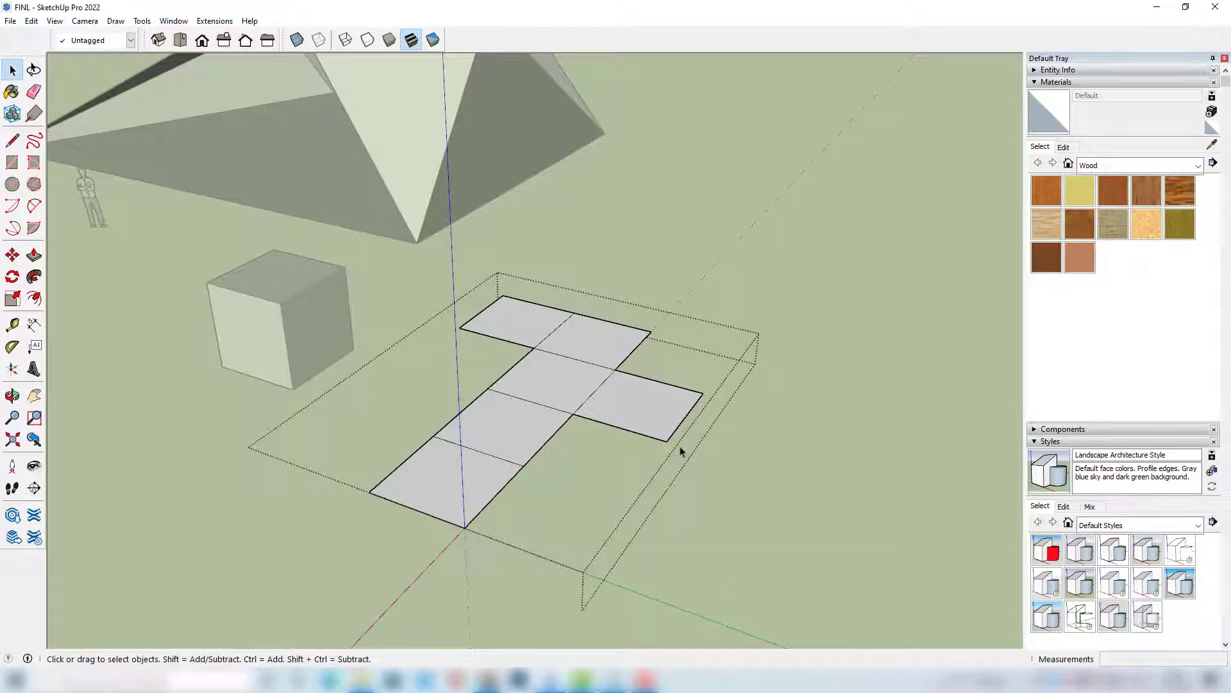
# Step: Leave the net's group and delete the whole flattened net
pyautogui.click(617, 255)
pyautogui.click(509, 388)
pyautogui.press('Delete')
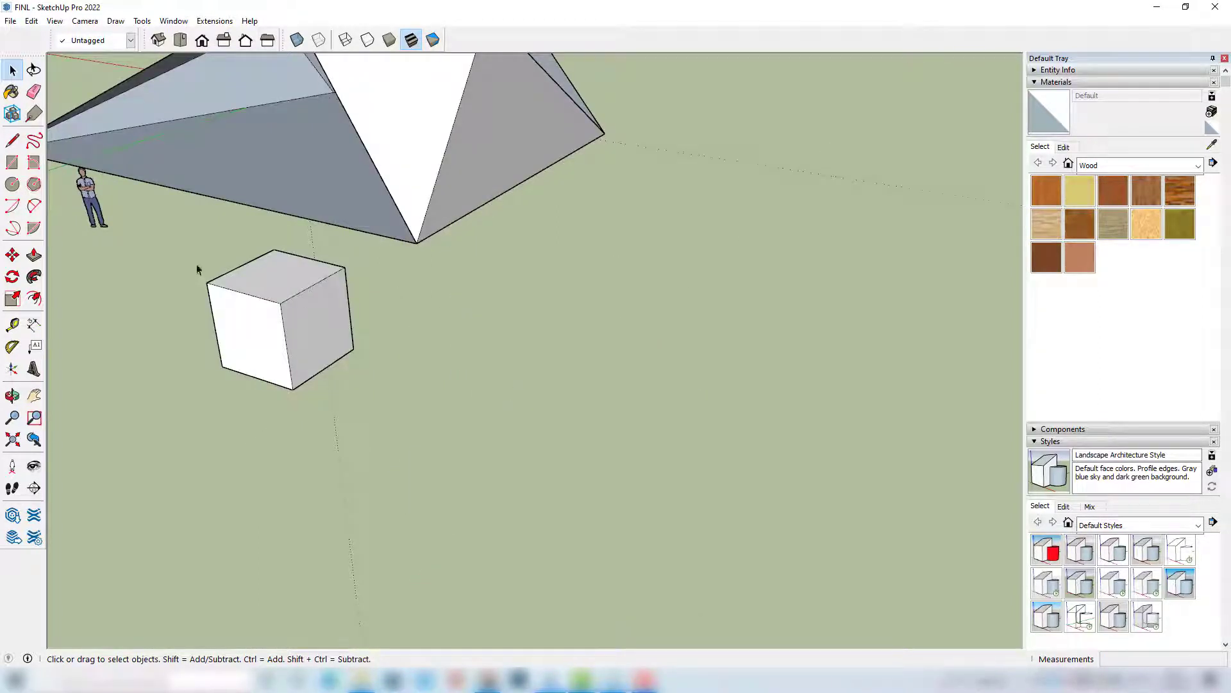
# Step: Using the Colors material collection, paint the cube's top face red (Color A05) and the shaded side face orange-brown (Color C06)
pyautogui.scroll(2, 236, 263)
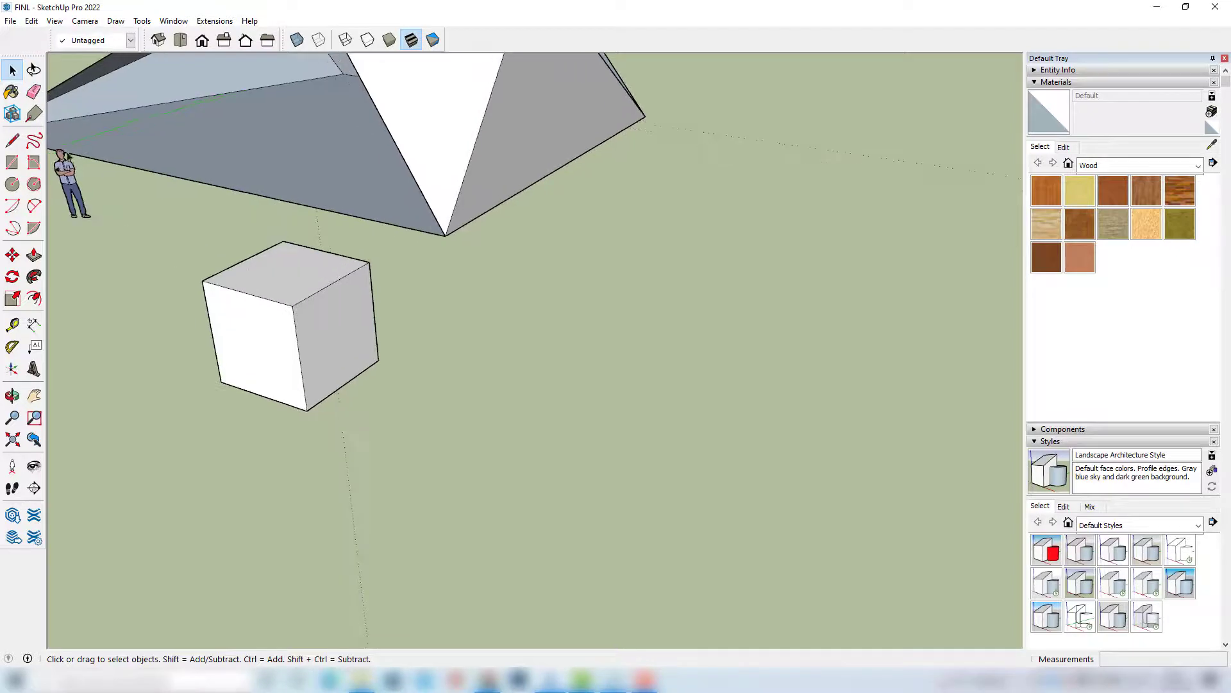
pyautogui.click(12, 92)
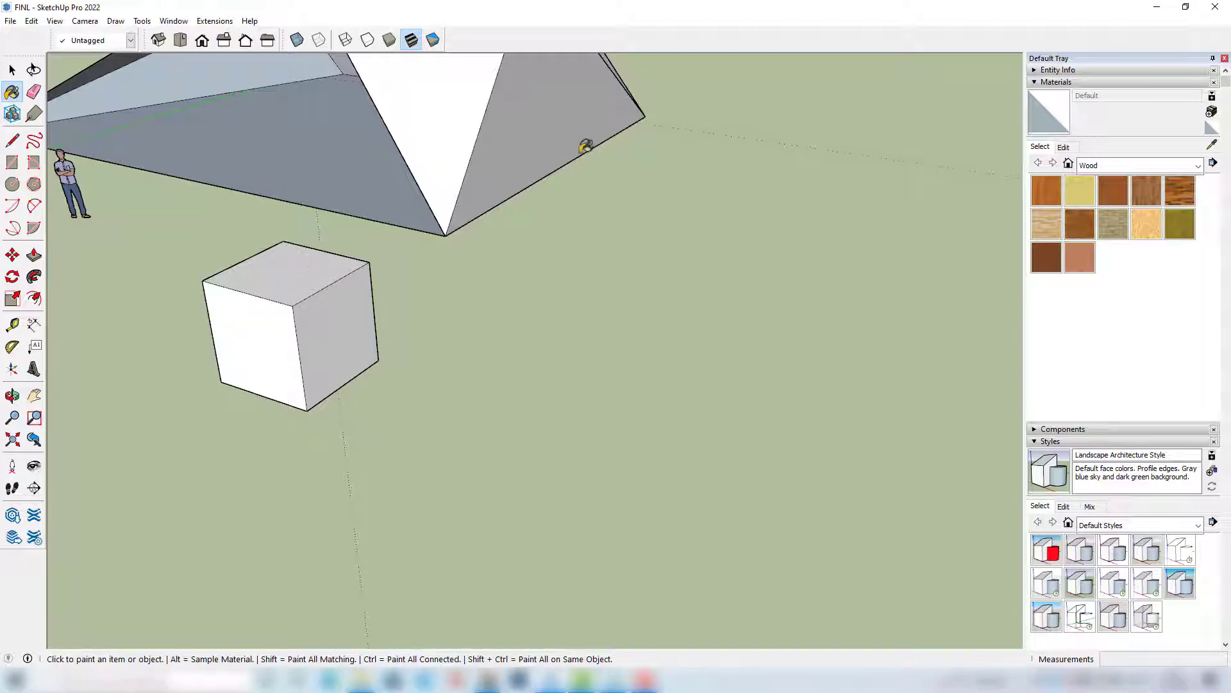
pyautogui.click(1197, 165)
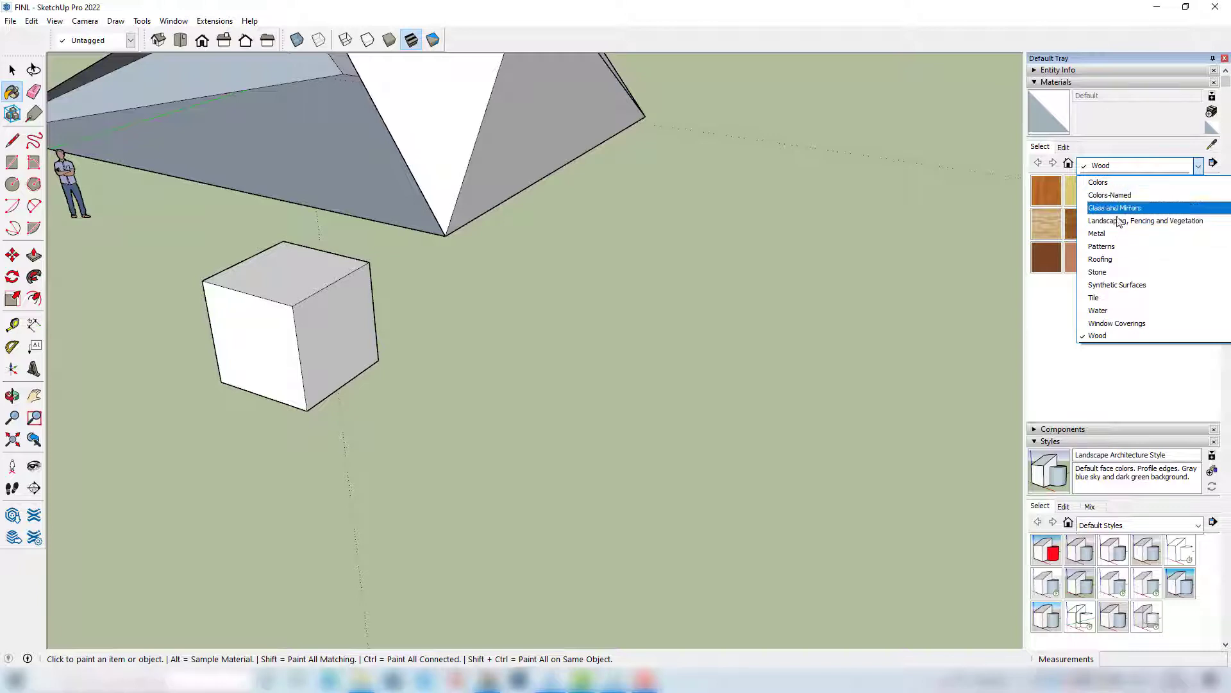
pyautogui.click(1123, 182)
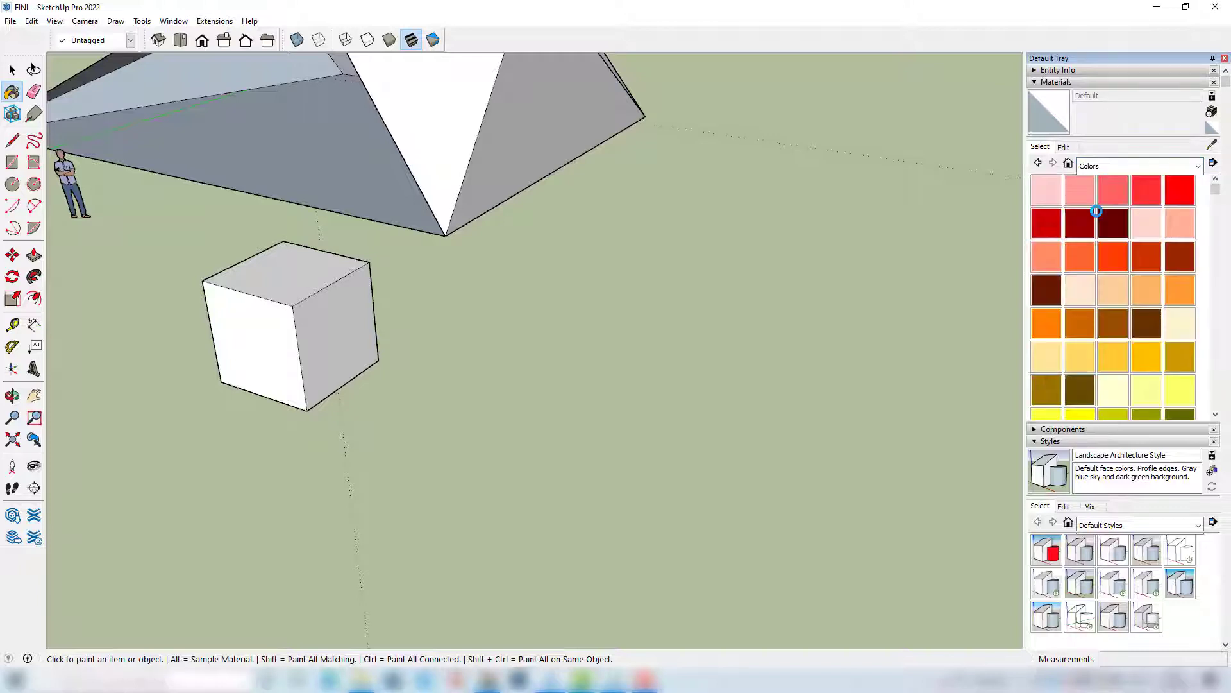
pyautogui.click(1180, 191)
pyautogui.click(302, 272)
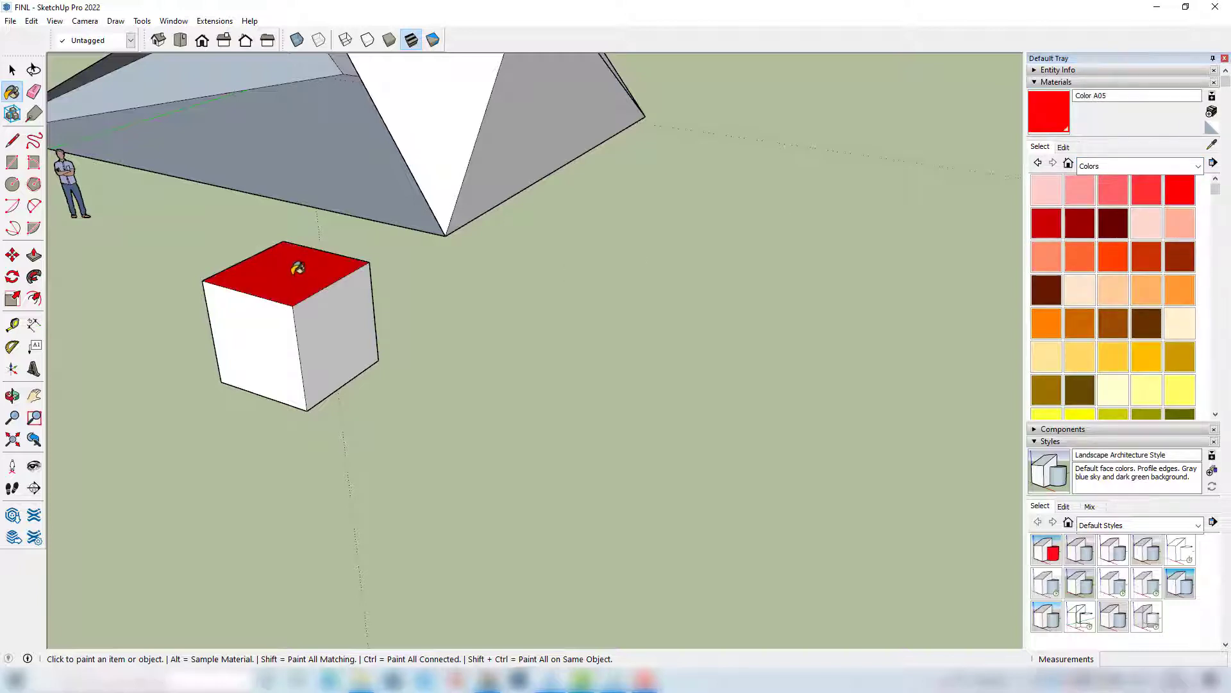
pyautogui.click(1080, 323)
pyautogui.click(318, 307)
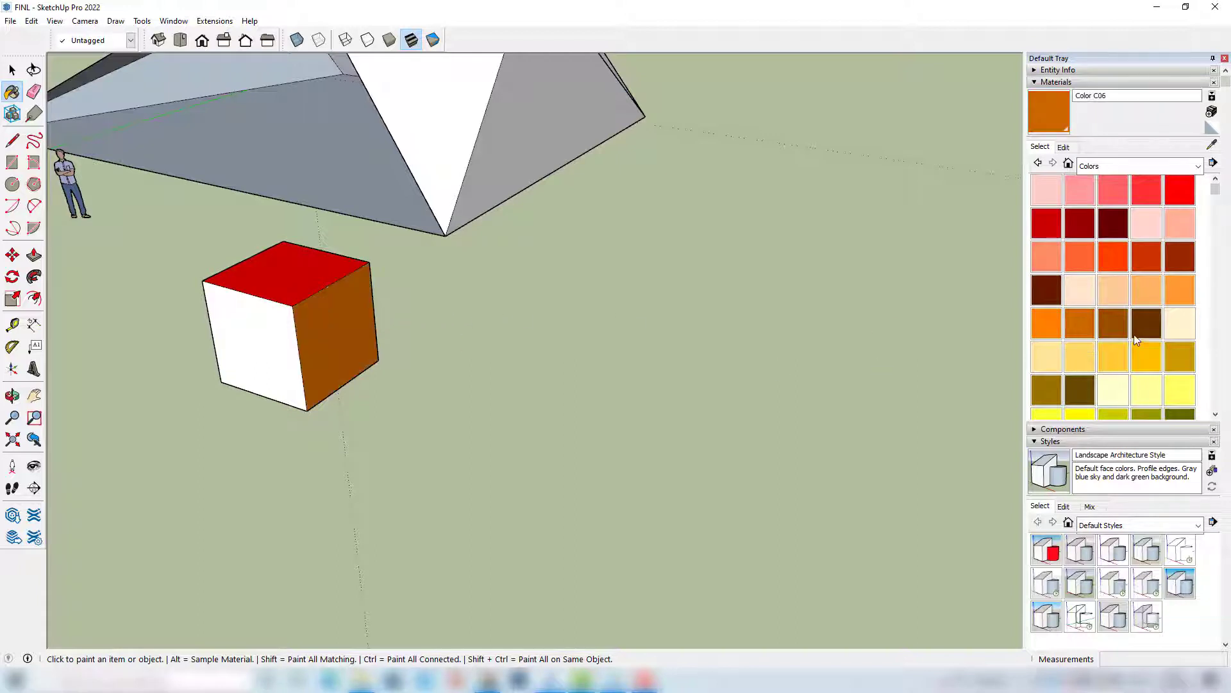
# Step: Paint the side opposite the orange-brown face blue (Color I05) and the white side between them light purple (Color J02)
pyautogui.scroll(-5, 1138, 340)
pyautogui.click(1147, 316)
pyautogui.moveTo(706, 340)
pyautogui.mouseDown(button='middle')
pyautogui.moveTo(473, 325)
pyautogui.moveTo(417, 366)
pyautogui.mouseUp(button='middle')
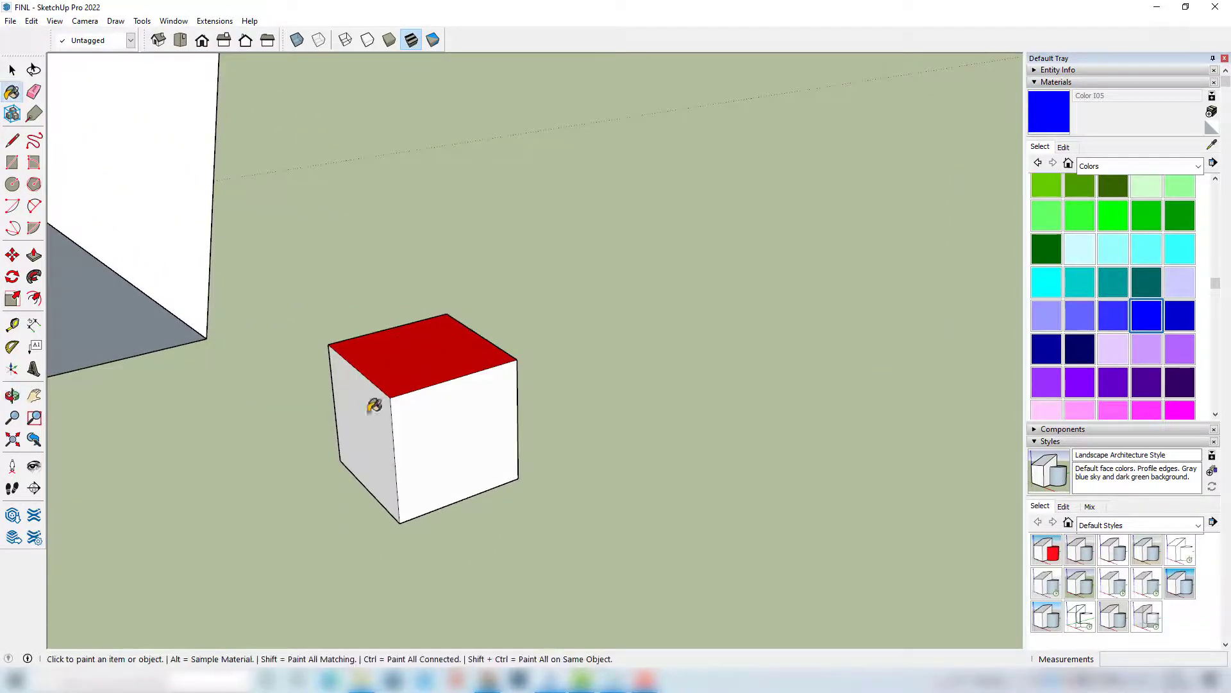
pyautogui.click(374, 404)
pyautogui.click(1155, 353)
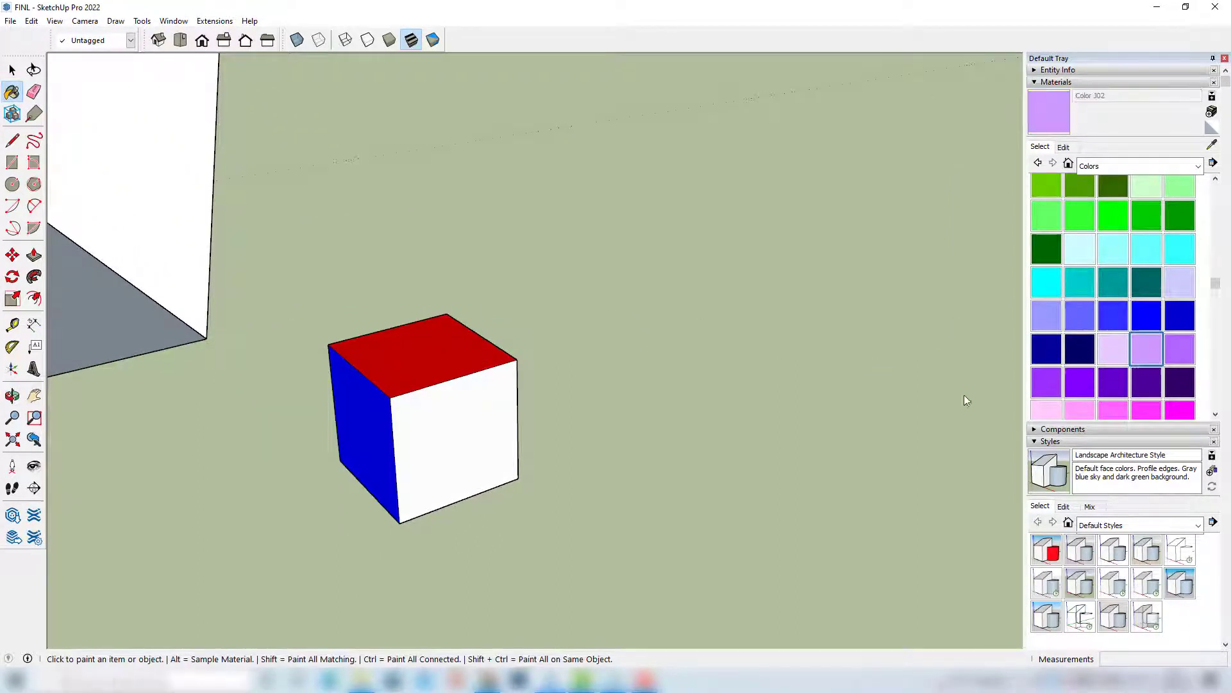
pyautogui.click(481, 440)
# Step: Paint the cube's underside bright green (Color G05)
pyautogui.moveTo(481, 440)
pyautogui.mouseDown(button='middle')
pyautogui.moveTo(478, 264)
pyautogui.moveTo(1010, 297)
pyautogui.mouseUp(button='middle')
pyautogui.click(1113, 215)
pyautogui.click(410, 378)
pyautogui.moveTo(410, 378)
pyautogui.mouseDown(button='middle')
pyautogui.moveTo(396, 412)
pyautogui.moveTo(569, 513)
pyautogui.moveTo(706, 524)
pyautogui.moveTo(429, 459)
pyautogui.moveTo(388, 341)
pyautogui.mouseUp(button='middle')
pyautogui.press('space')
# Step: Select the whole coloured cube and generate its flat net with Unwrap and Flatten
pyautogui.moveTo(372, 324); pyautogui.dragTo(602, 554)
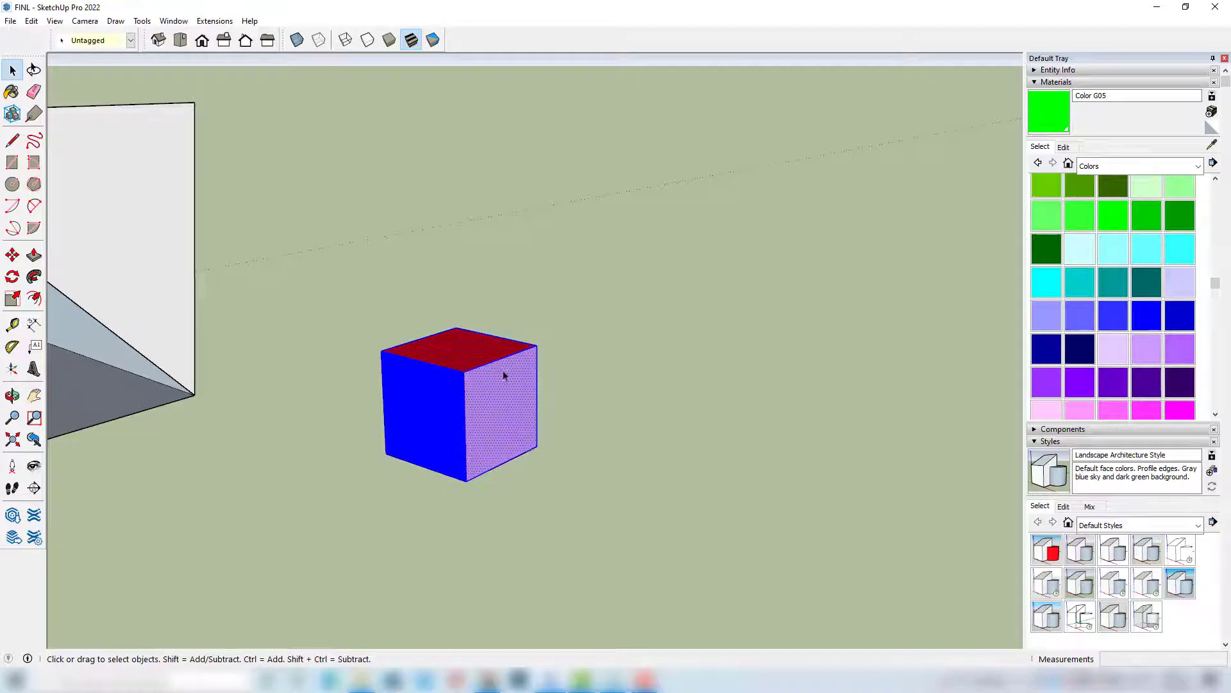
pyautogui.rightClick(500, 367)
pyautogui.moveTo(562, 653)
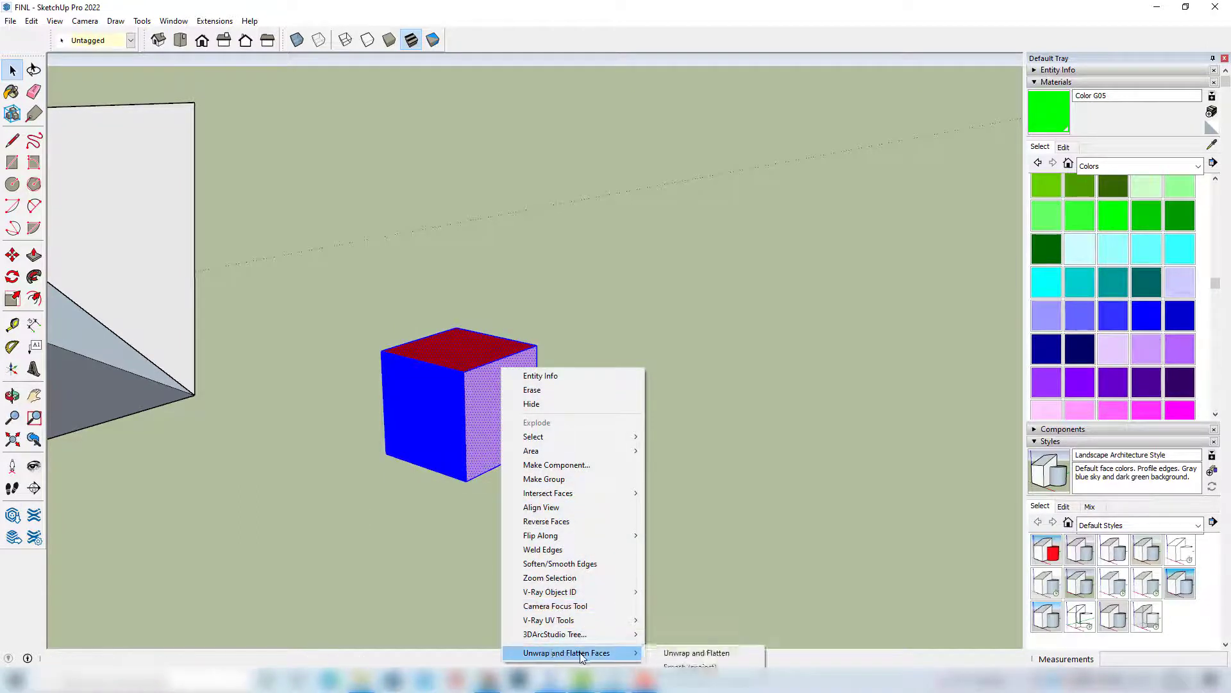
pyautogui.click(700, 660)
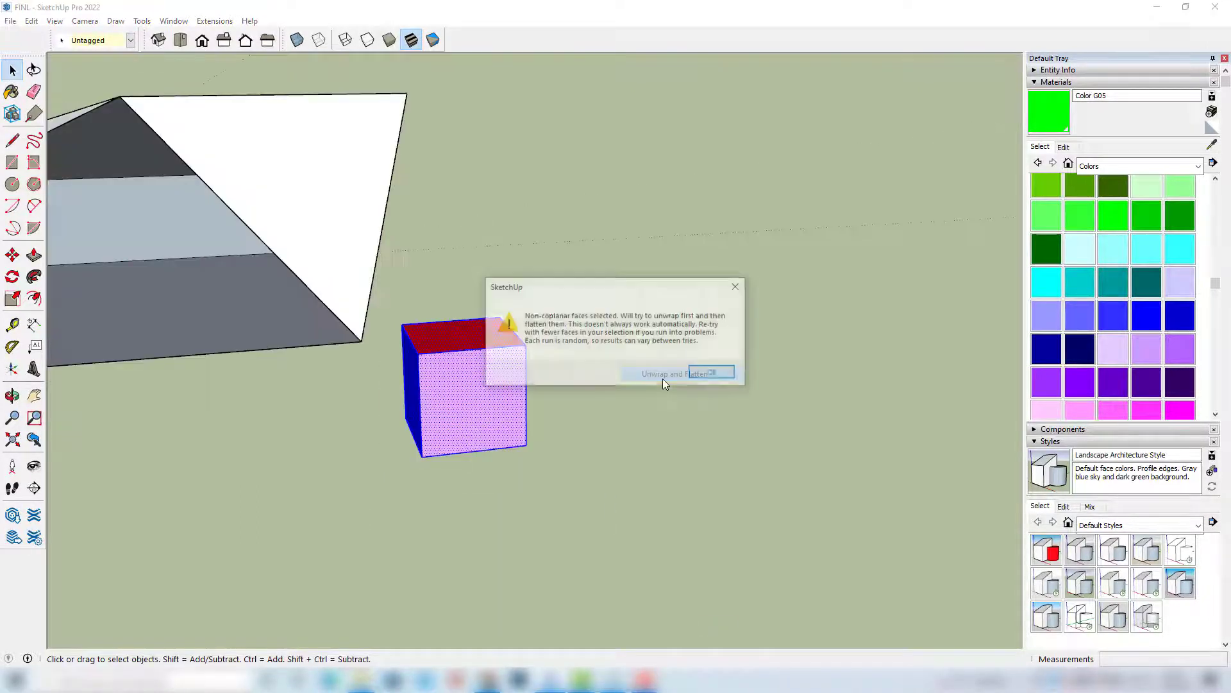
pyautogui.click(706, 373)
pyautogui.click(708, 375)
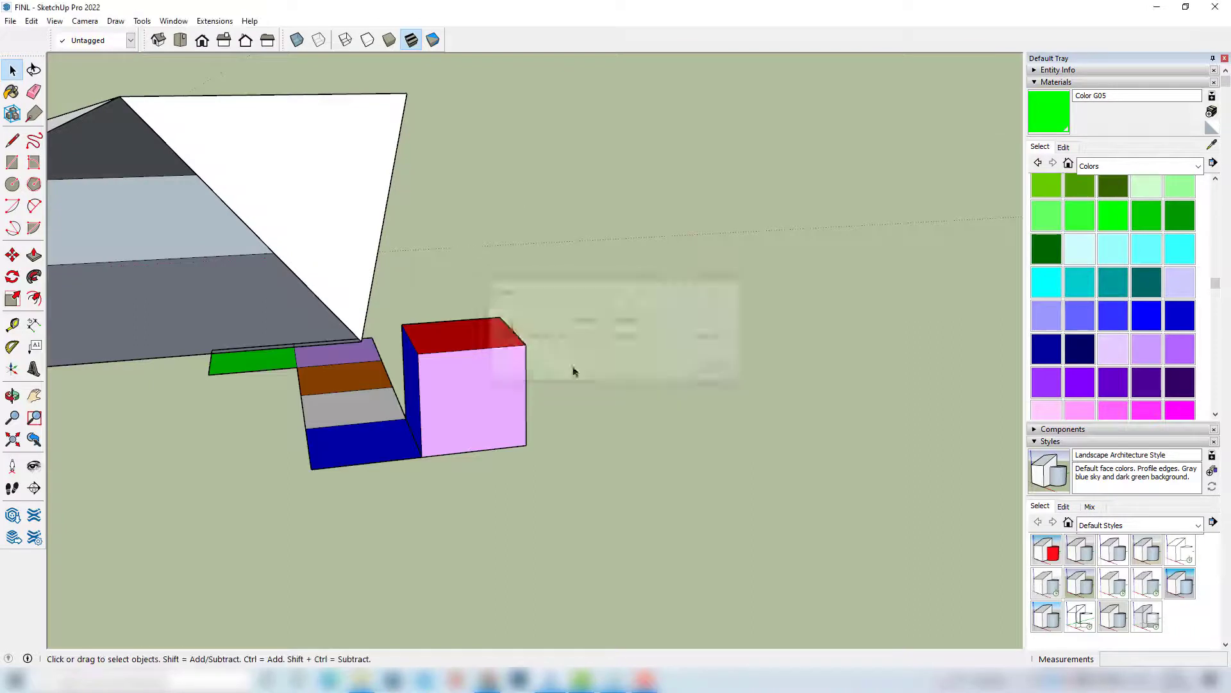
# Step: Move the coloured net about 9.6 m away, clear of the cube and the faceted structure
pyautogui.click(12, 255)
pyautogui.click(294, 407)
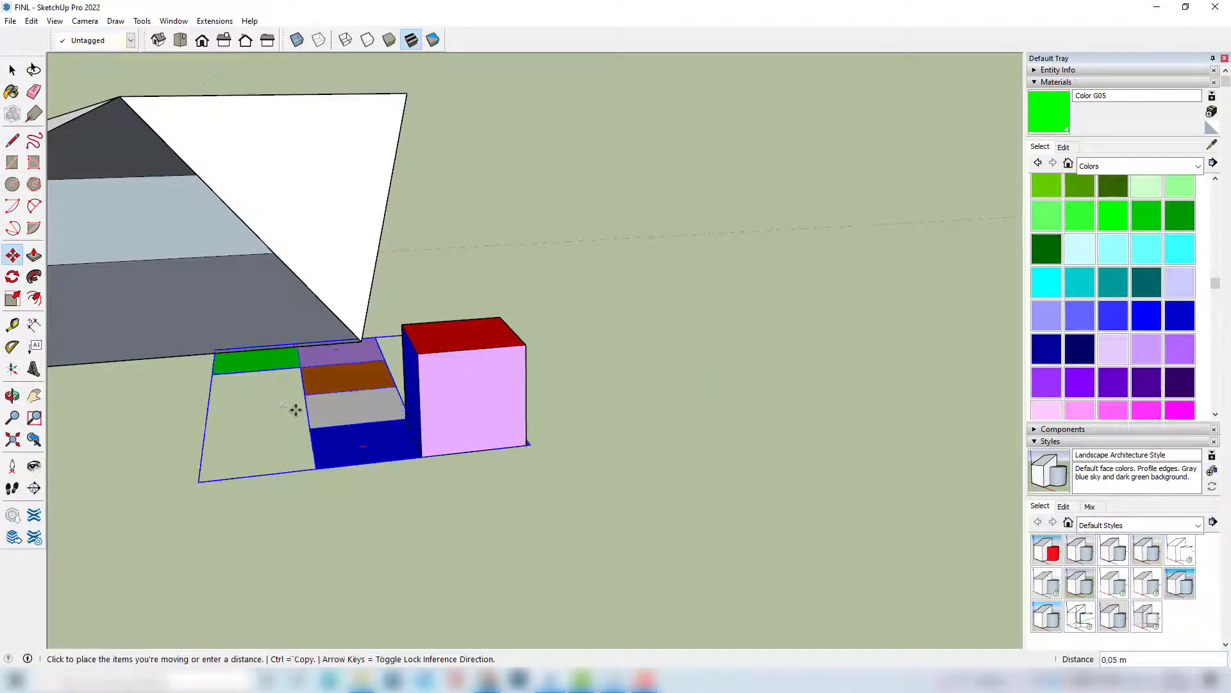
pyautogui.click(748, 435)
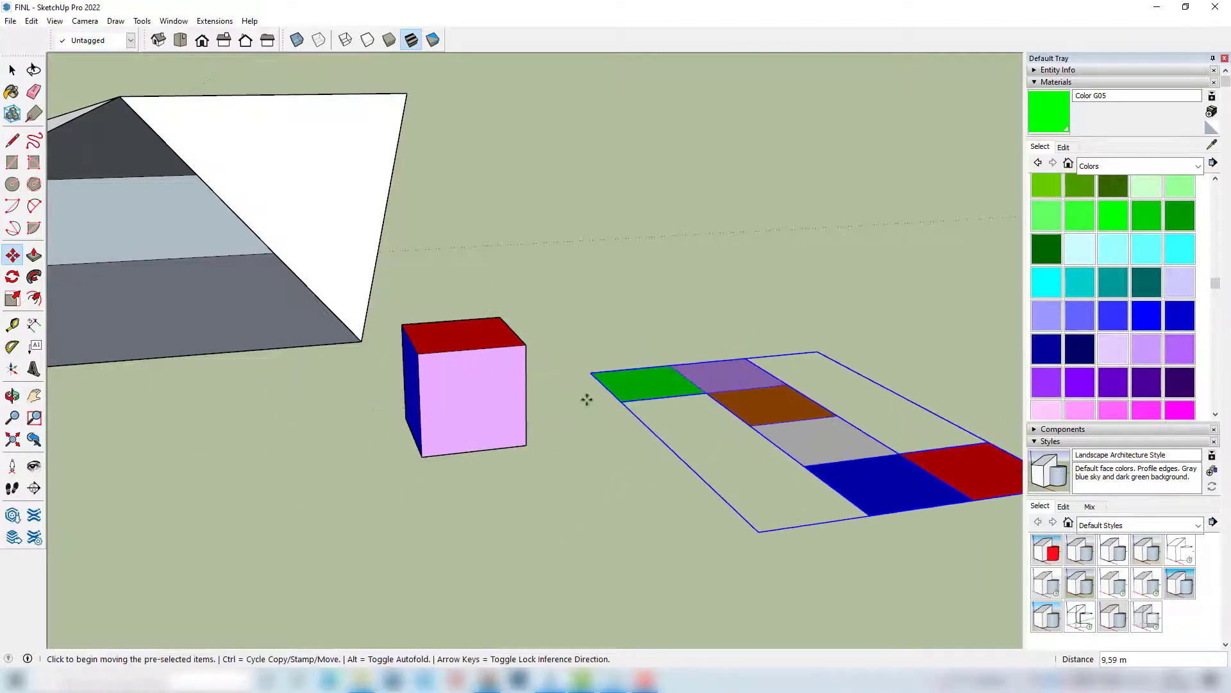
pyautogui.moveTo(586, 398); pyautogui.dragTo(599, 443, button='middle')
pyautogui.press('space')
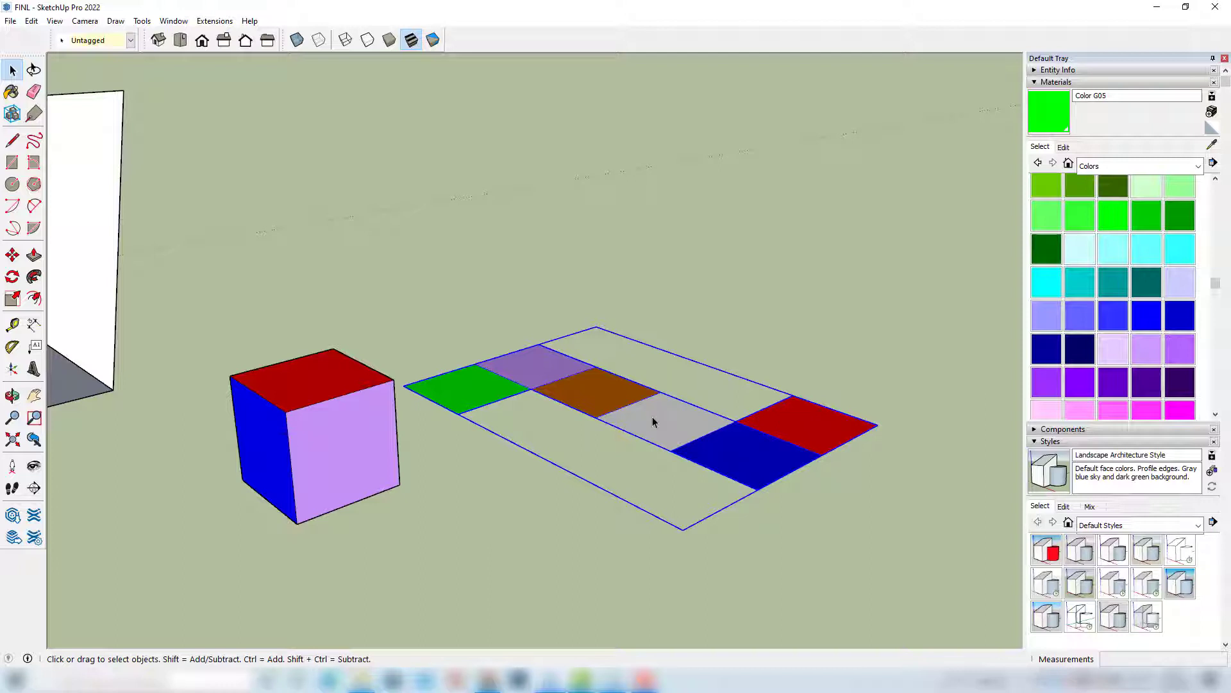
# Step: Draw a narrow trapezoidal glue tab along the red square's edge beside the white square, with its first slanted end about 0.37 m long
pyautogui.moveTo(655, 420); pyautogui.dragTo(340, 421, button='middle')
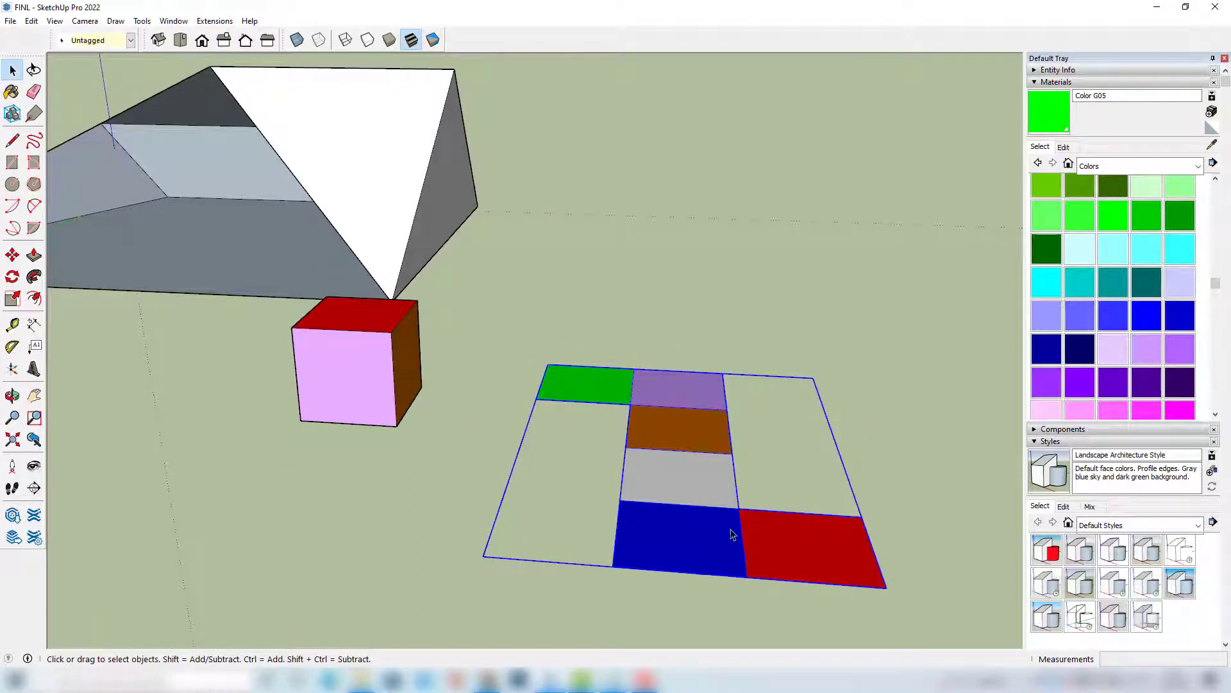
pyautogui.moveTo(731, 535); pyautogui.dragTo(460, 299, button='middle')
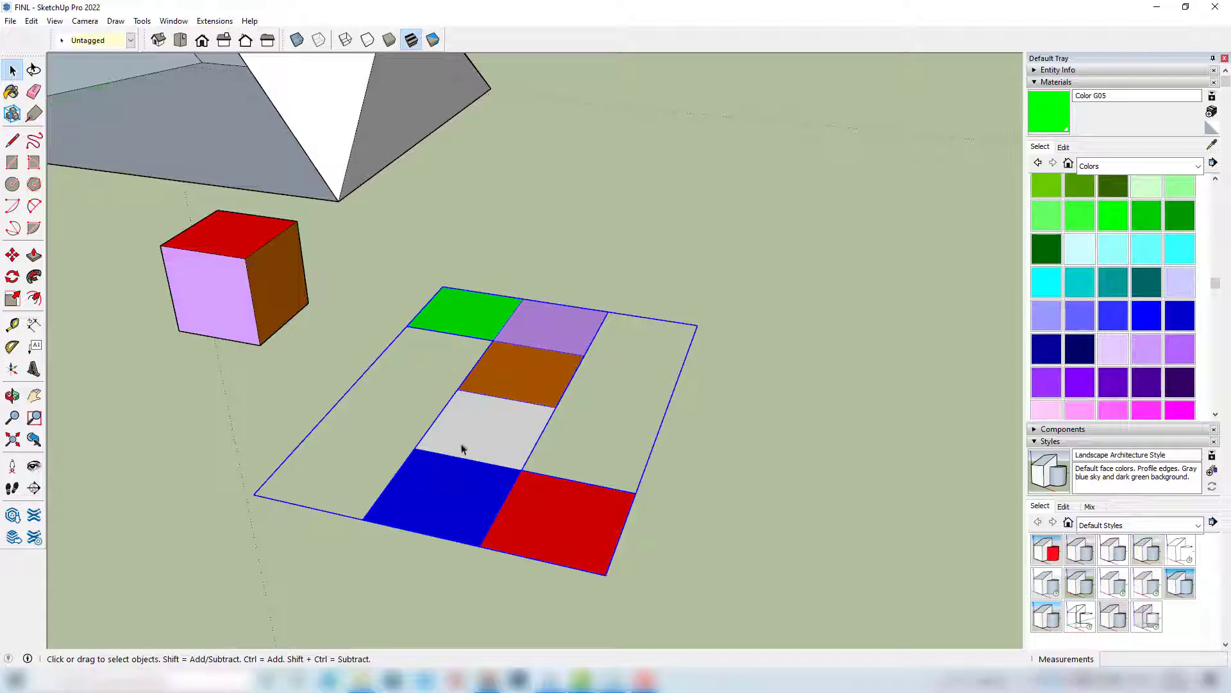
pyautogui.moveTo(526, 506); pyautogui.dragTo(661, 409, button='middle')
pyautogui.scroll(2, 660, 409)
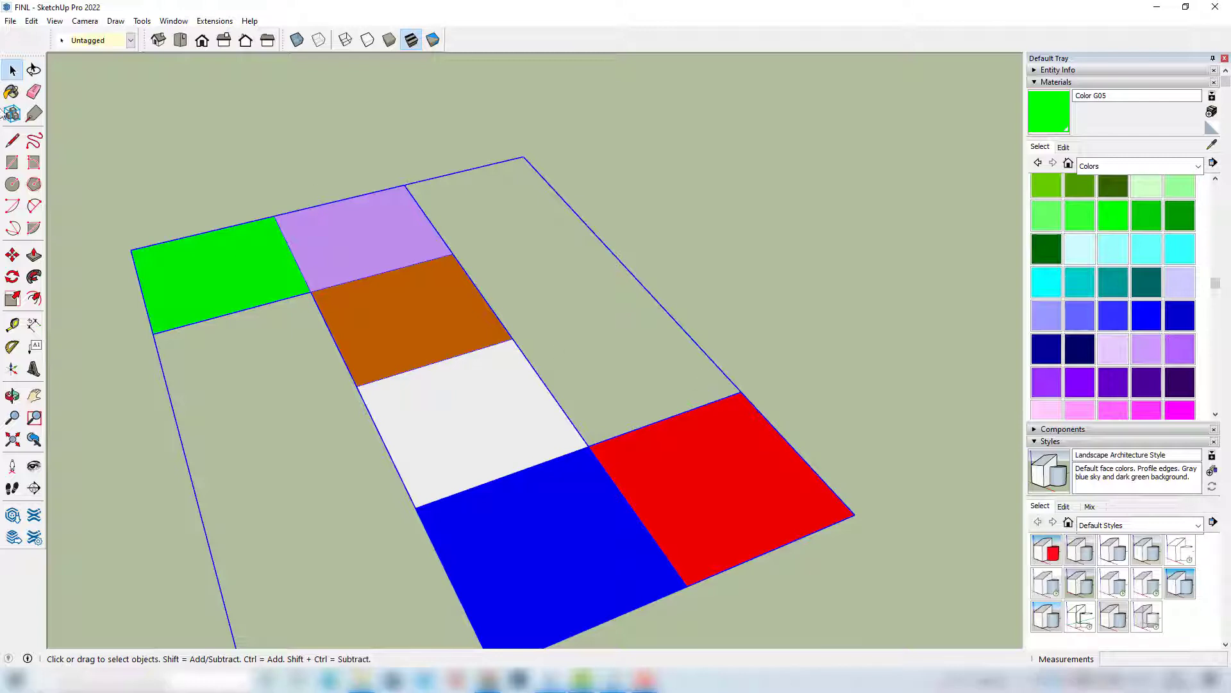
pyautogui.click(6, 137)
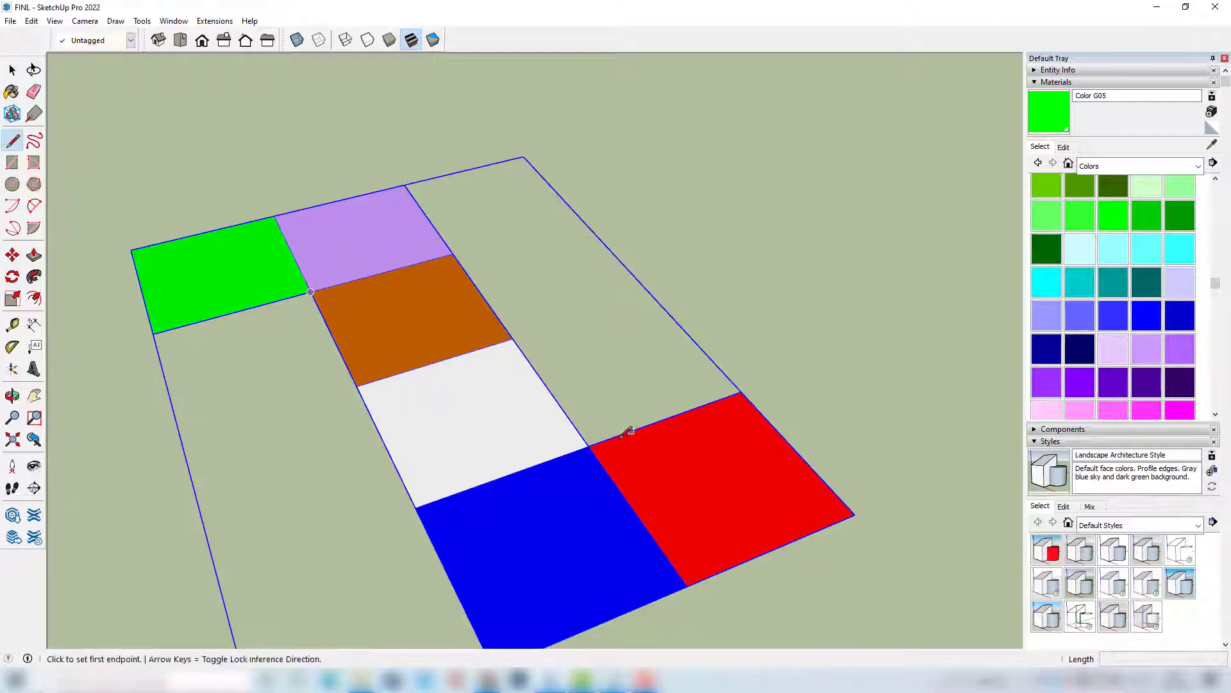
pyautogui.scroll(2, 590, 445)
pyautogui.click(590, 445)
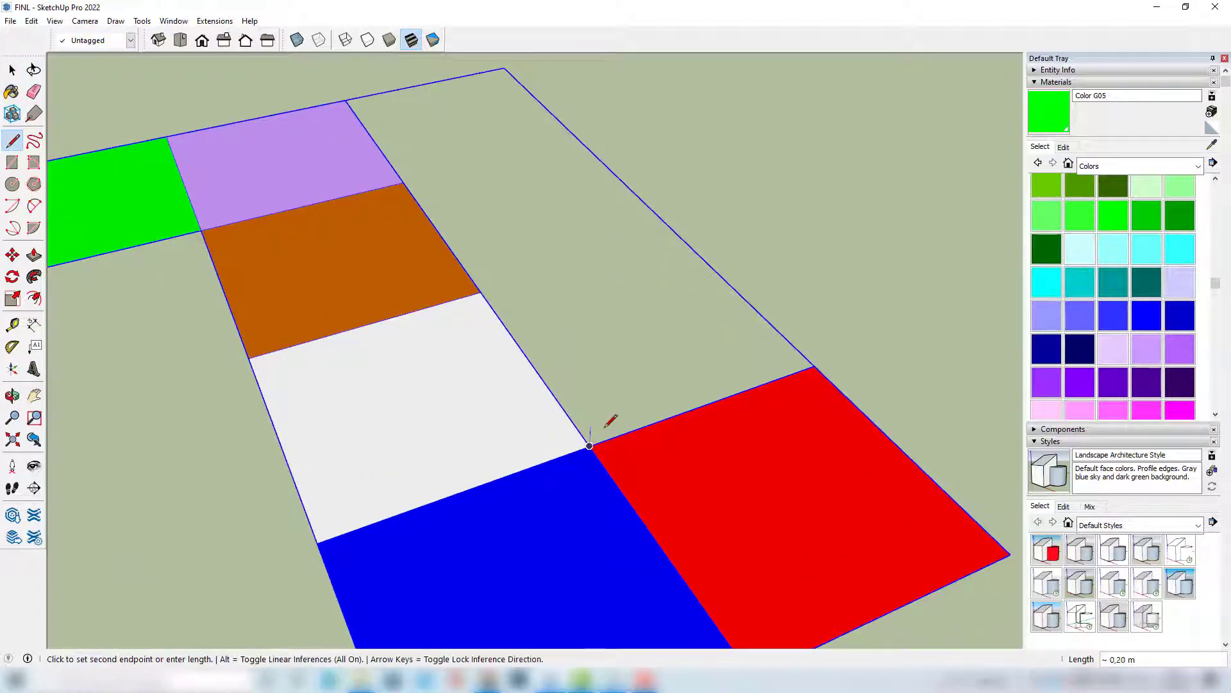
pyautogui.click(614, 415)
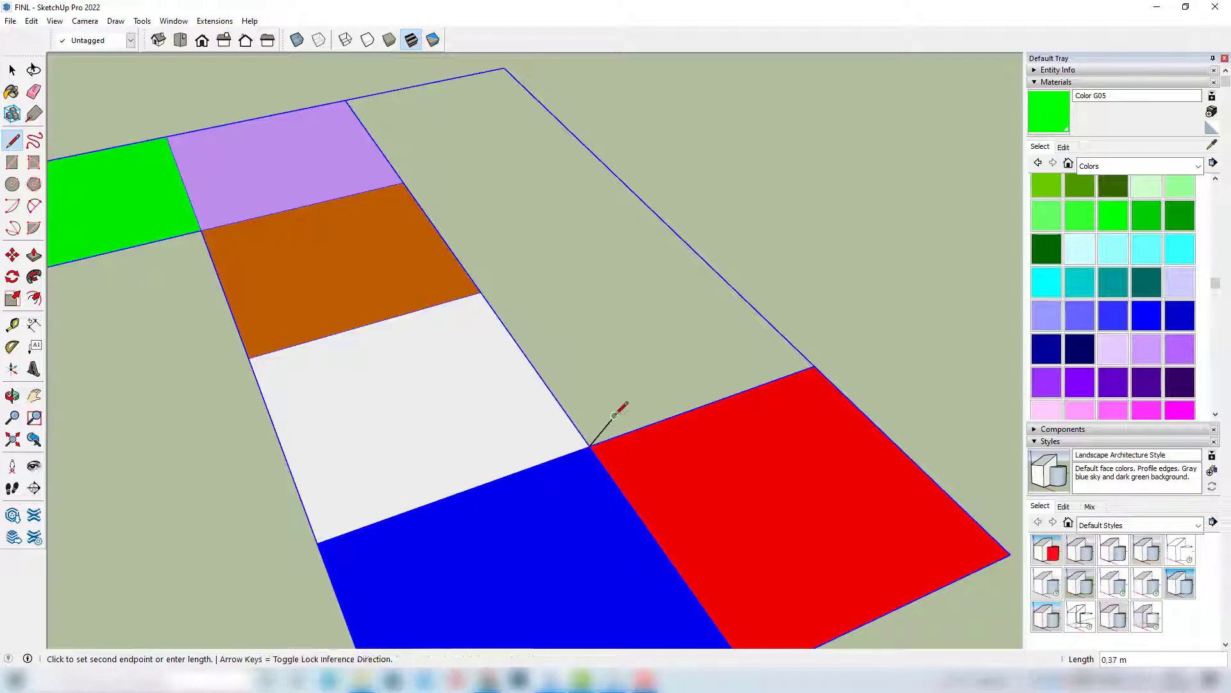
pyautogui.click(775, 360)
pyautogui.click(814, 365)
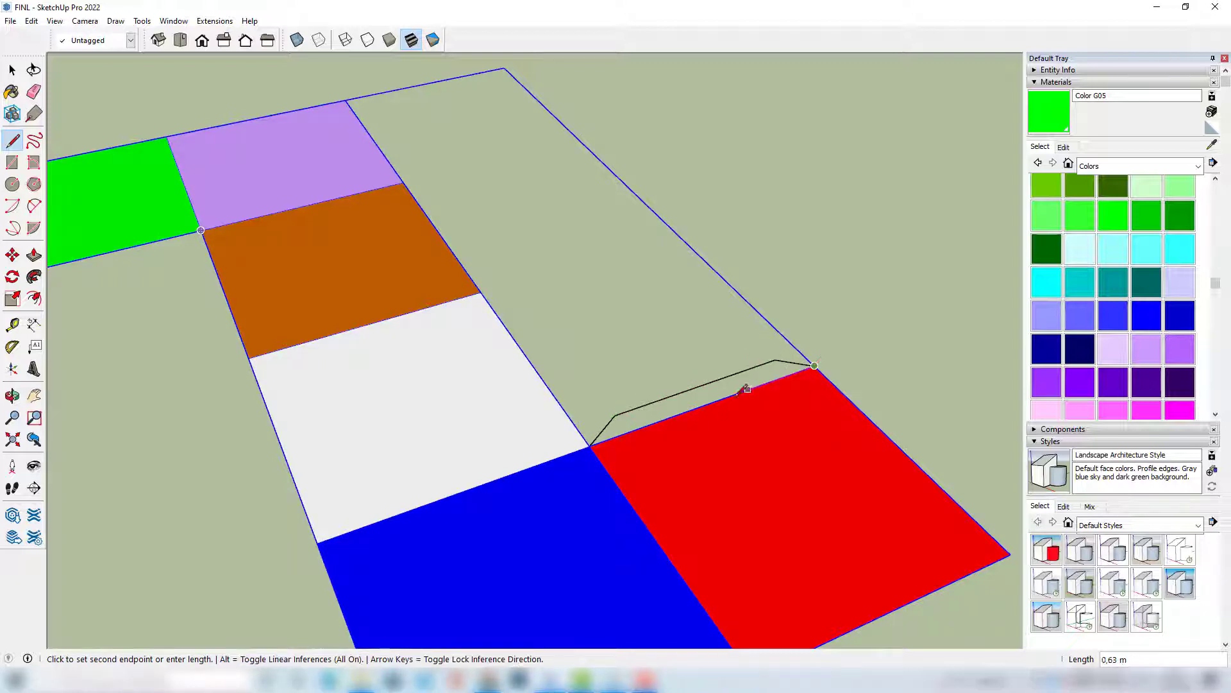
pyautogui.click(590, 445)
pyautogui.press('space')
# Step: Select the whole coloured cube beside the large faceted structure and delete it
pyautogui.scroll(-2, 633, 351)
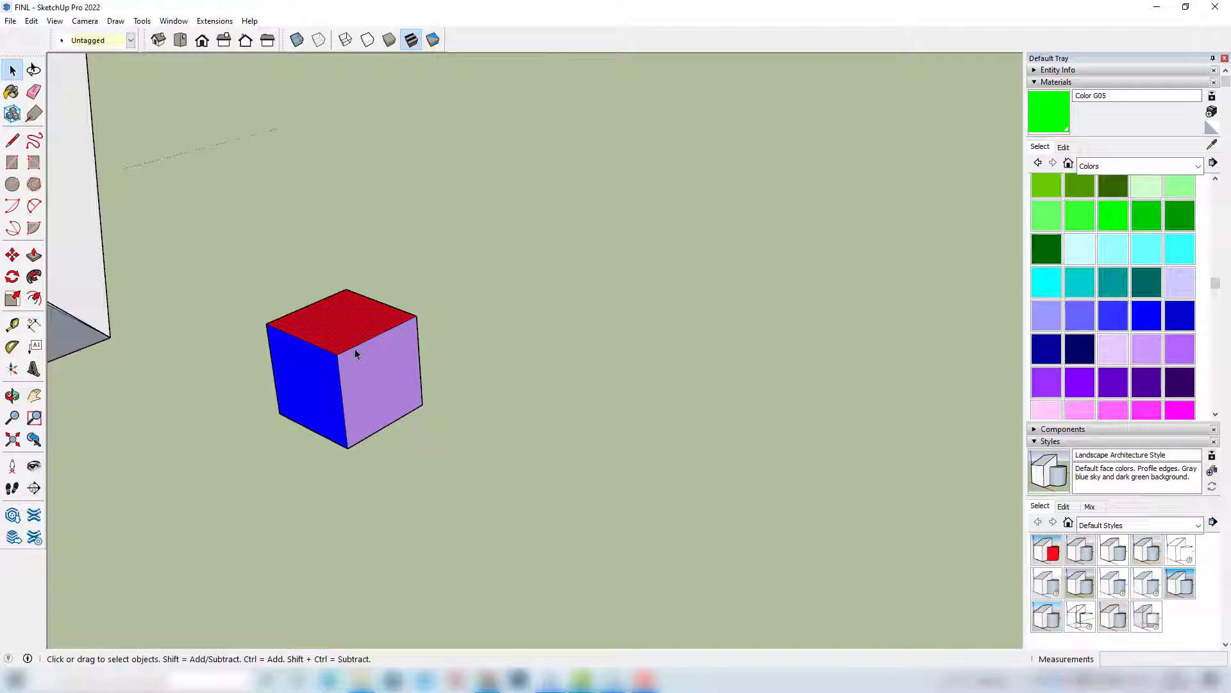
pyautogui.scroll(-3, 356, 354)
pyautogui.moveTo(353, 351); pyautogui.dragTo(448, 308, button='middle')
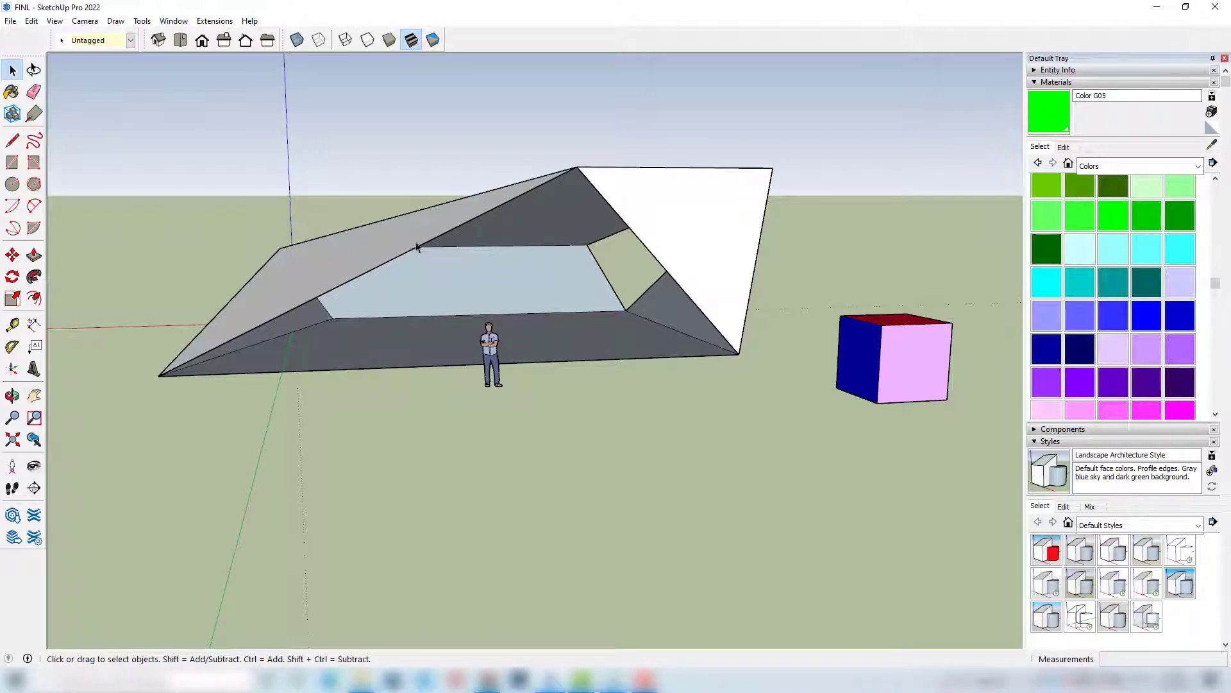
pyautogui.moveTo(417, 247); pyautogui.dragTo(346, 185, button='middle')
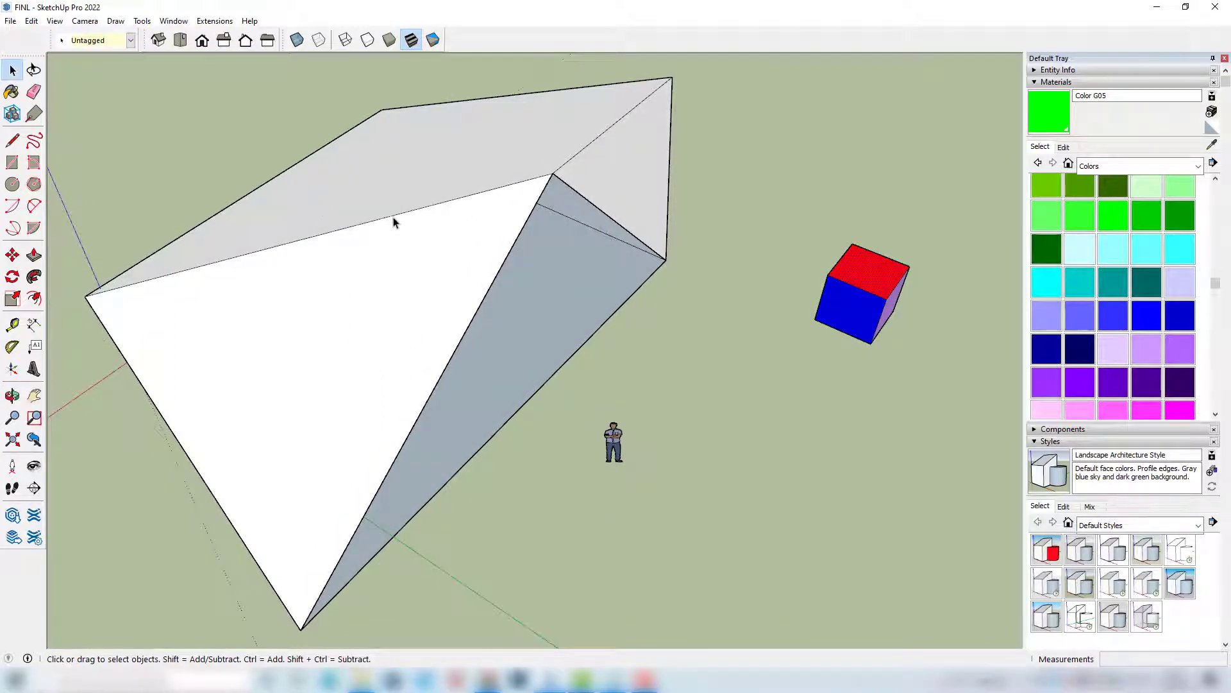
pyautogui.moveTo(363, 381); pyautogui.dragTo(355, 332, button='middle')
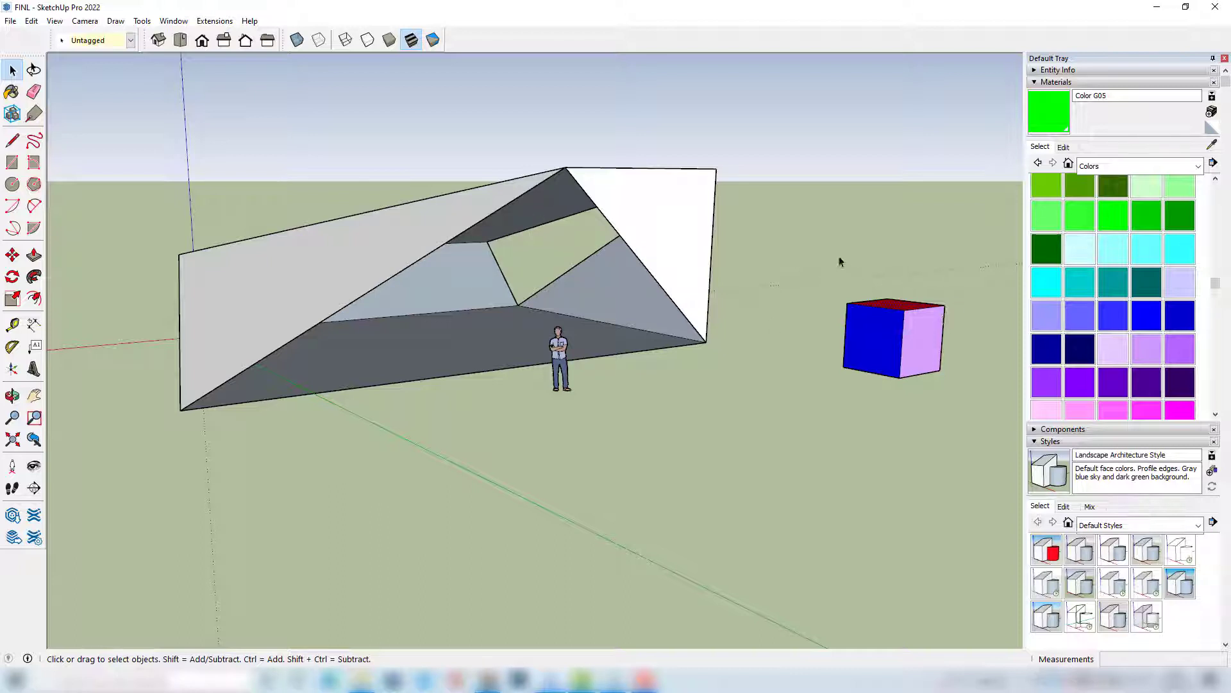
pyautogui.moveTo(822, 251); pyautogui.dragTo(973, 424)
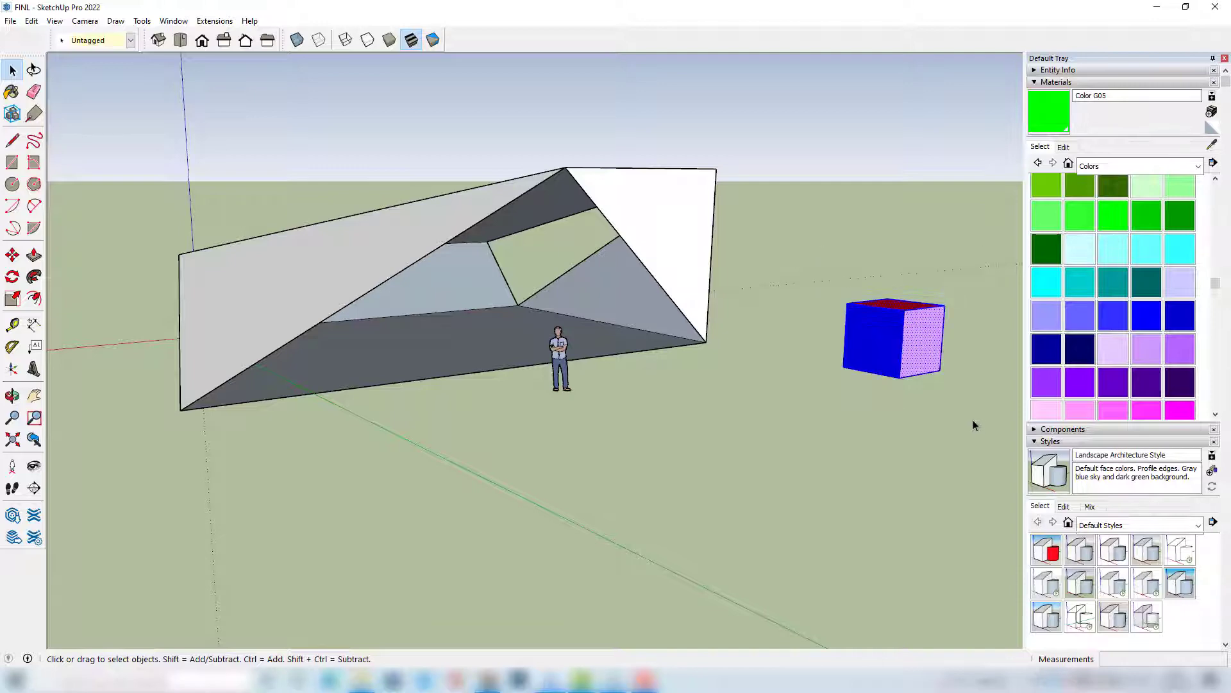
pyautogui.press('Delete')
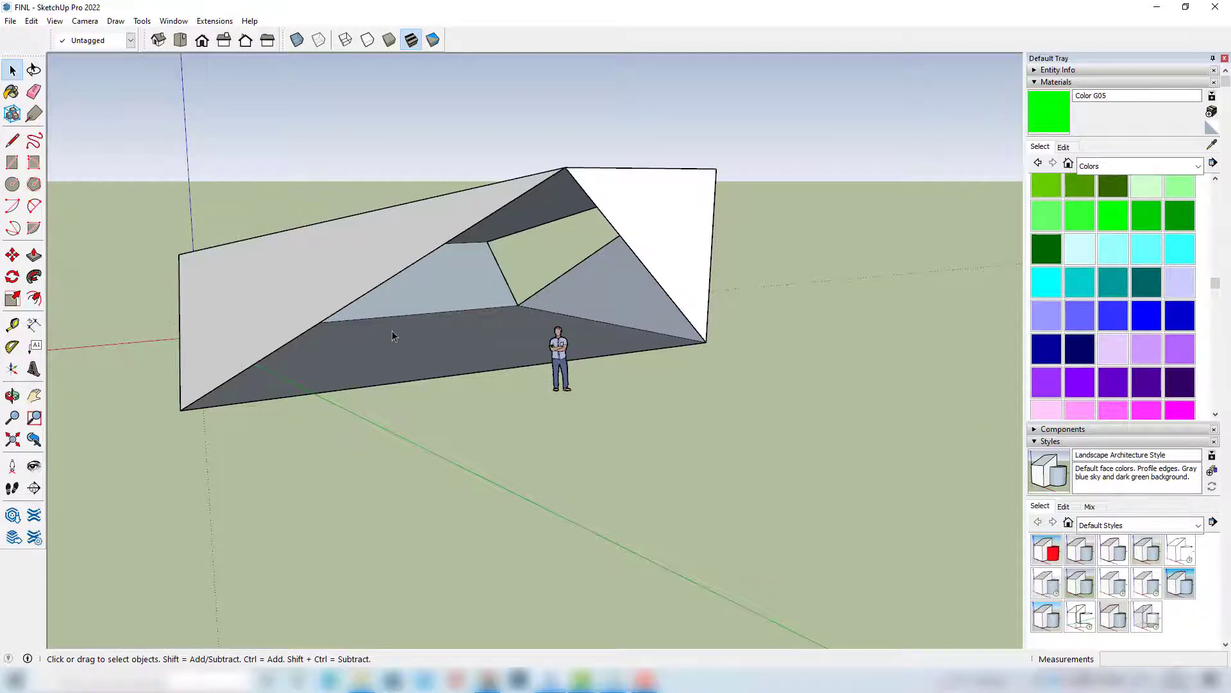
# Step: Select all connected faces of the faceted structure and generate their flat net with Unwrap and Flatten
pyautogui.moveTo(393, 335); pyautogui.dragTo(349, 323, button='middle')
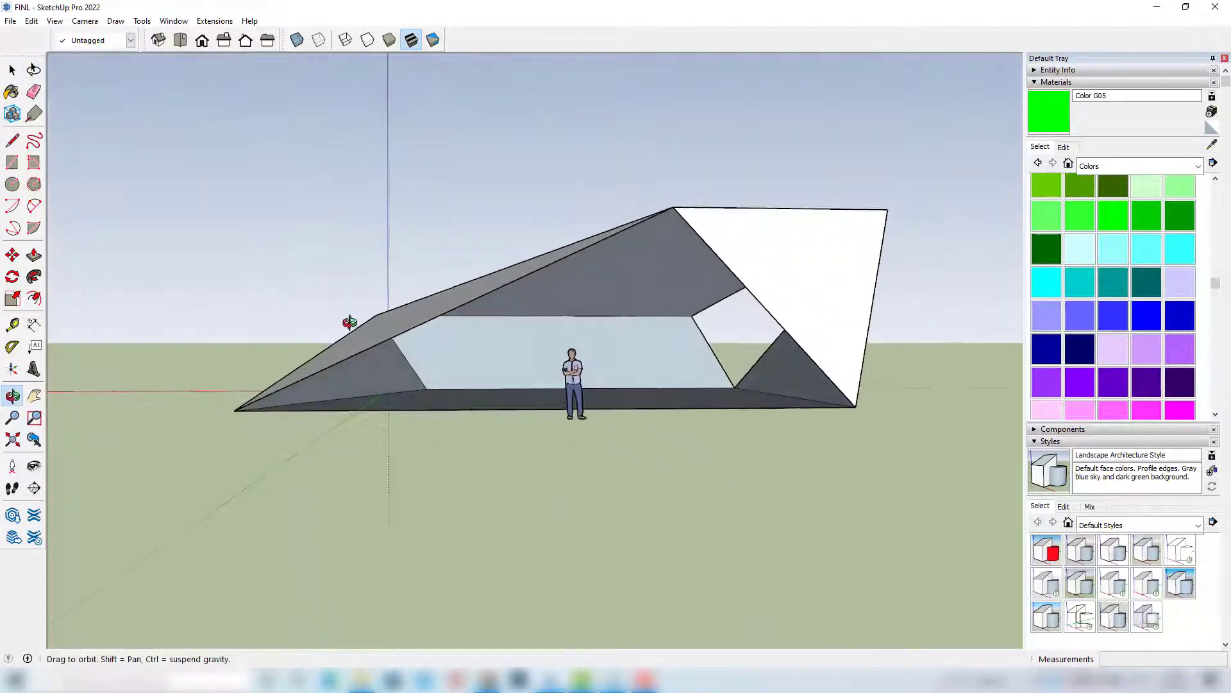
pyautogui.moveTo(422, 357); pyautogui.dragTo(572, 418, button='middle')
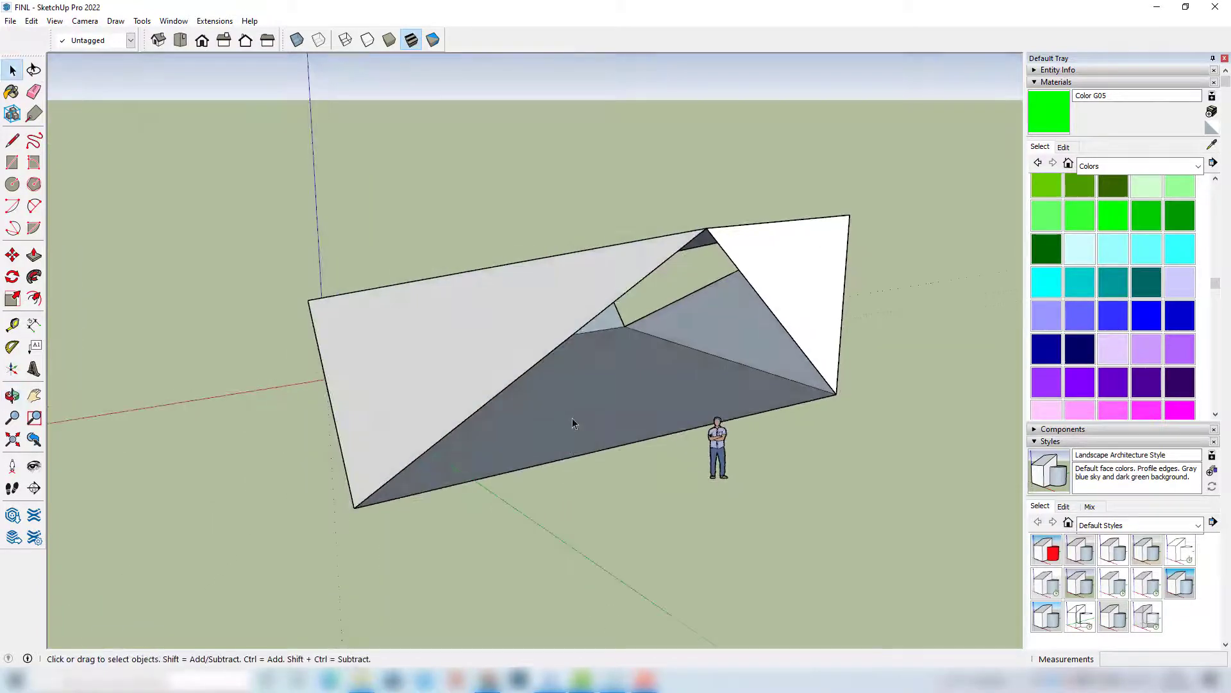
pyautogui.tripleClick(572, 418)
pyautogui.moveTo(519, 340); pyautogui.dragTo(302, 379, button='middle')
pyautogui.scroll(-3, 324, 312)
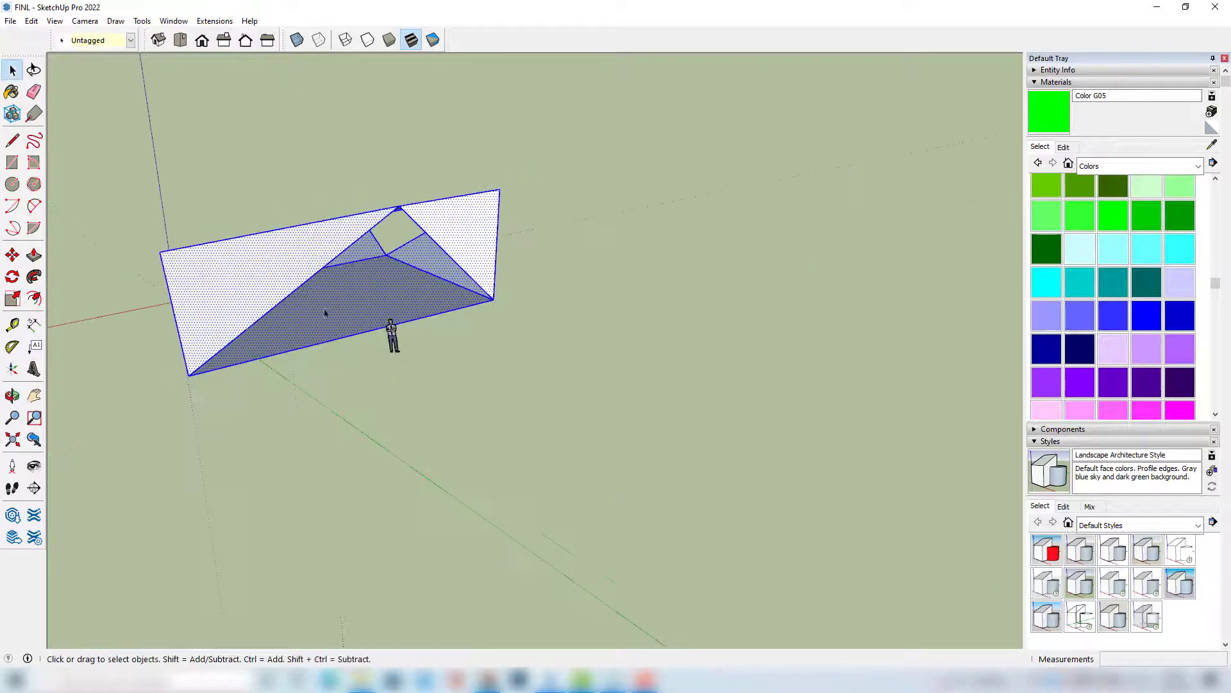
pyautogui.moveTo(324, 312); pyautogui.dragTo(367, 345, button='middle')
pyautogui.rightClick(374, 312)
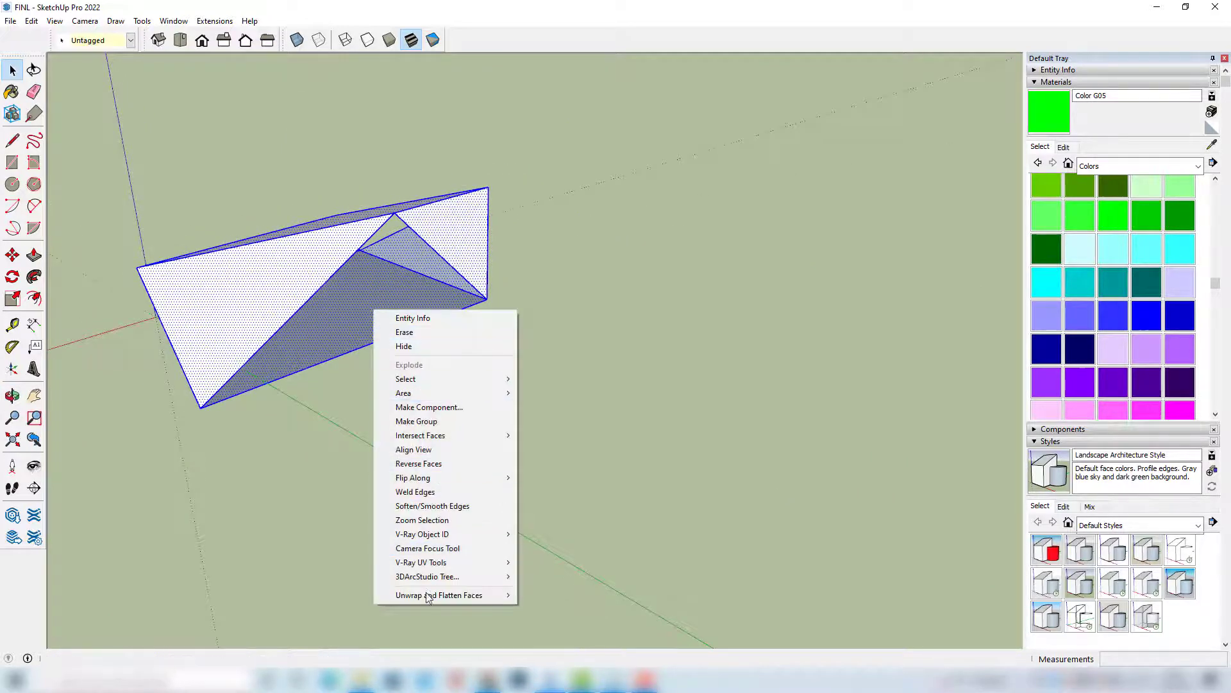
pyautogui.moveTo(427, 597)
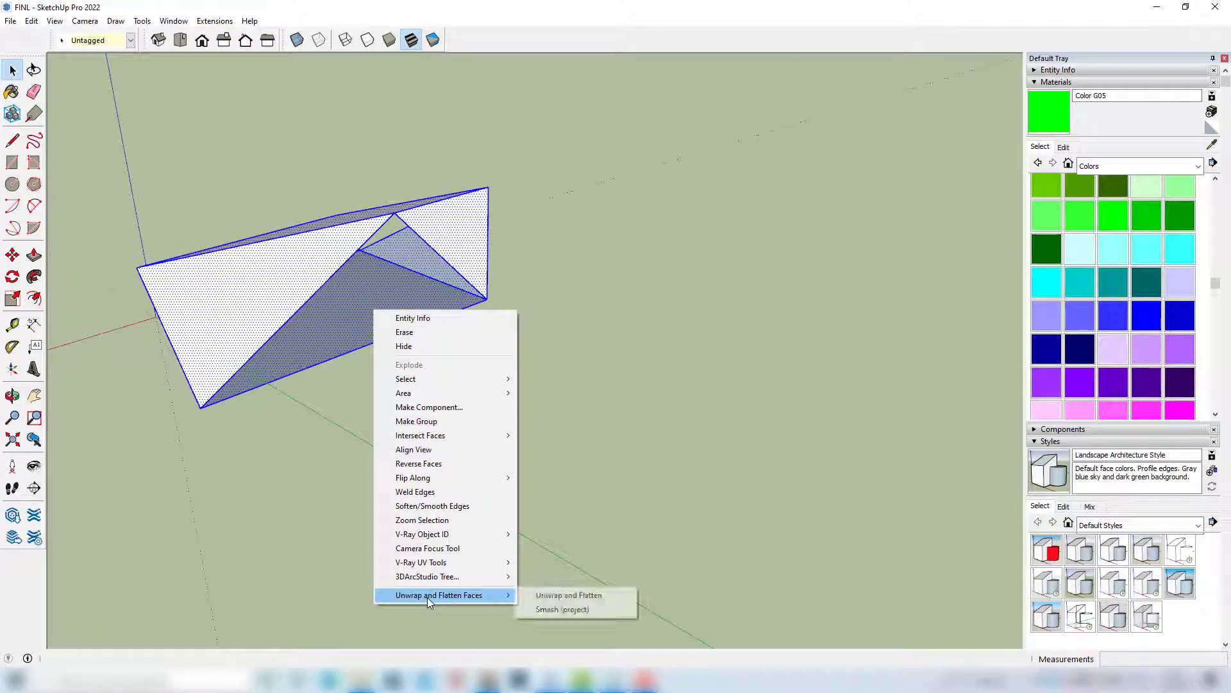
pyautogui.click(558, 595)
pyautogui.click(712, 372)
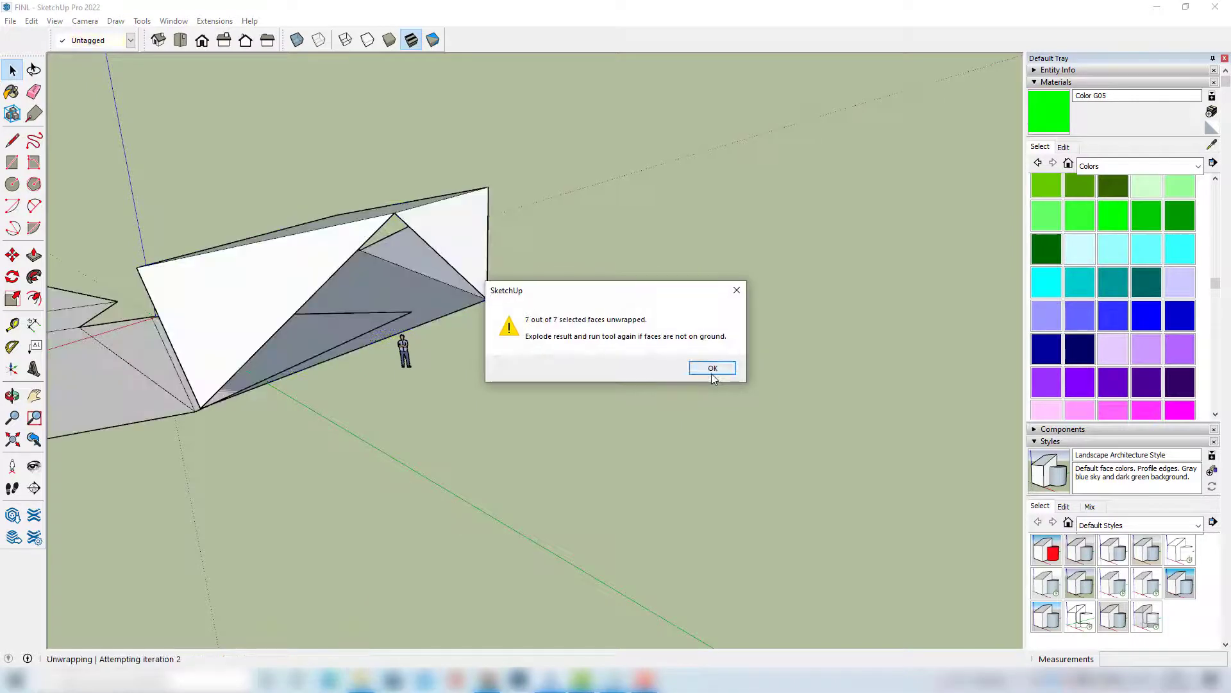
pyautogui.click(712, 372)
# Step: Move the full flat net of the structure clear of the model and delete it
pyautogui.scroll(-5, 710, 375)
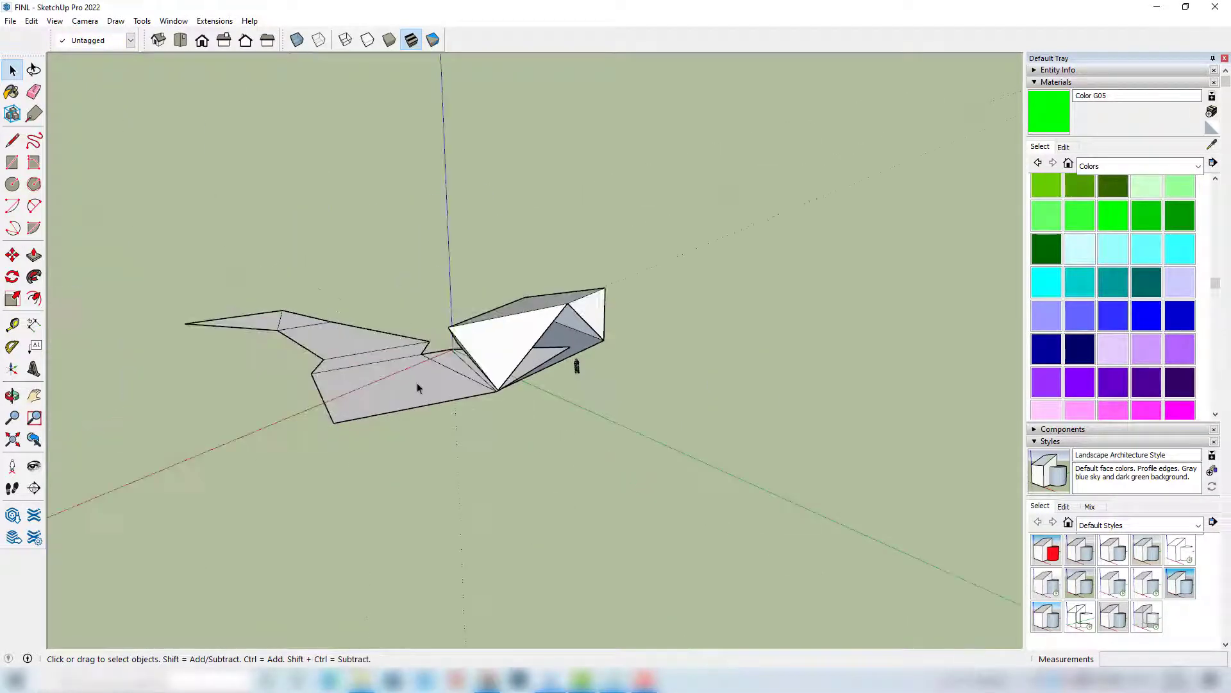
pyautogui.click(417, 385)
pyautogui.press('m')
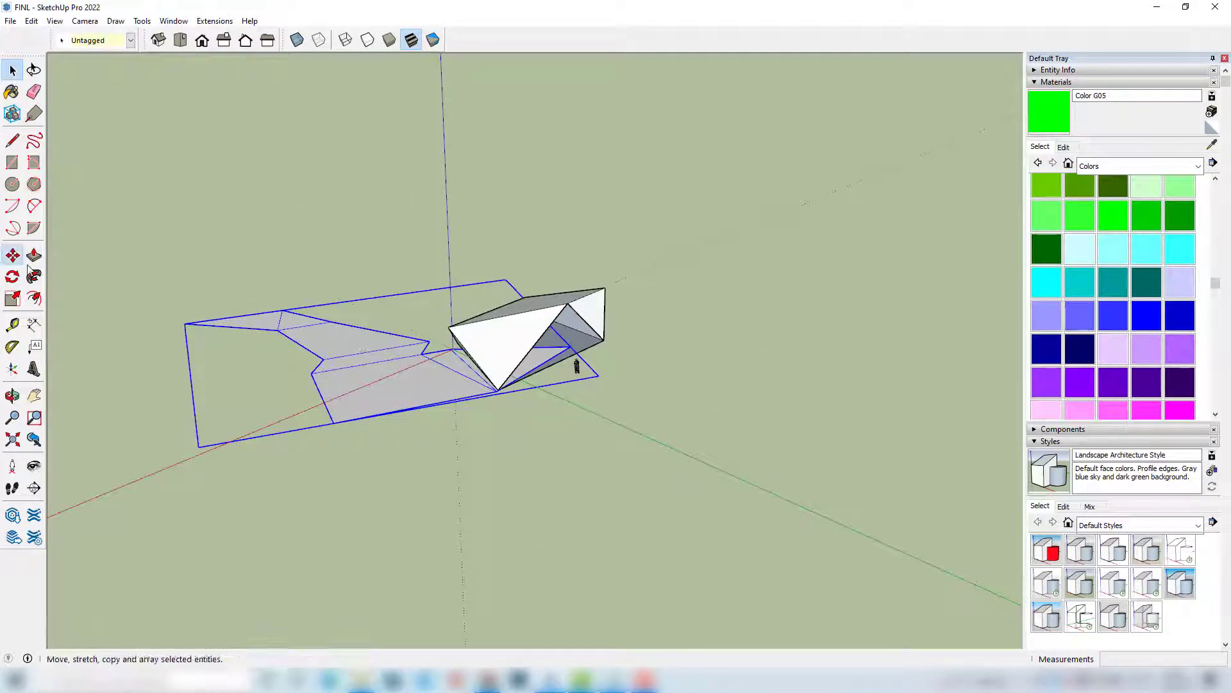
pyautogui.click(378, 383)
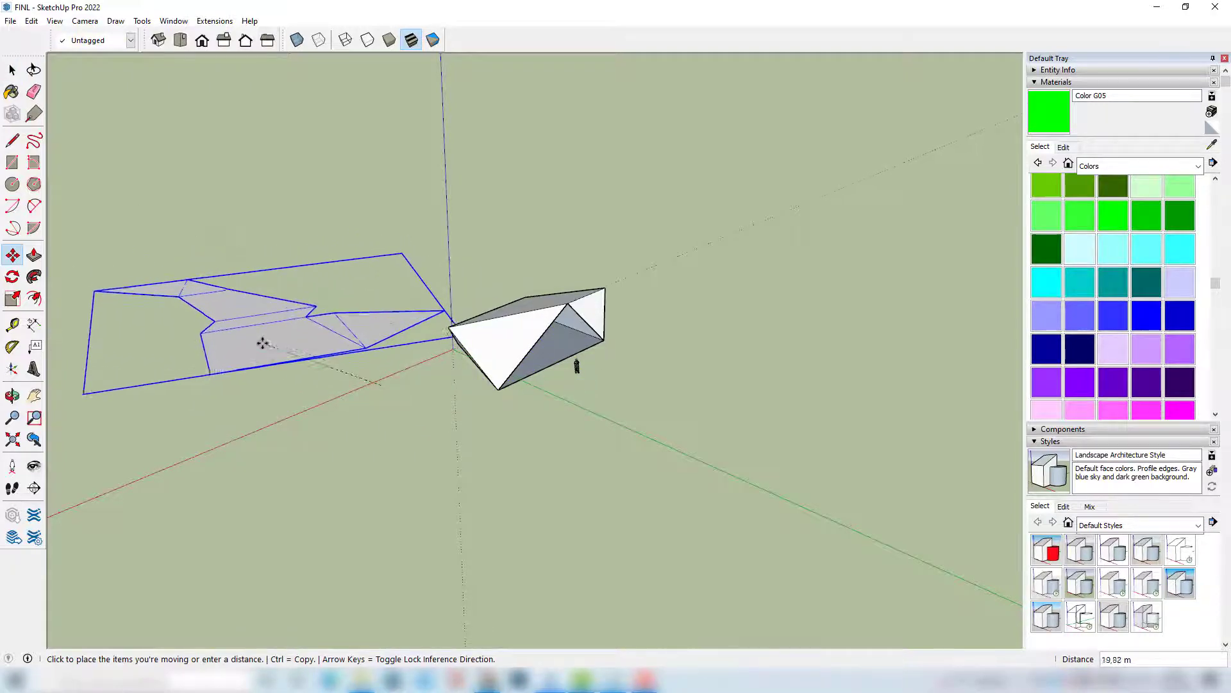
pyautogui.moveTo(267, 338); pyautogui.dragTo(382, 467, button='middle')
pyautogui.moveTo(401, 514); pyautogui.dragTo(198, 447, button='middle')
pyautogui.moveTo(281, 465); pyautogui.dragTo(345, 433, button='middle')
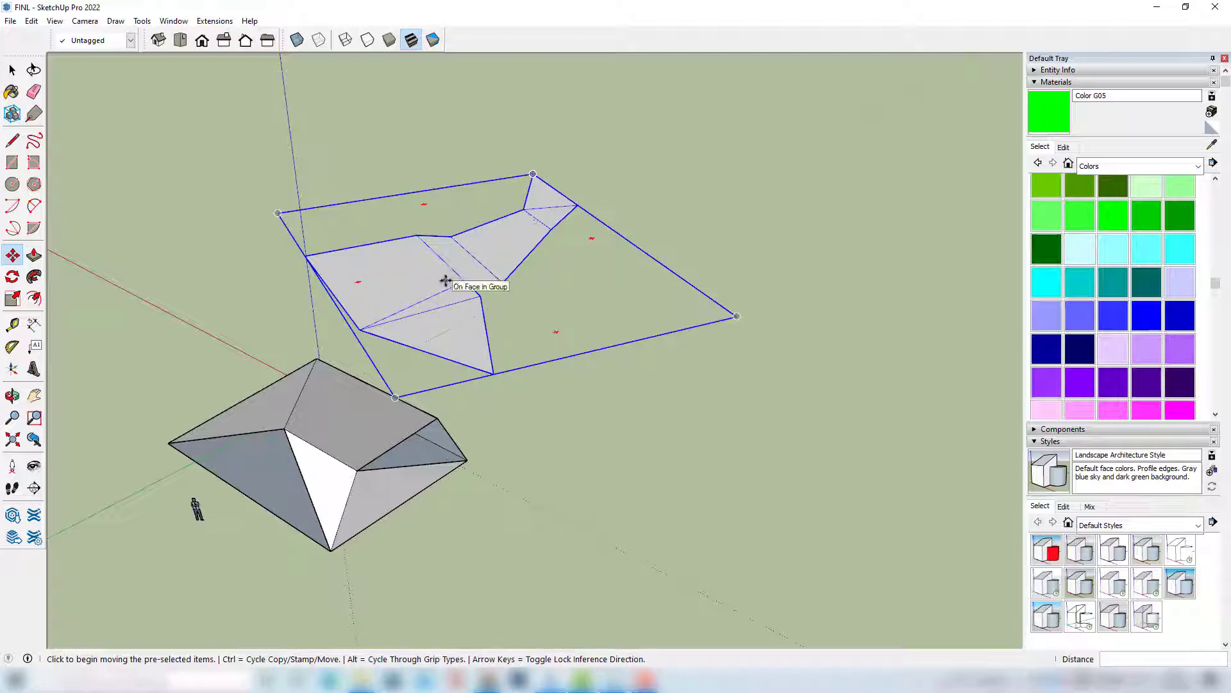
pyautogui.press('Delete')
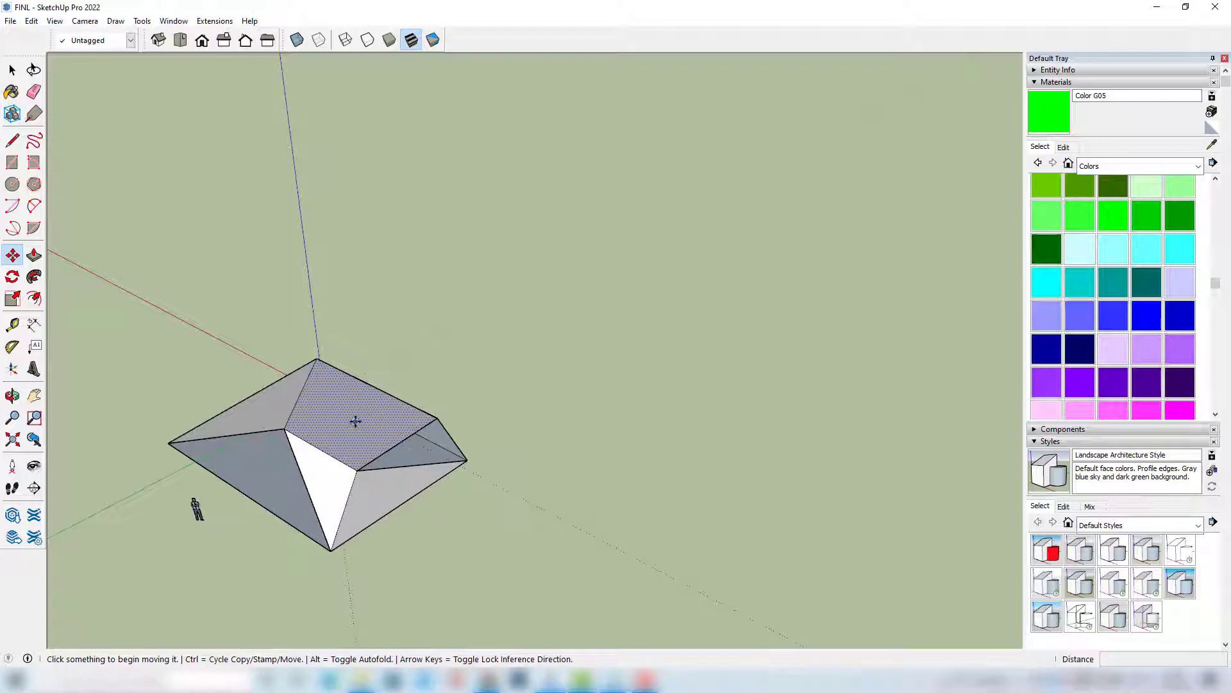
# Step: Select the white triangular face, the adjoining dark grey roof and the light grey side face, and flatten just these three with Unwrap and Flatten
pyautogui.press('space')
pyautogui.moveTo(328, 411); pyautogui.dragTo(605, 434, button='middle')
pyautogui.click(553, 412)
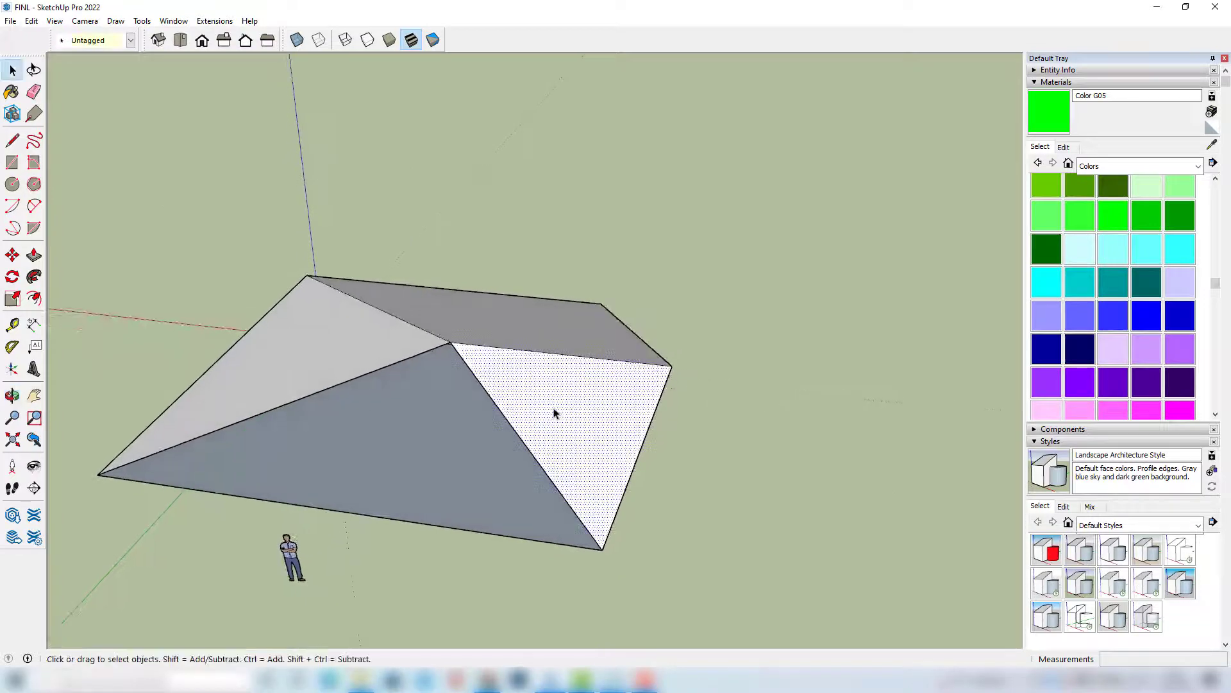
pyautogui.keyDown('shift'); pyautogui.click(548, 334); pyautogui.keyUp('shift')
pyautogui.keyDown('shift'); pyautogui.click(404, 345); pyautogui.keyUp('shift')
pyautogui.moveTo(408, 327); pyautogui.dragTo(524, 344, button='middle')
pyautogui.rightClick(525, 344)
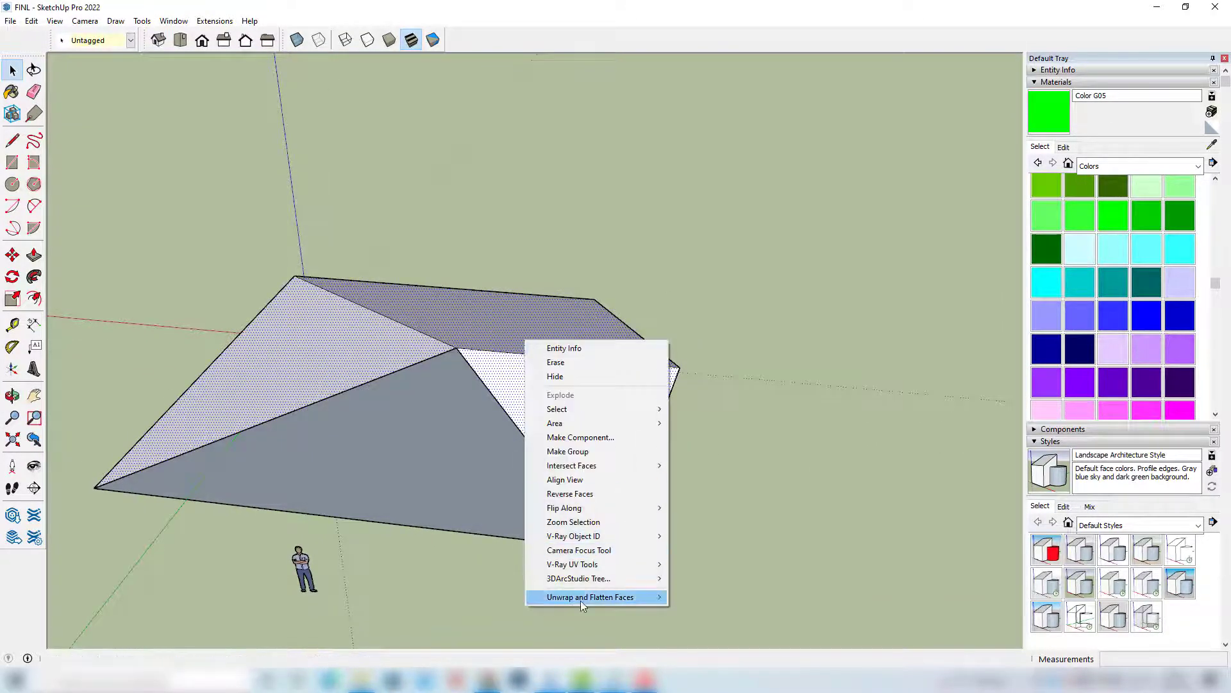
pyautogui.moveTo(619, 597)
pyautogui.click(694, 597)
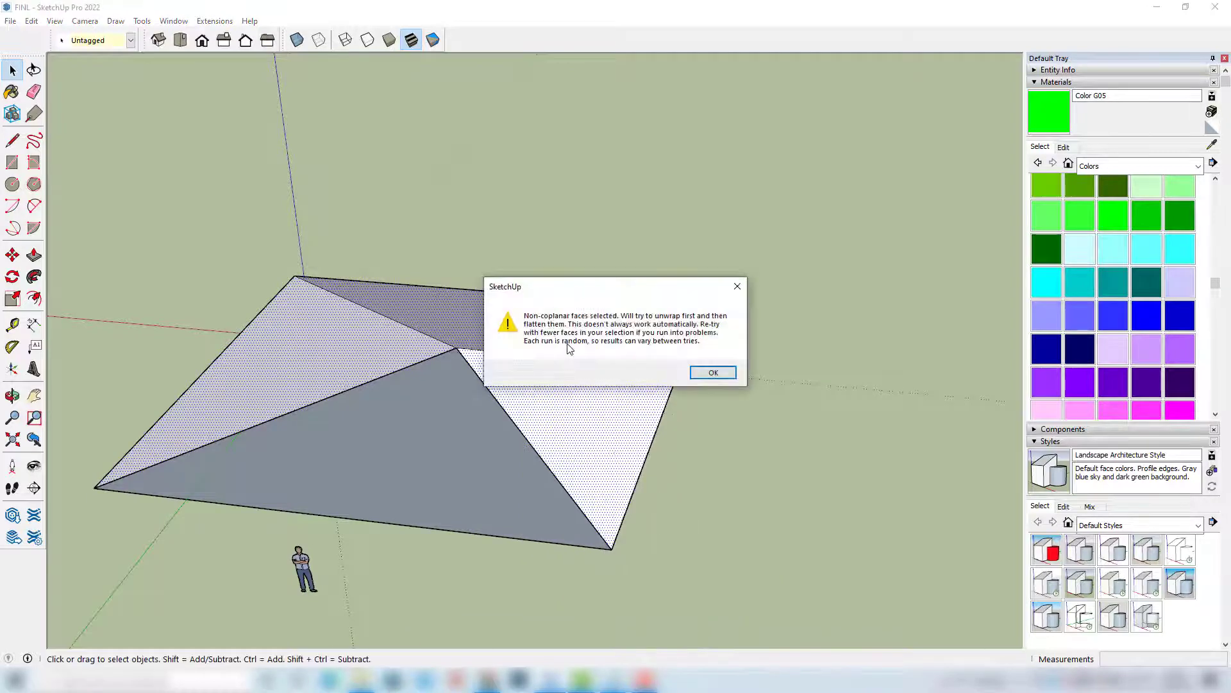
pyautogui.click(712, 375)
pyautogui.click(710, 369)
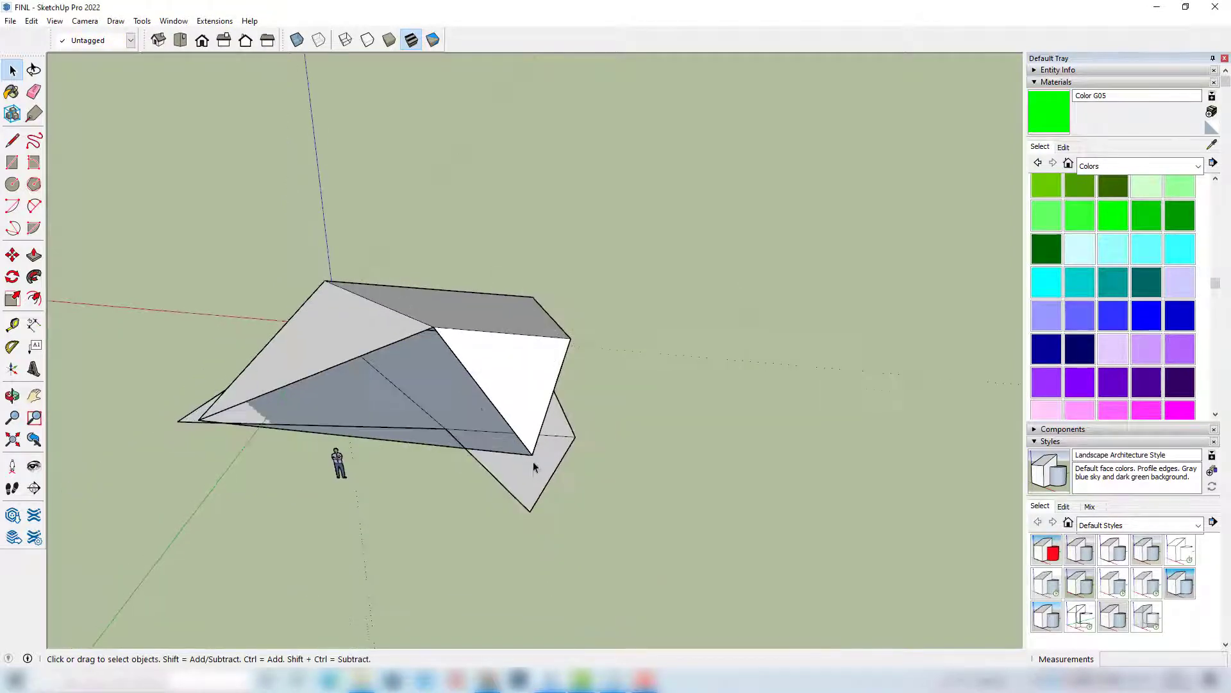
# Step: Move the three-face net away from the structure onto open ground
pyautogui.click(533, 461)
pyautogui.press('m')
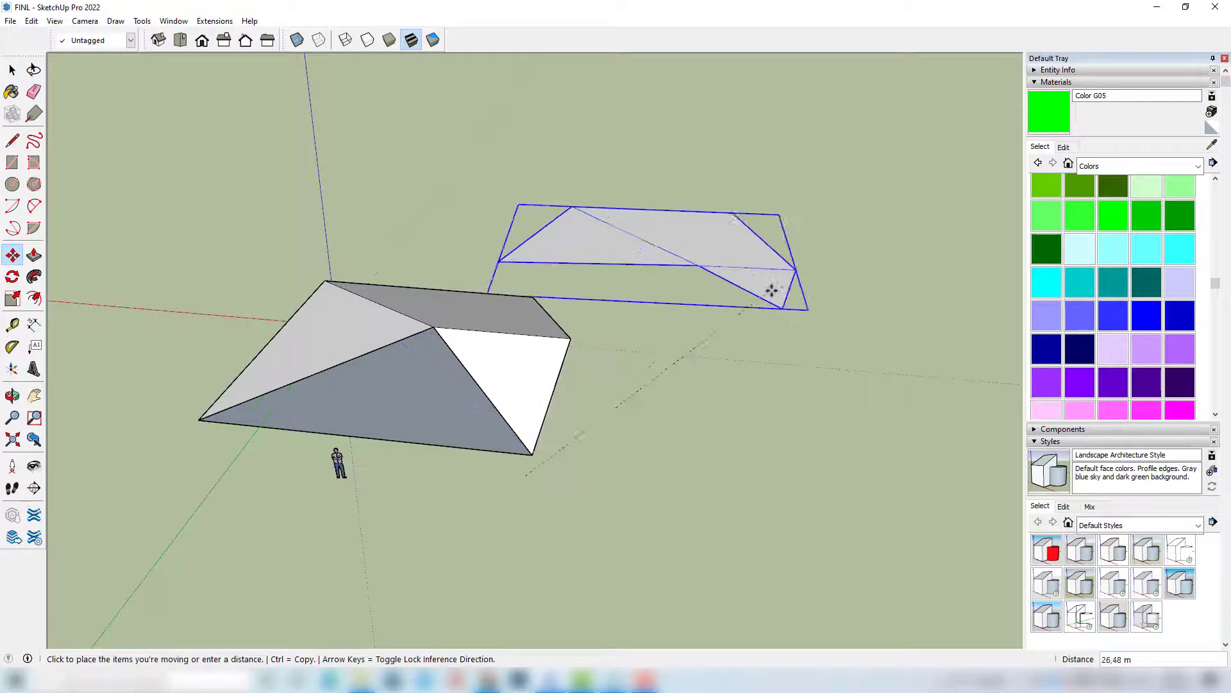
pyautogui.click(794, 288)
pyautogui.moveTo(467, 363); pyautogui.dragTo(799, 270, button='middle')
pyautogui.press('space')
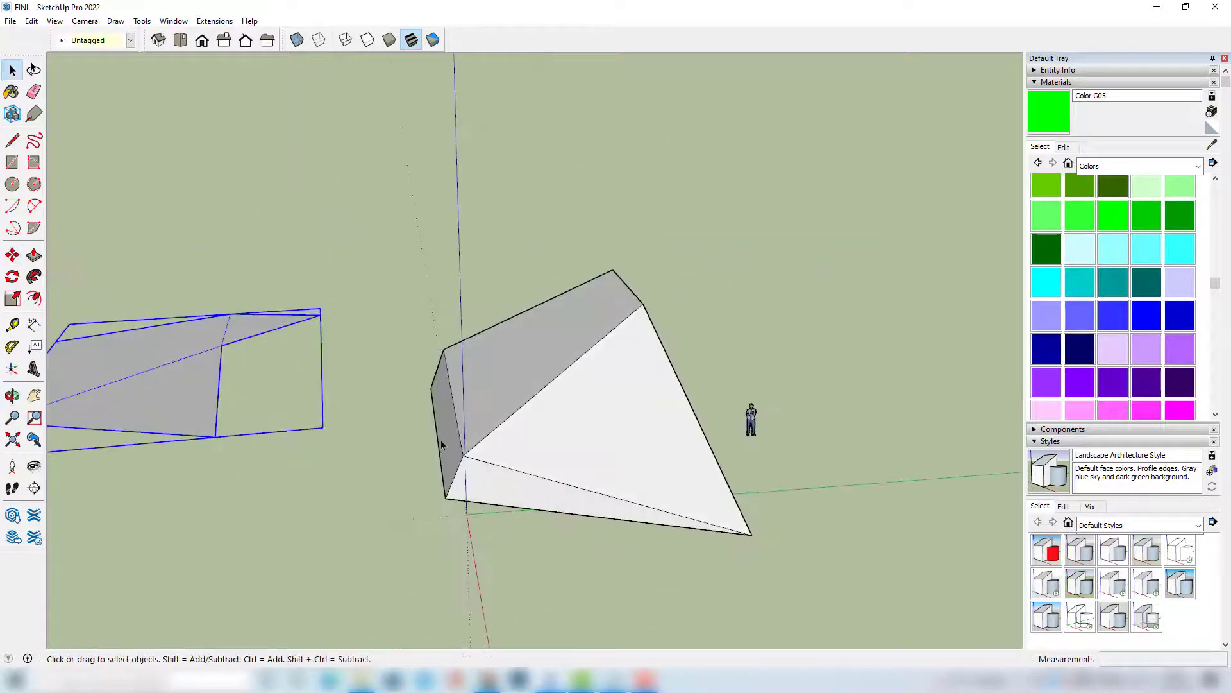
# Step: Select the structure's remaining faces, including the floor and inner sides, and generate their net with Unwrap and Flatten
pyautogui.click(486, 479)
pyautogui.moveTo(653, 447); pyautogui.dragTo(168, 377, button='middle')
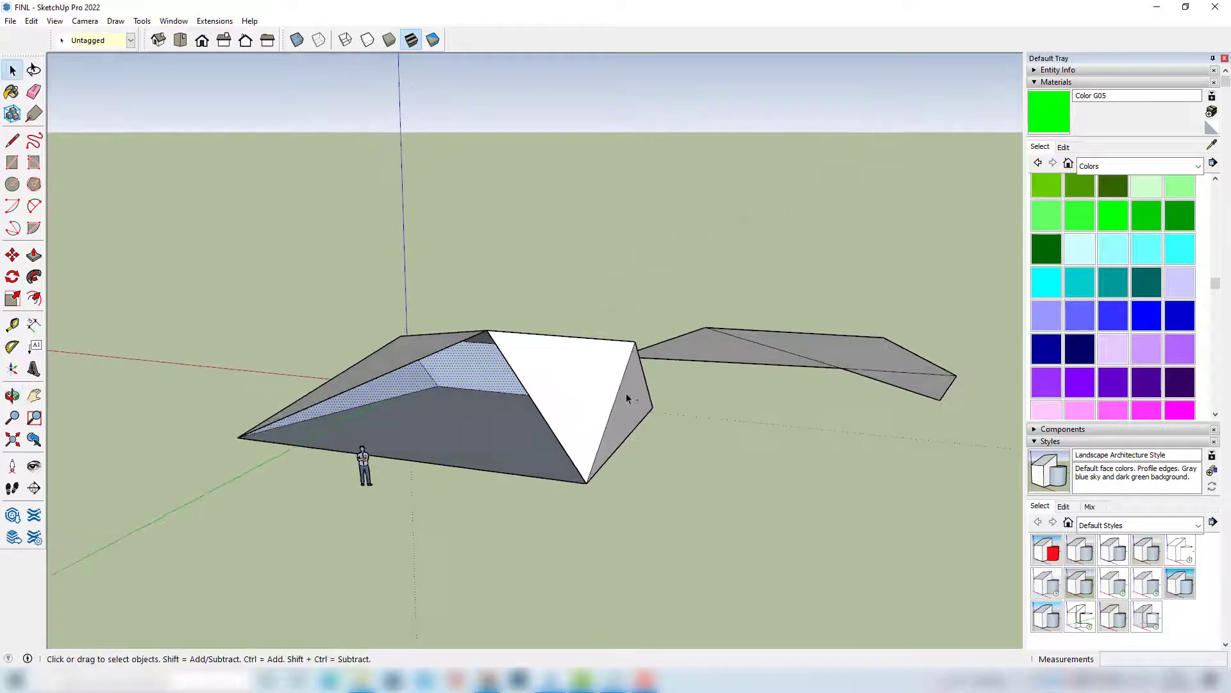
pyautogui.rightClick(475, 414)
pyautogui.moveTo(519, 405)
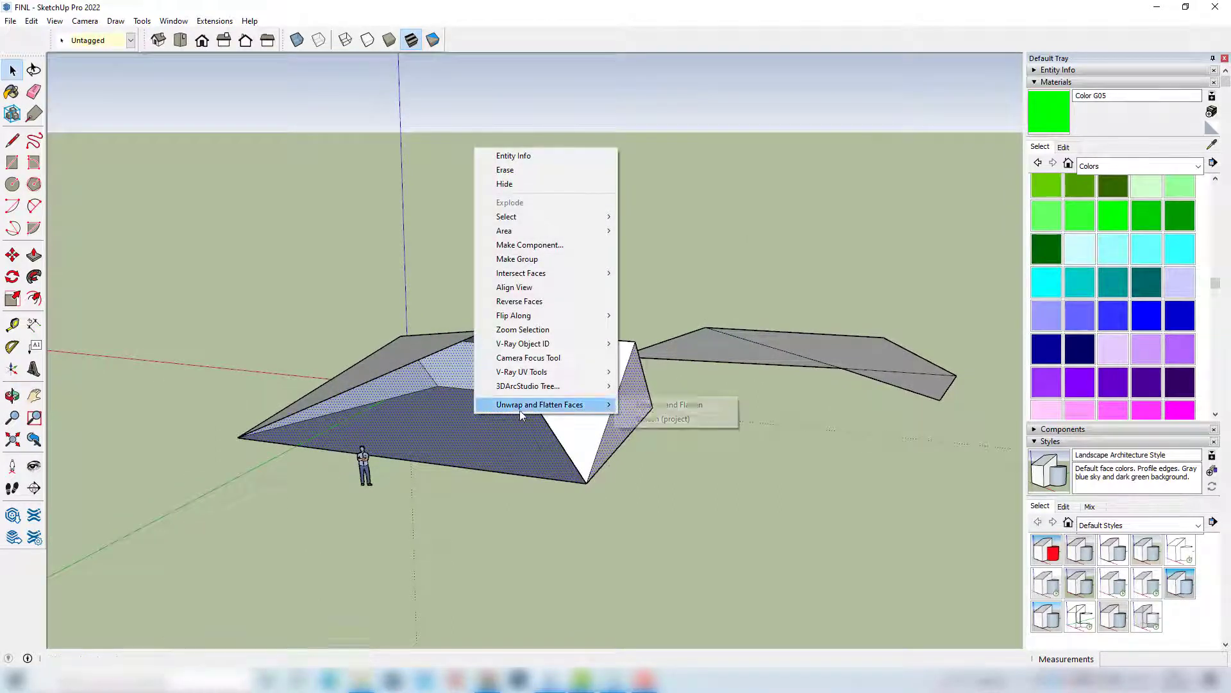
pyautogui.click(656, 411)
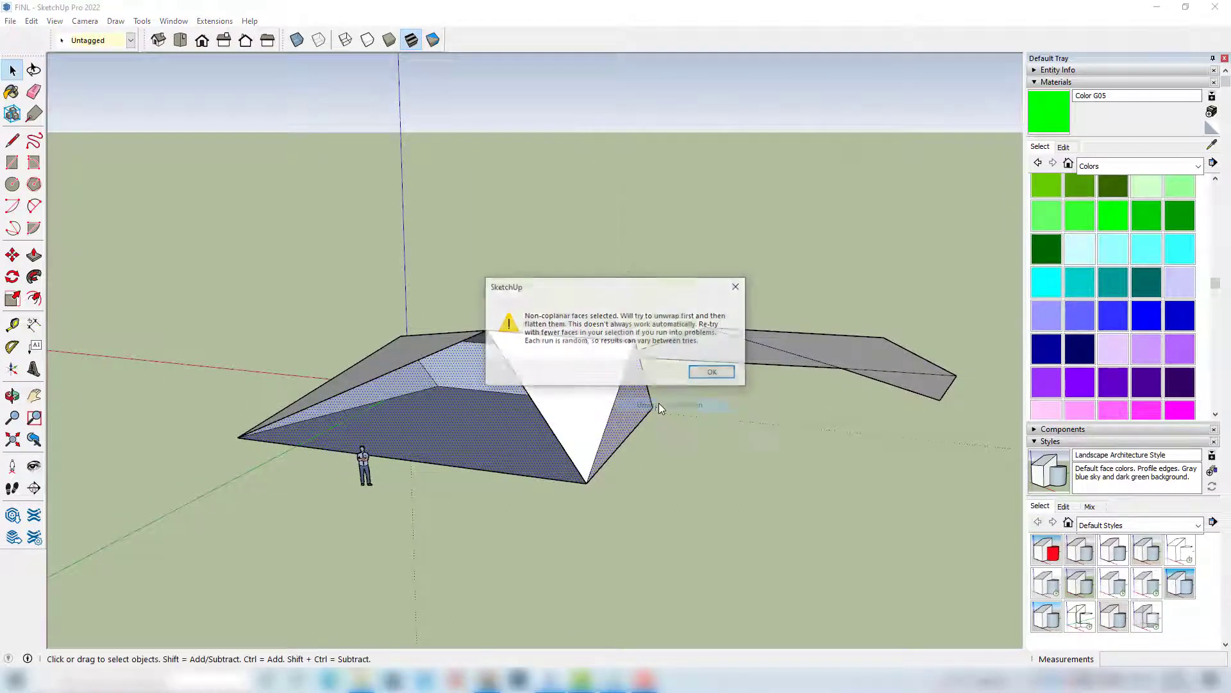
pyautogui.click(710, 369)
pyautogui.click(699, 369)
# Step: Move the net of the remaining faces out from under the structure, onto the open ground behind it
pyautogui.moveTo(268, 378); pyautogui.dragTo(272, 449, button='middle')
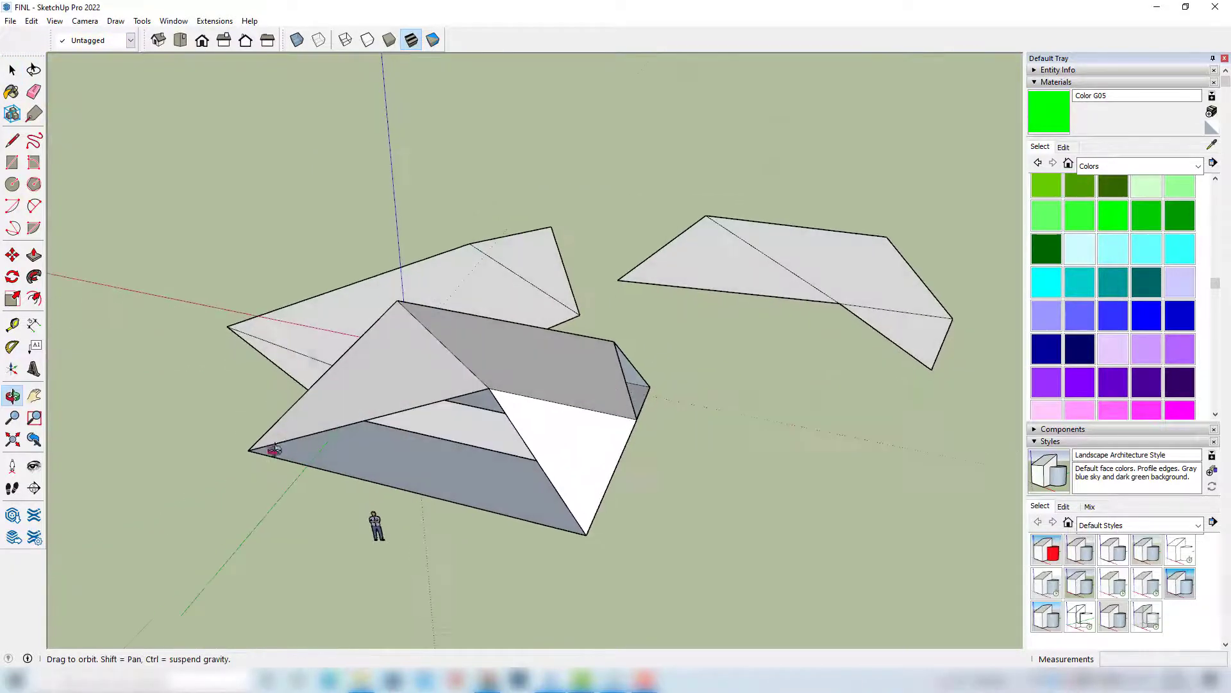
pyautogui.click(308, 360)
pyautogui.click(12, 255)
pyautogui.click(308, 314)
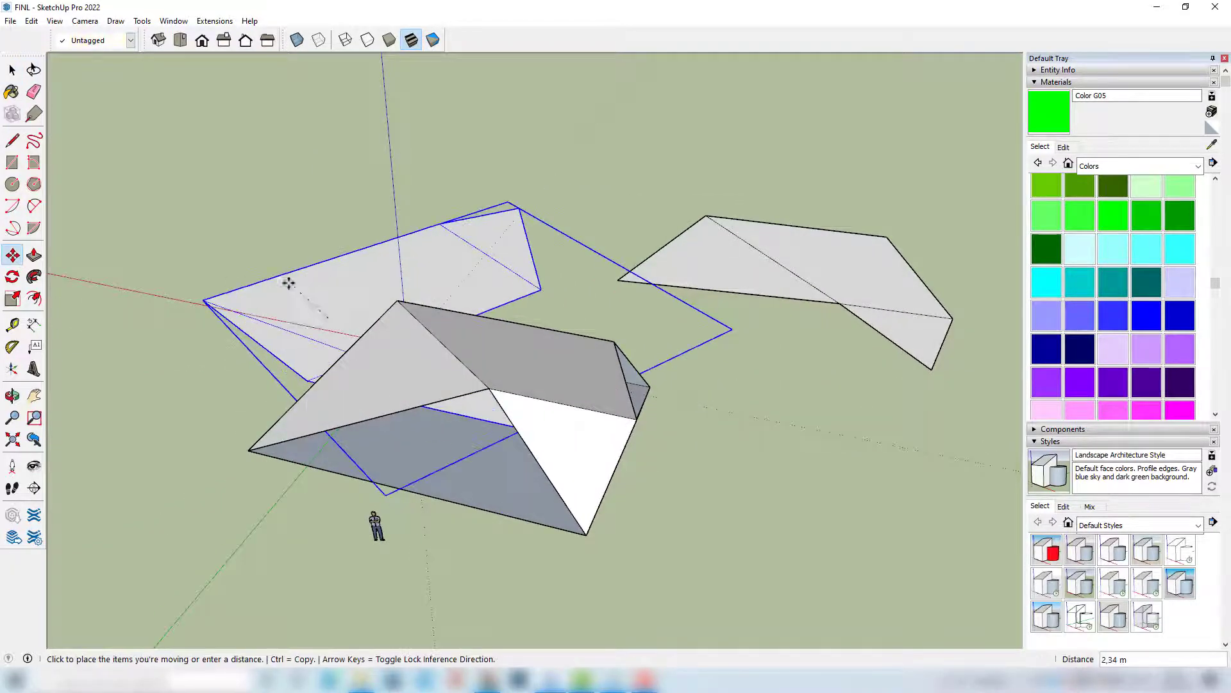
pyautogui.click(181, 193)
pyautogui.press('space')
pyautogui.scroll(-2, 385, 192)
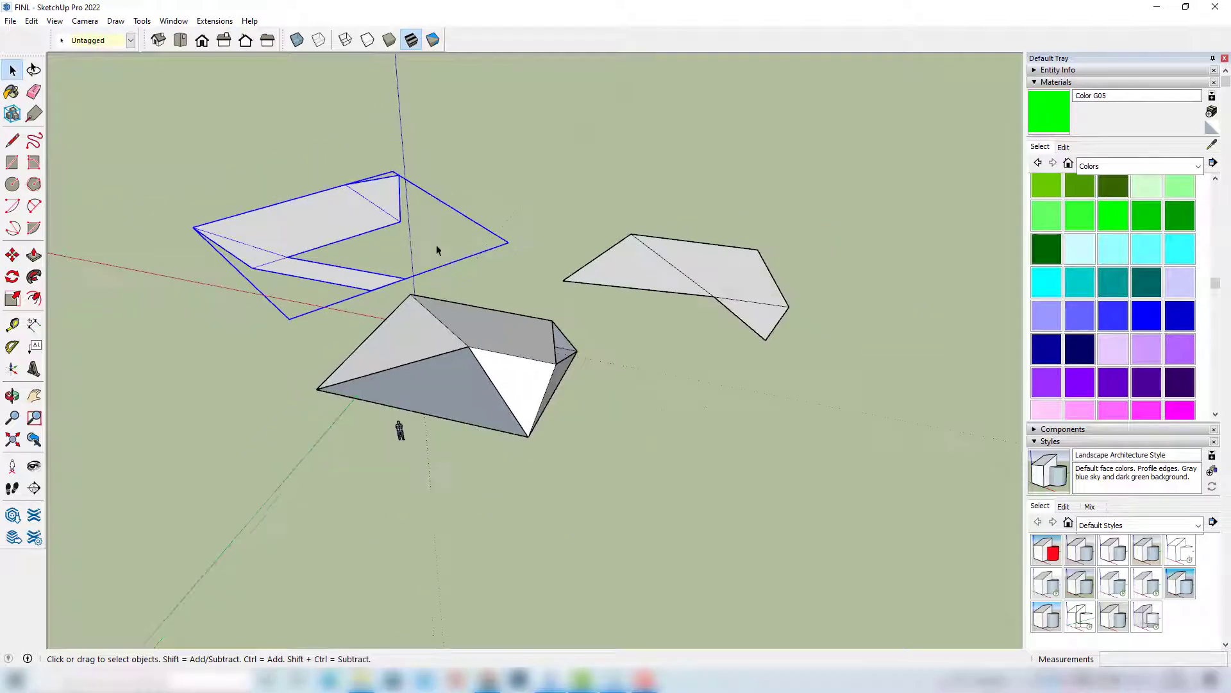
# Step: Delete both partial nets, leaving only the faceted structure
pyautogui.click(448, 200)
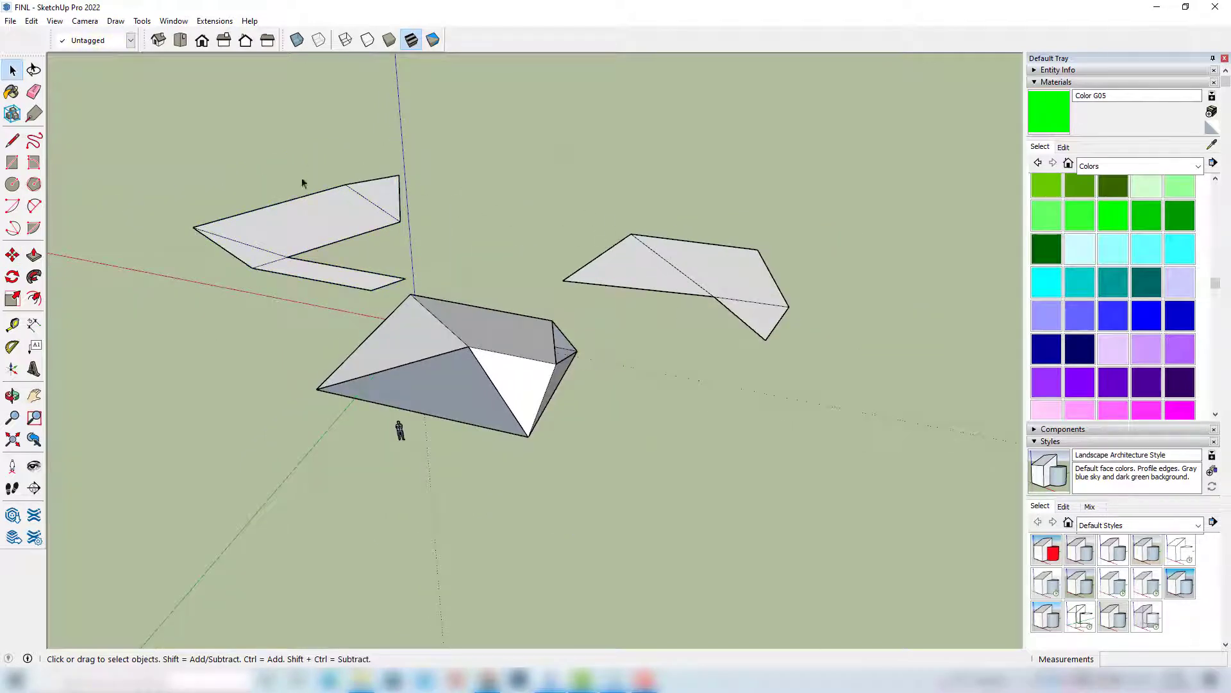
pyautogui.click(697, 309)
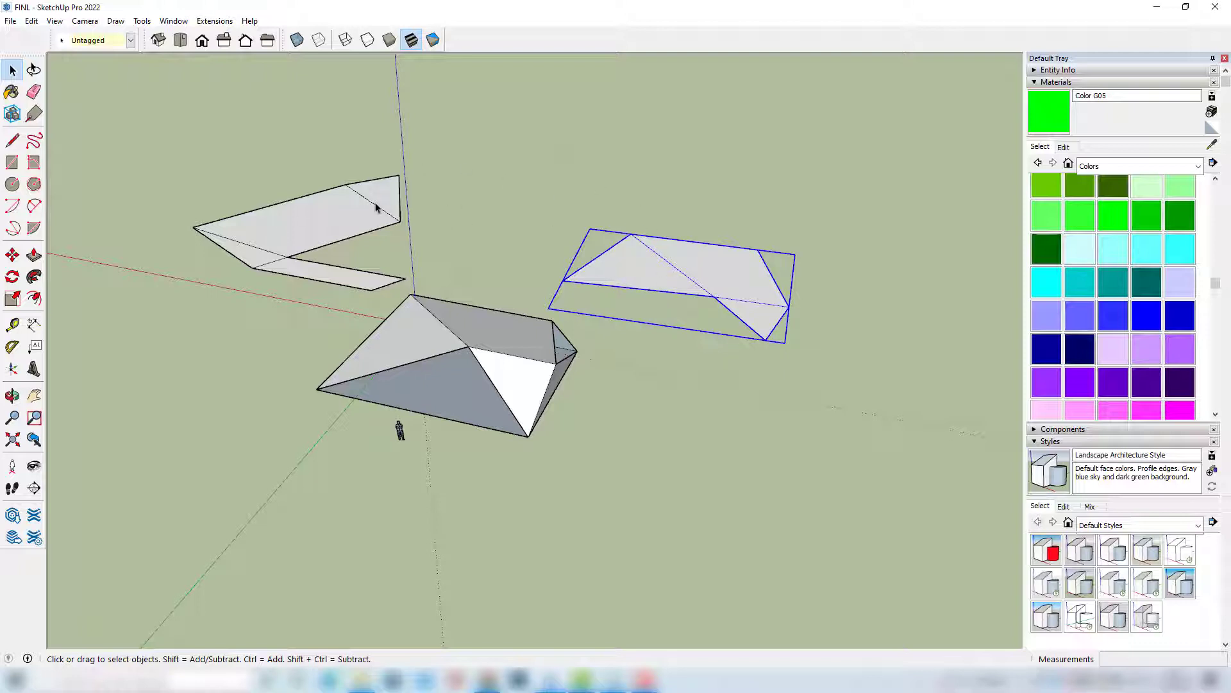
pyautogui.click(323, 209)
pyautogui.press('Delete')
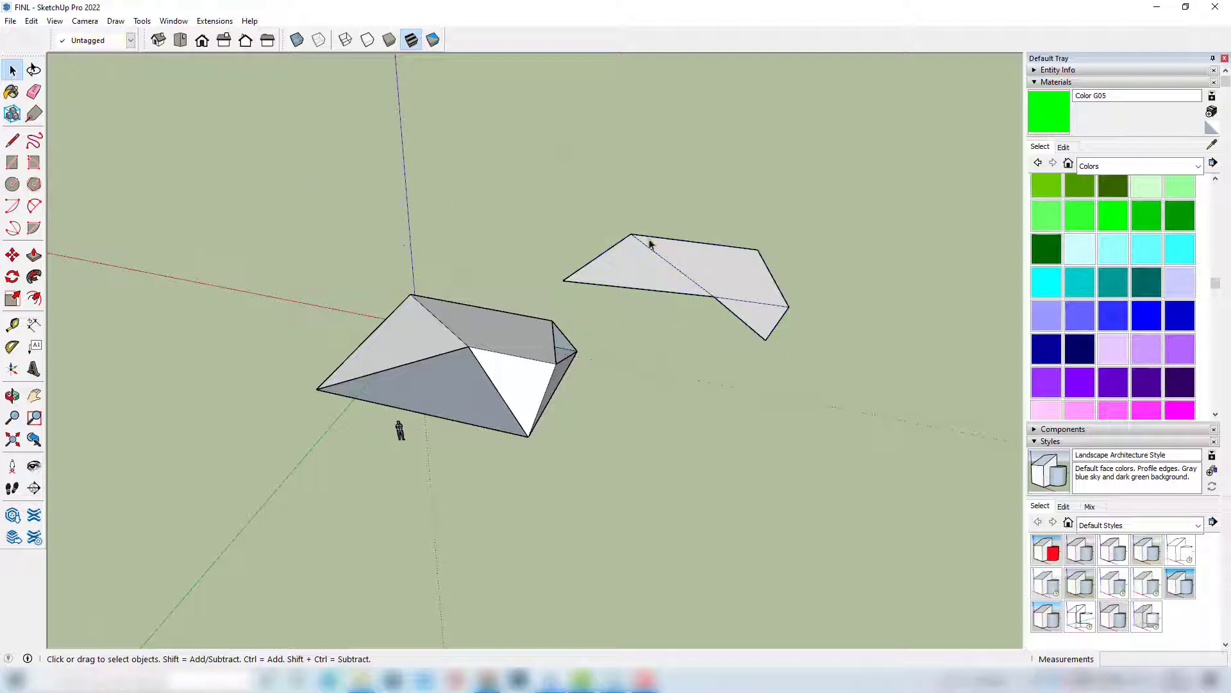
pyautogui.click(764, 276)
pyautogui.press('Delete')
# Step: Paint the large light grey triangular face of the structure with the red material Color A06
pyautogui.scroll(3, 449, 332)
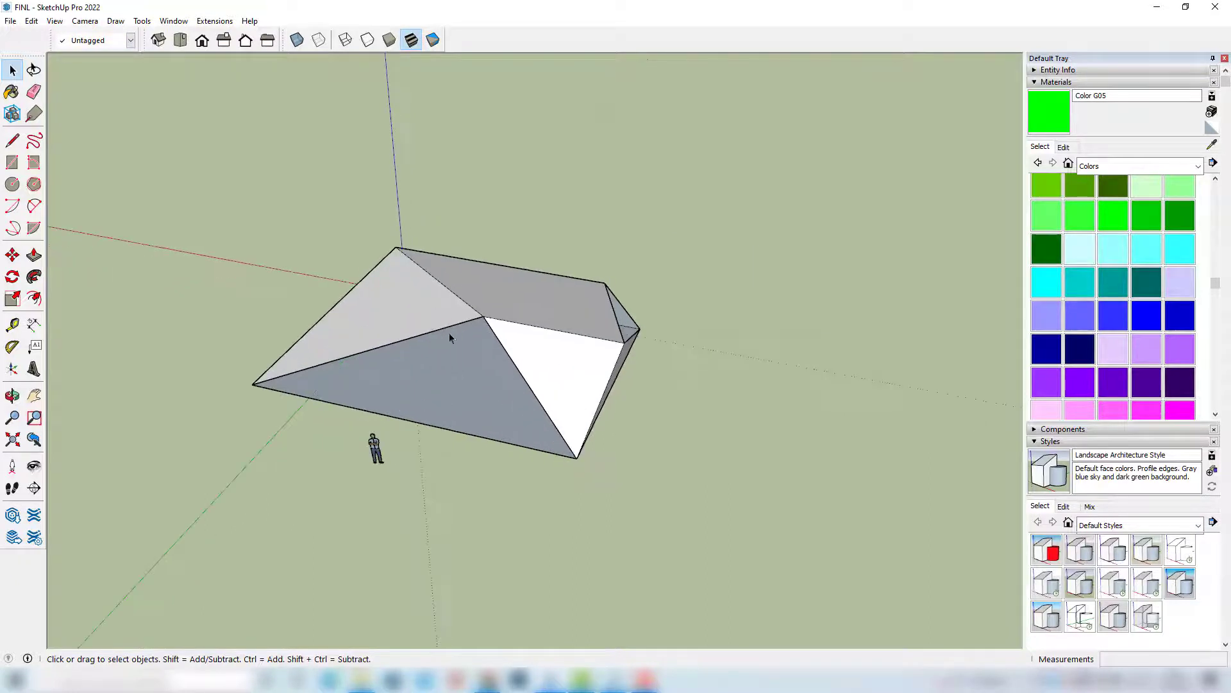
pyautogui.moveTo(449, 333); pyautogui.dragTo(720, 253, button='middle')
pyautogui.moveTo(430, 380); pyautogui.dragTo(391, 364, button='middle')
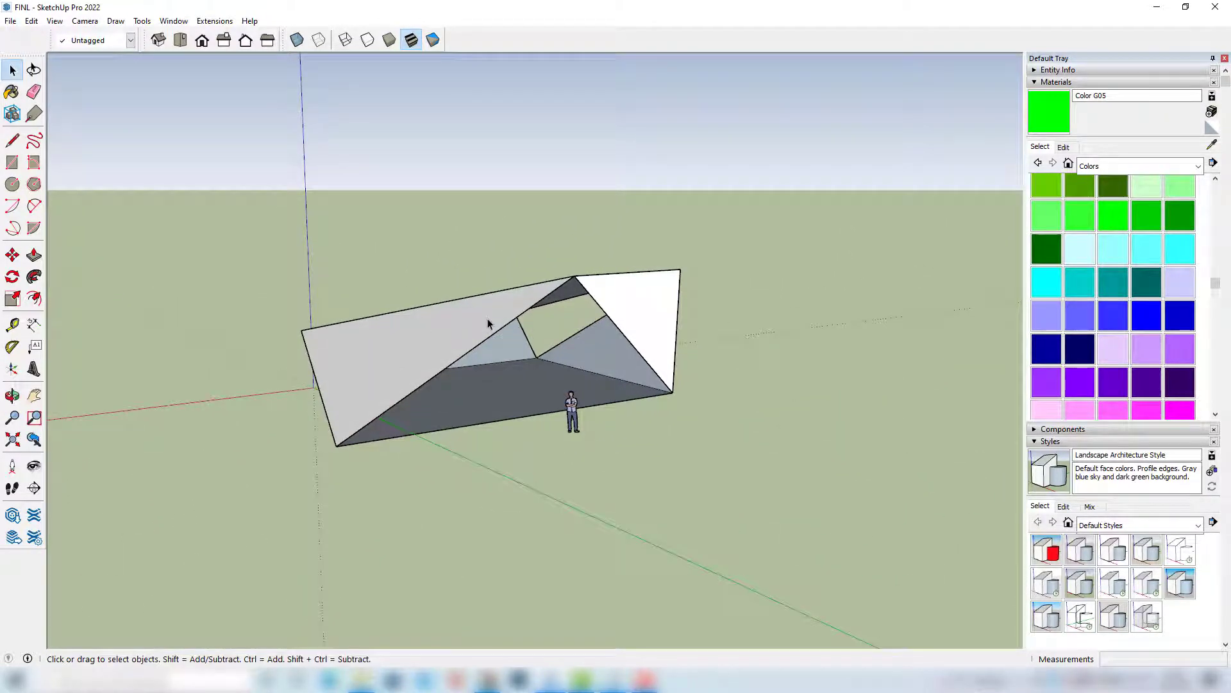
pyautogui.moveTo(489, 323); pyautogui.dragTo(472, 226, button='middle')
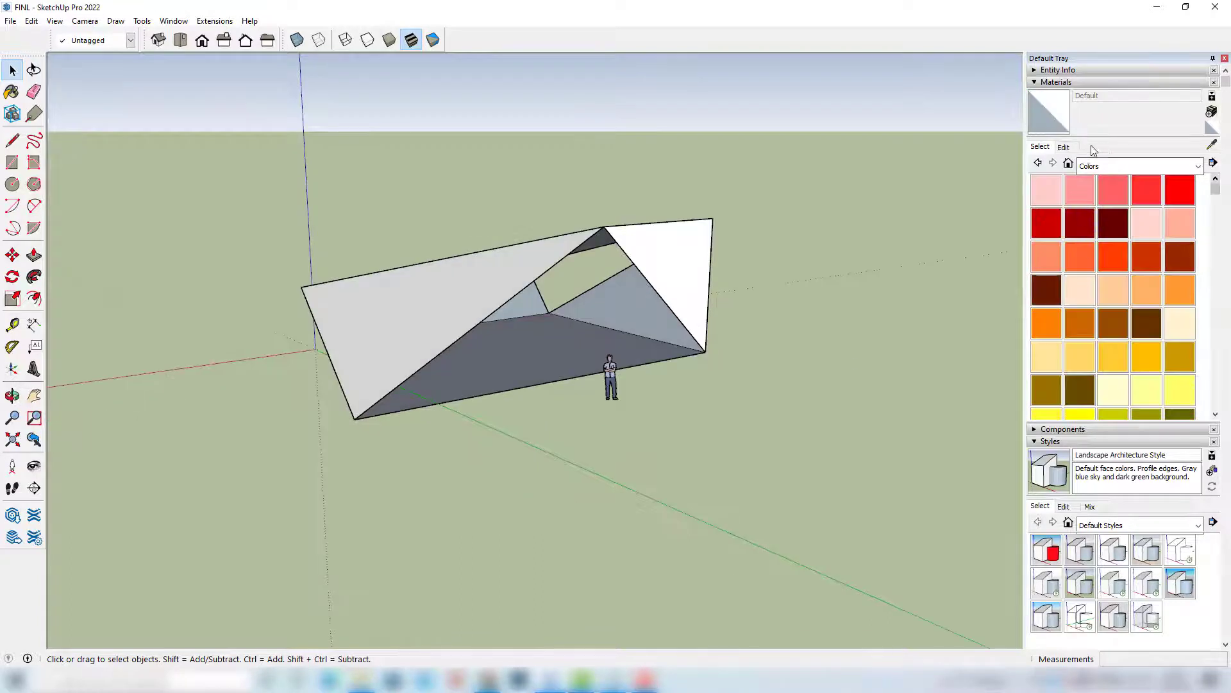
pyautogui.click(1198, 167)
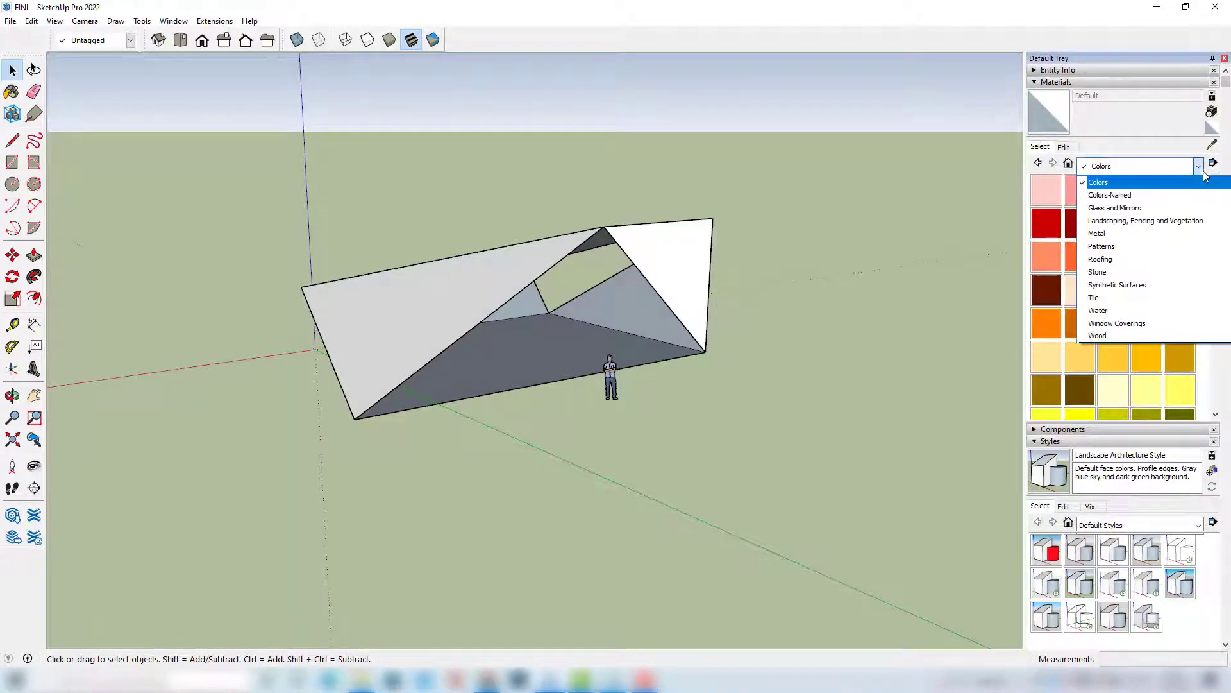
pyautogui.click(1199, 168)
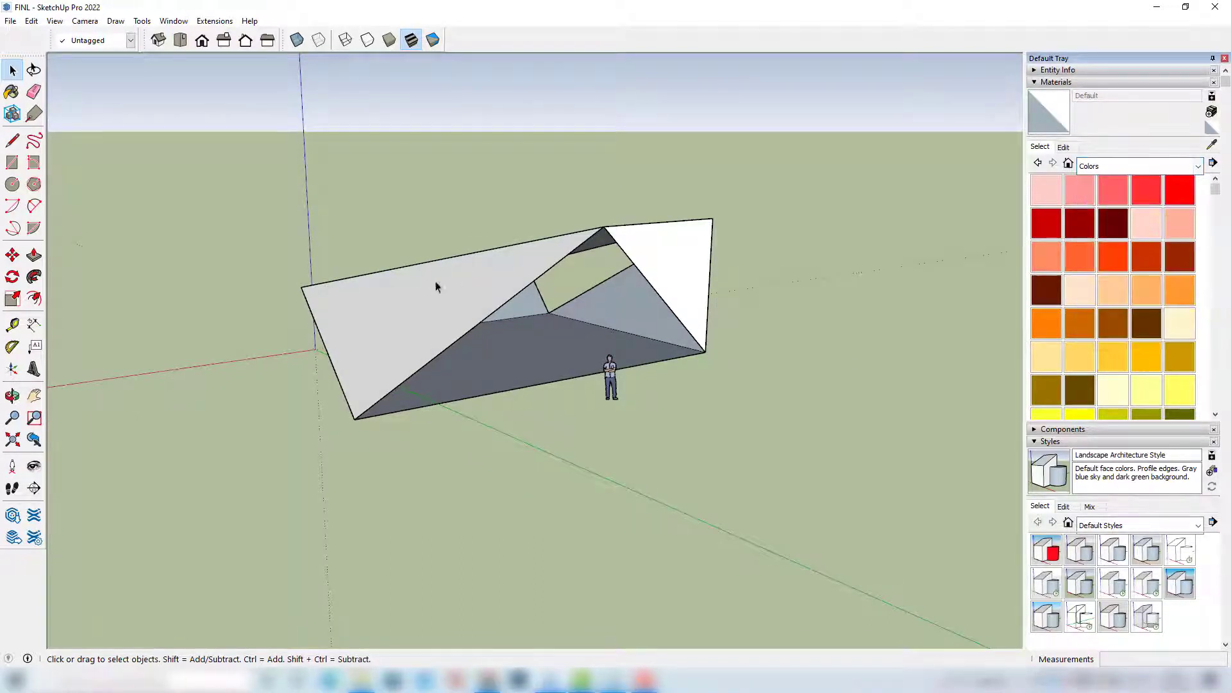
pyautogui.scroll(3, 434, 281)
pyautogui.moveTo(431, 278); pyautogui.dragTo(502, 288, button='middle')
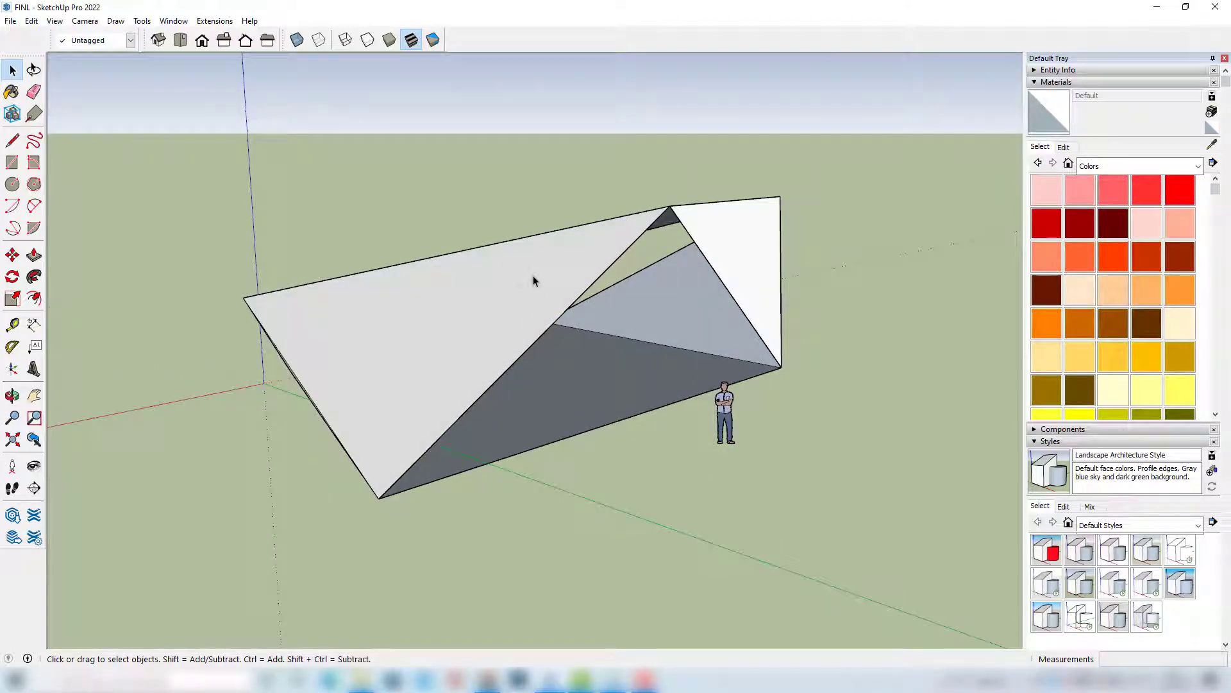
pyautogui.click(10, 92)
pyautogui.click(1046, 222)
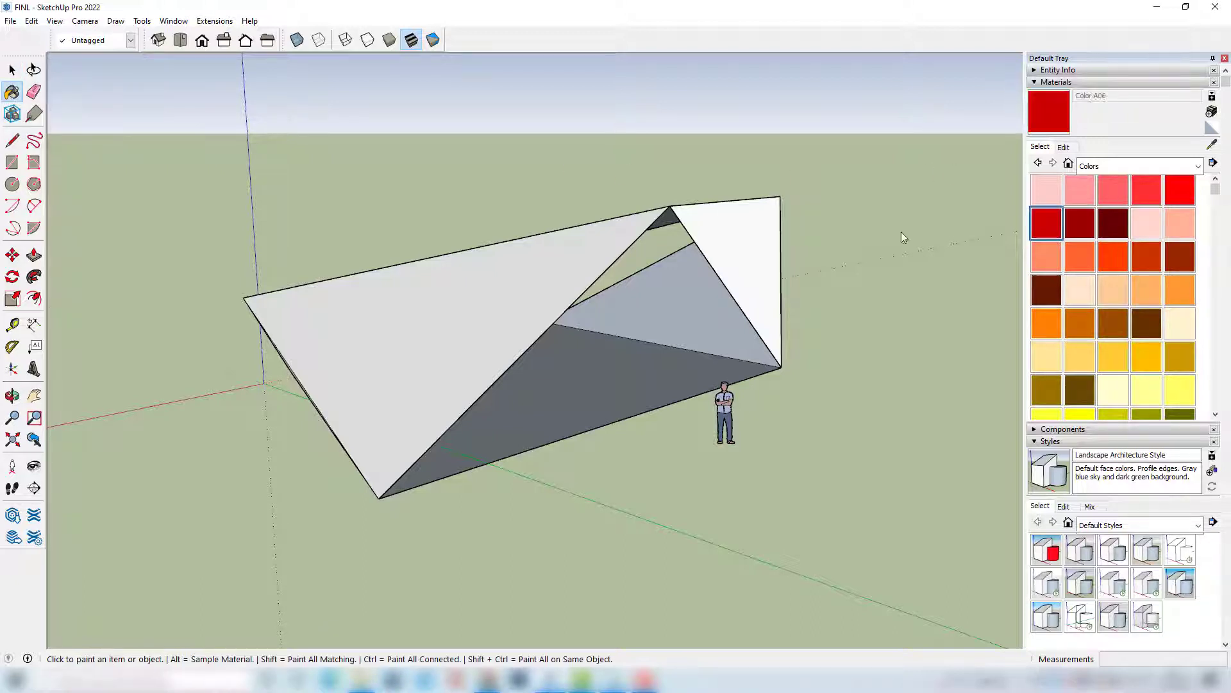
pyautogui.click(529, 268)
# Step: Paint the white triangular face at the structure's other end with the green material Color G06
pyautogui.scroll(-5, 1128, 332)
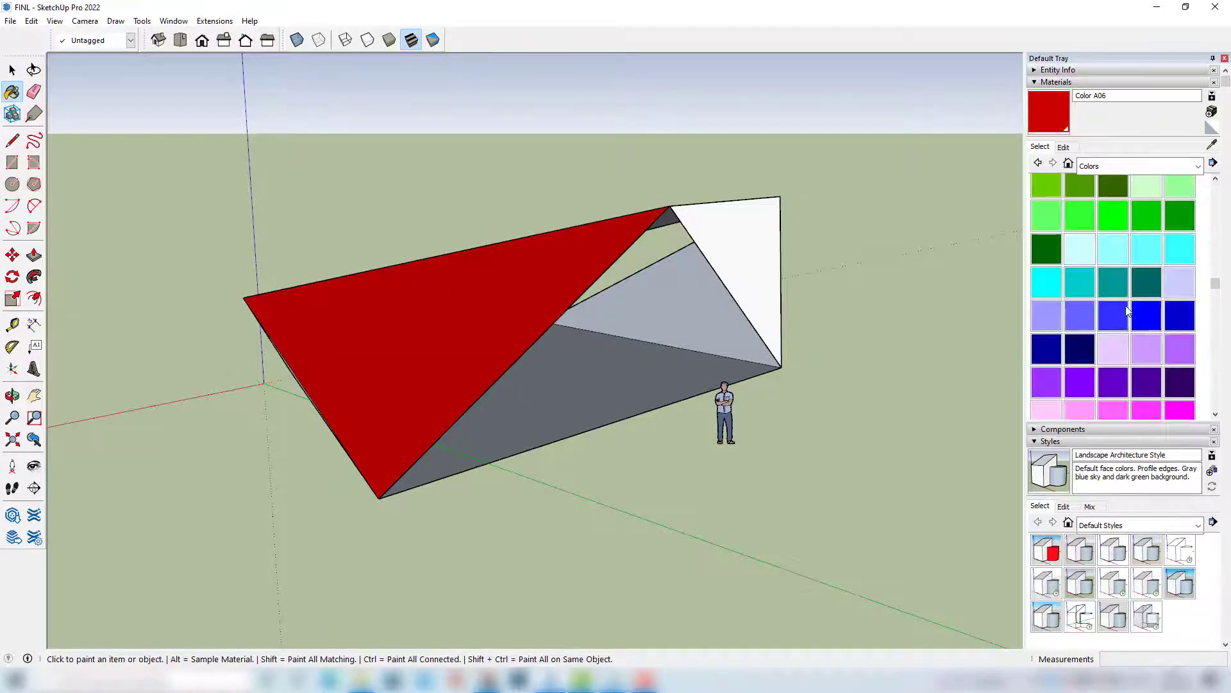
pyautogui.click(1146, 217)
pyautogui.moveTo(772, 250); pyautogui.dragTo(703, 347, button='middle')
pyautogui.click(753, 274)
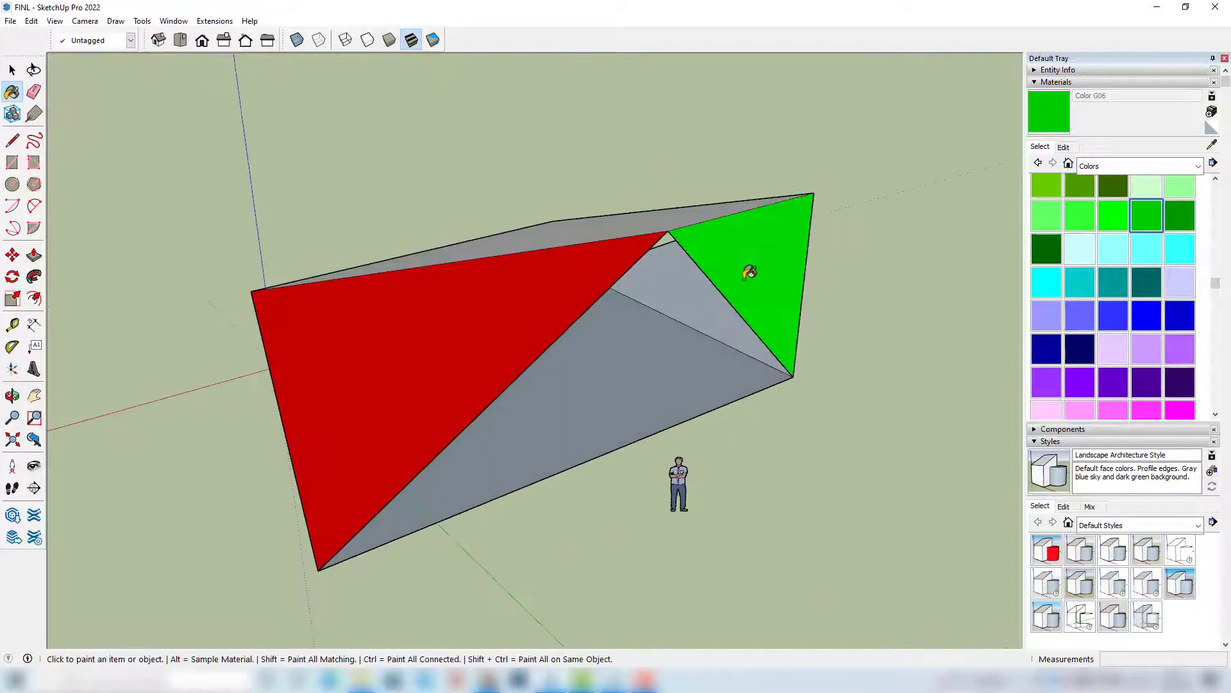
# Step: Paint the structure's large sloping roof face with the dark blue material Color I07
pyautogui.click(1052, 352)
pyautogui.click(647, 222)
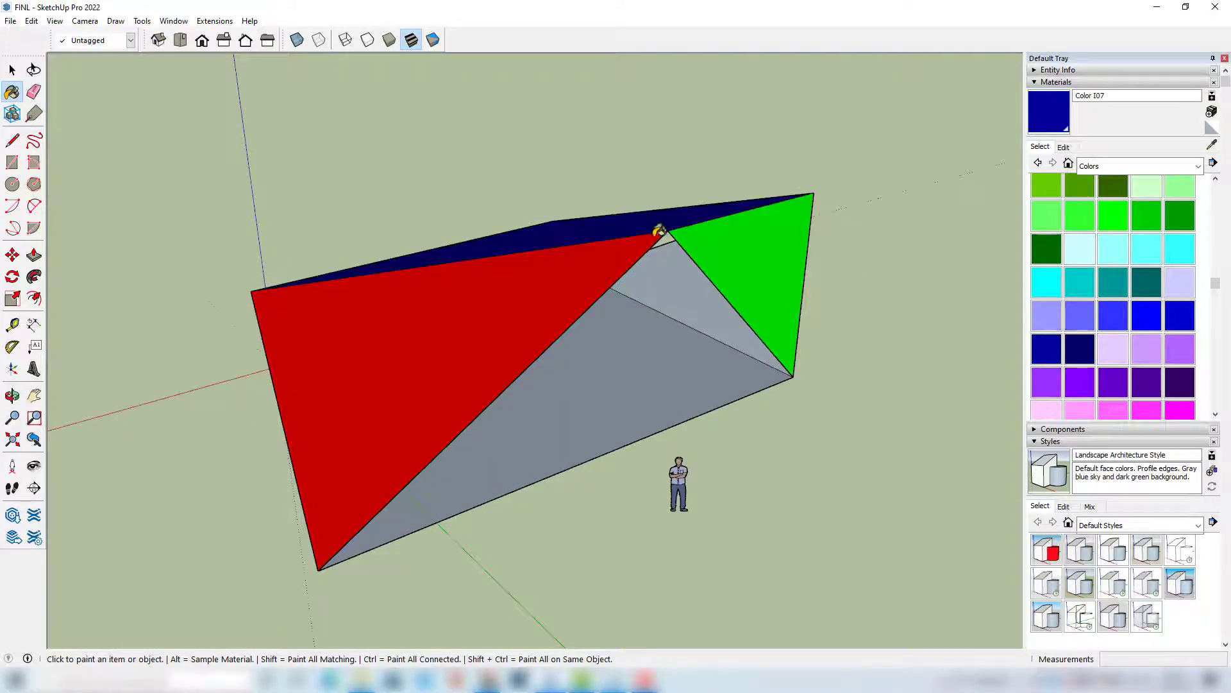
pyautogui.moveTo(646, 222)
pyautogui.mouseDown(button='middle')
pyautogui.moveTo(377, 253)
pyautogui.moveTo(576, 270)
pyautogui.moveTo(503, 173)
pyautogui.mouseUp(button='middle')
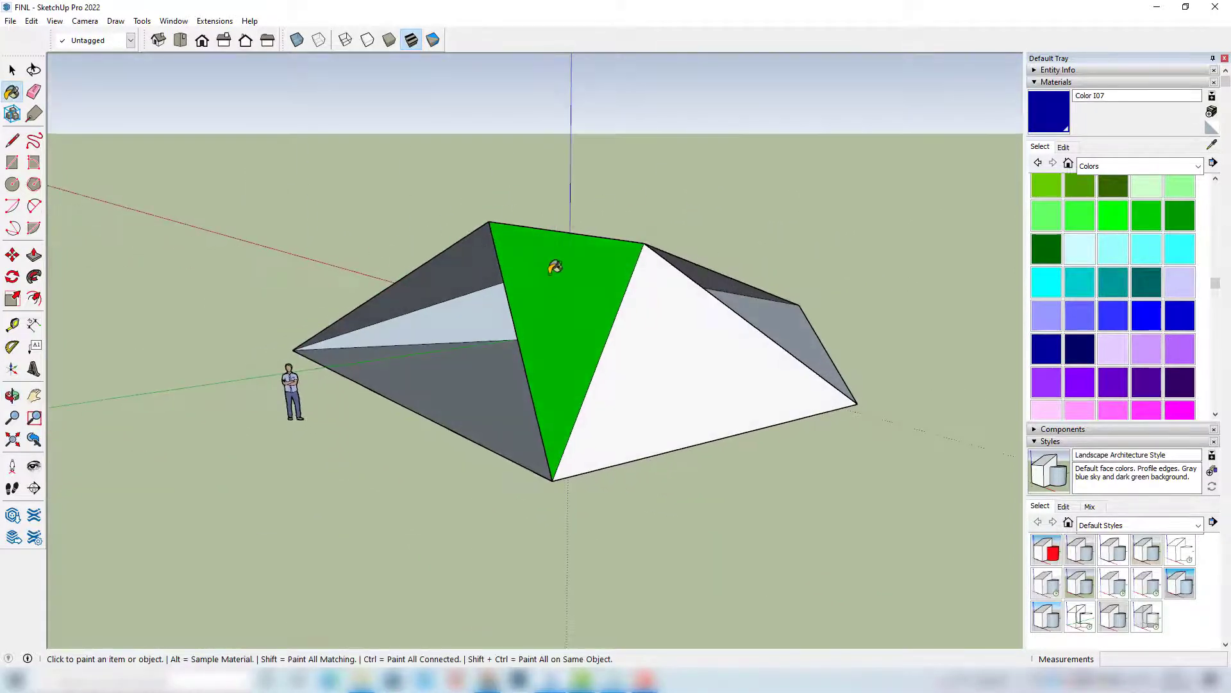
pyautogui.moveTo(621, 227)
pyautogui.mouseDown(button='middle')
pyautogui.moveTo(571, 344)
pyautogui.moveTo(751, 277)
pyautogui.mouseUp(button='middle')
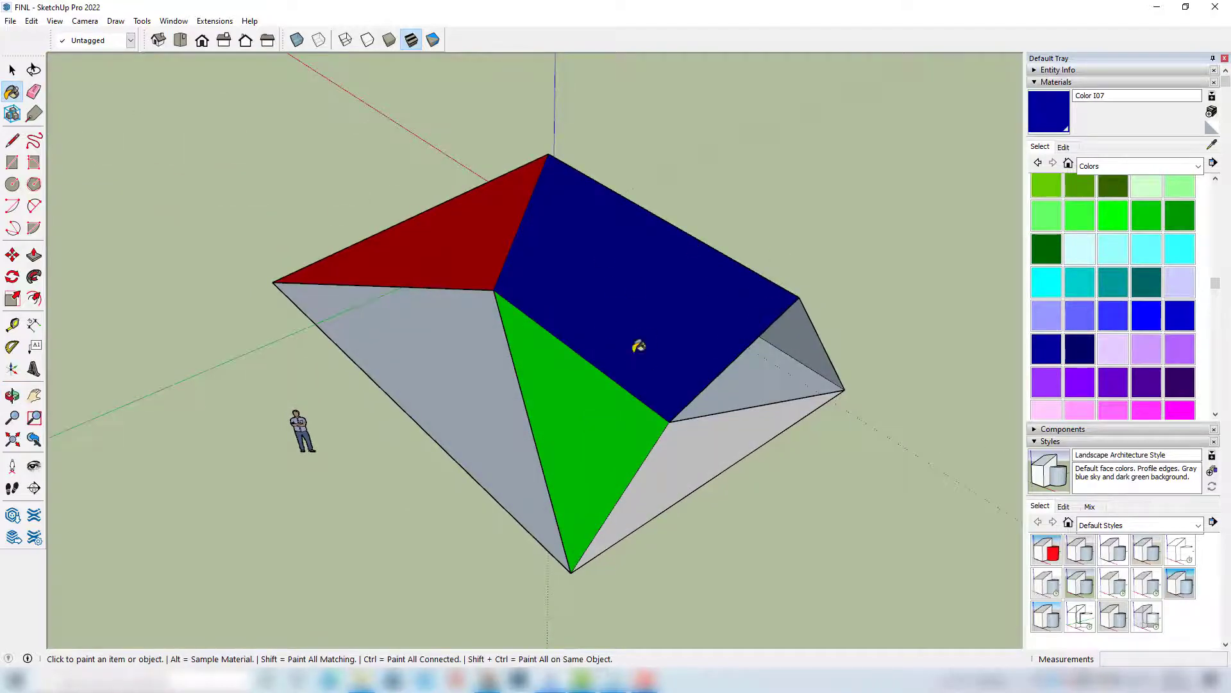
# Step: Paint the white triangular face beside the green one purple with Color J03 and the four-sided wall face pink with Color L05
pyautogui.moveTo(637, 346)
pyautogui.mouseDown(button='middle')
pyautogui.moveTo(720, 308)
pyautogui.moveTo(712, 242)
pyautogui.mouseUp(button='middle')
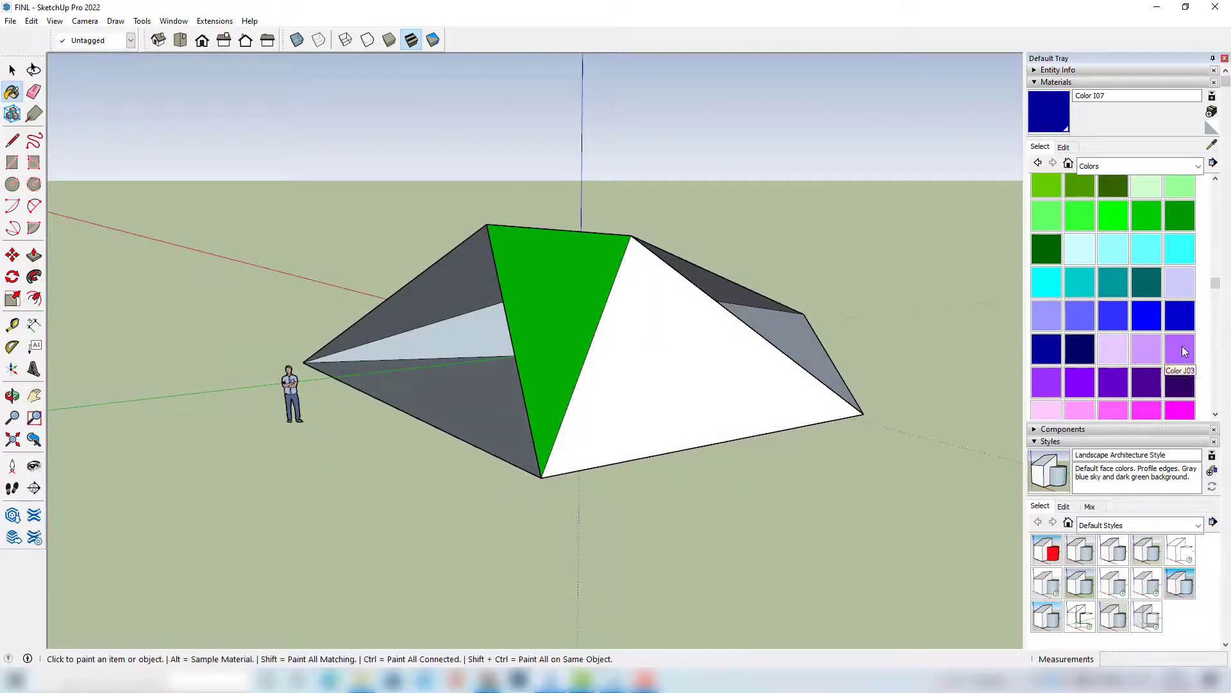
pyautogui.click(1180, 349)
pyautogui.click(678, 345)
pyautogui.moveTo(726, 362)
pyautogui.mouseDown(button='middle')
pyautogui.moveTo(734, 379)
pyautogui.moveTo(579, 329)
pyautogui.moveTo(419, 313)
pyautogui.mouseUp(button='middle')
pyautogui.scroll(-3, 1113, 288)
pyautogui.click(1114, 328)
pyautogui.click(827, 376)
# Step: Paint the white triangular face below the red one yellow with Color E05 and the large base face cyan with Color H04
pyautogui.moveTo(827, 376)
pyautogui.mouseDown(button='middle')
pyautogui.moveTo(524, 372)
pyautogui.moveTo(520, 345)
pyautogui.moveTo(225, 271)
pyautogui.moveTo(641, 282)
pyautogui.mouseUp(button='middle')
pyautogui.scroll(5, 1098, 287)
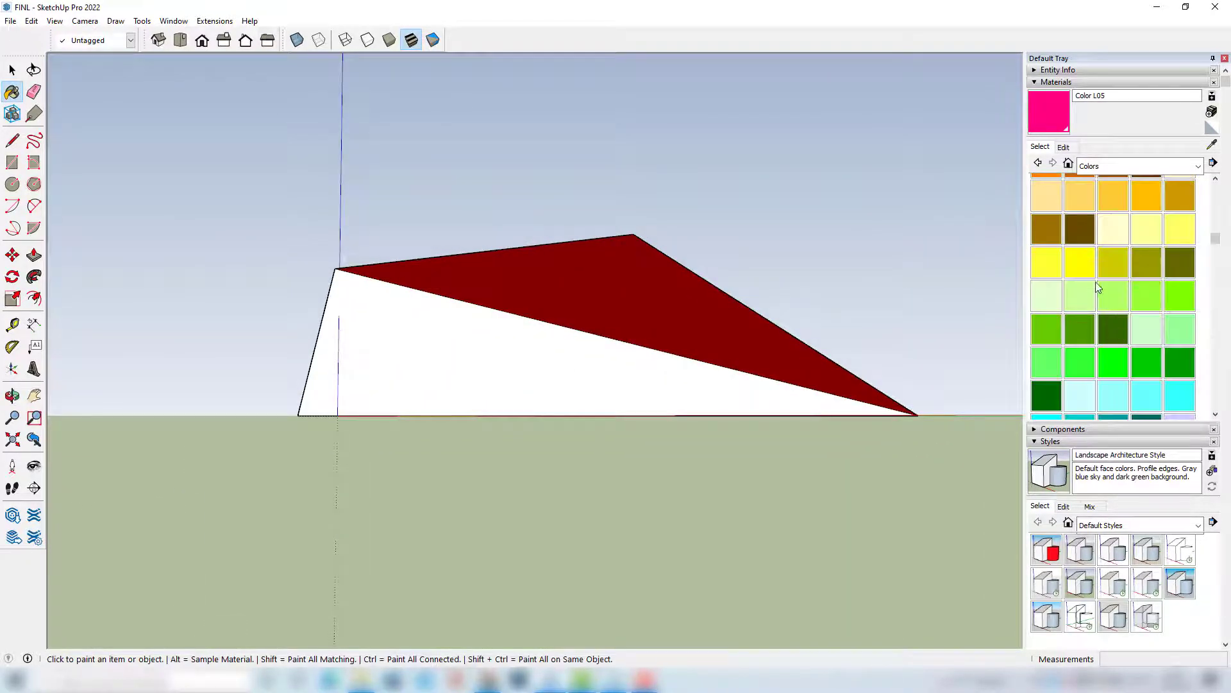
pyautogui.click(1080, 262)
pyautogui.click(535, 358)
pyautogui.moveTo(607, 417); pyautogui.dragTo(512, 267, button='middle')
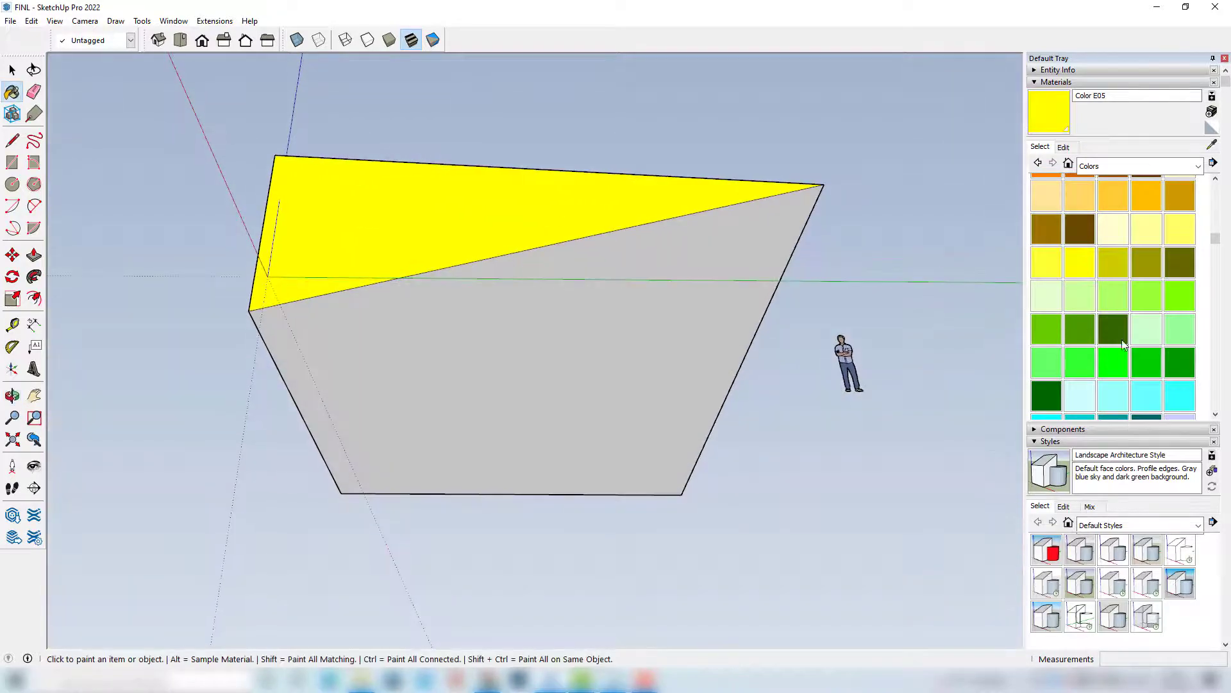
pyautogui.scroll(-2, 1127, 347)
pyautogui.click(1186, 321)
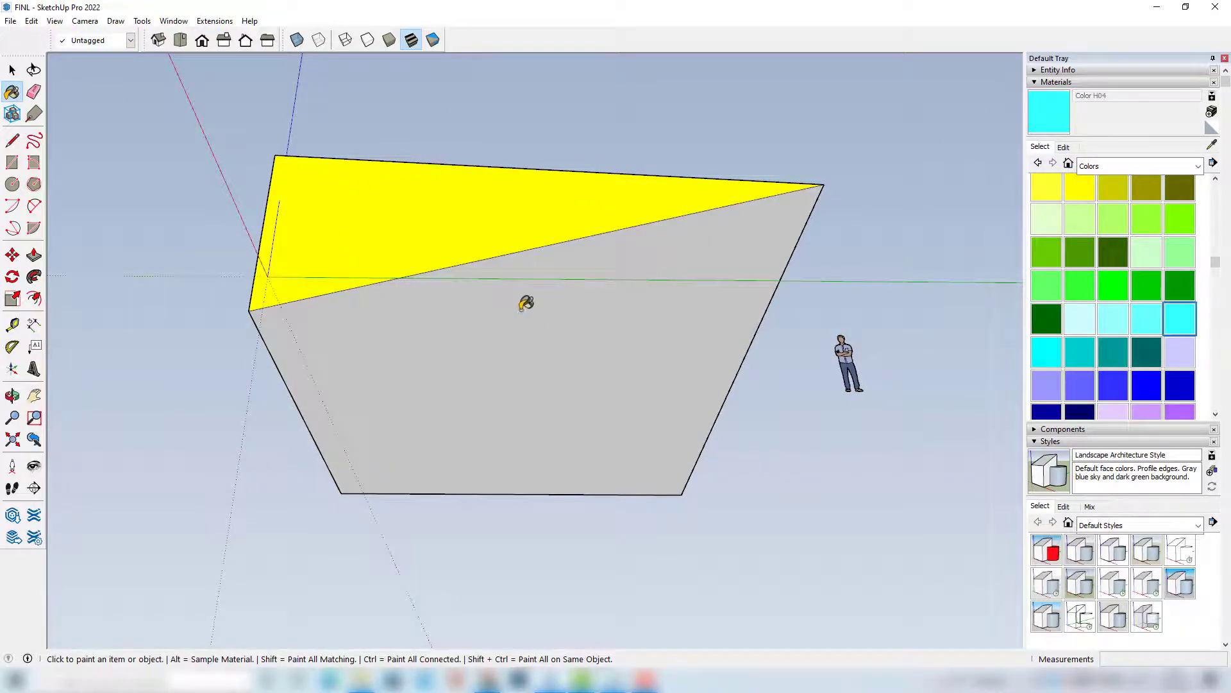
pyautogui.click(522, 298)
# Step: Select the whole coloured structure and run Unwrap and Flatten on its faces
pyautogui.moveTo(407, 310)
pyautogui.mouseDown(button='middle')
pyautogui.moveTo(681, 431)
pyautogui.moveTo(420, 355)
pyautogui.moveTo(445, 402)
pyautogui.moveTo(344, 387)
pyautogui.moveTo(709, 417)
pyautogui.moveTo(726, 440)
pyautogui.moveTo(657, 379)
pyautogui.moveTo(417, 243)
pyautogui.moveTo(358, 245)
pyautogui.moveTo(436, 263)
pyautogui.mouseUp(button='middle')
pyautogui.press('space')
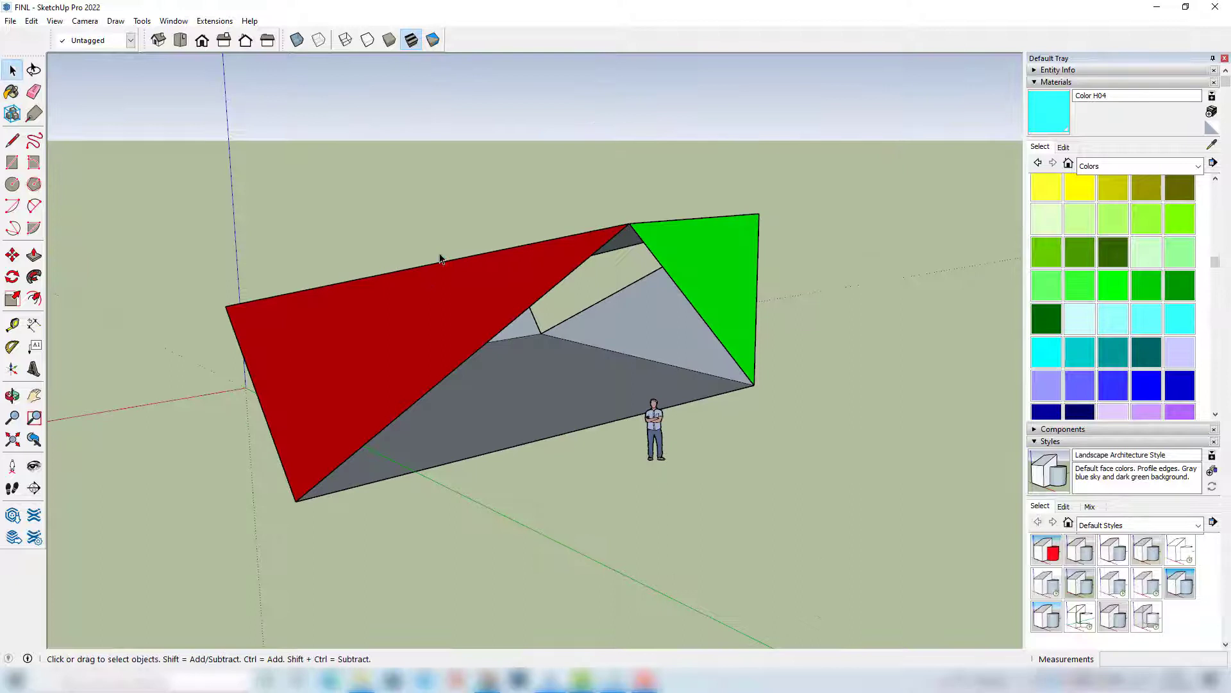
pyautogui.tripleClick(432, 309)
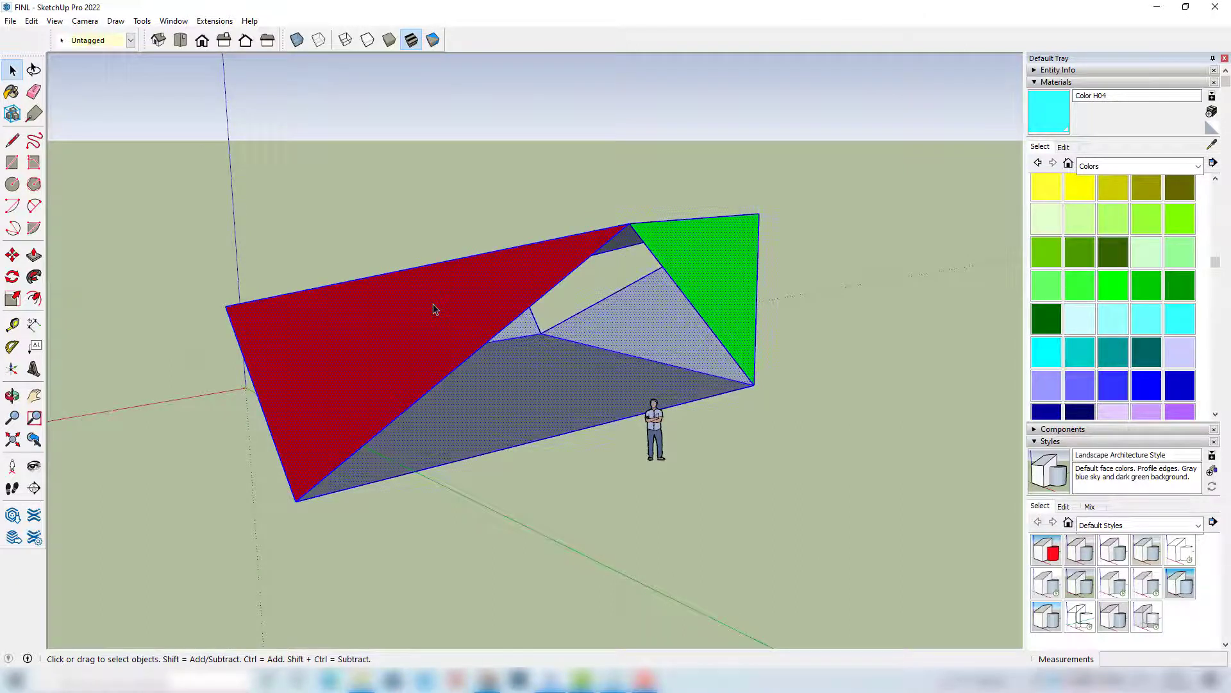
pyautogui.rightClick(488, 293)
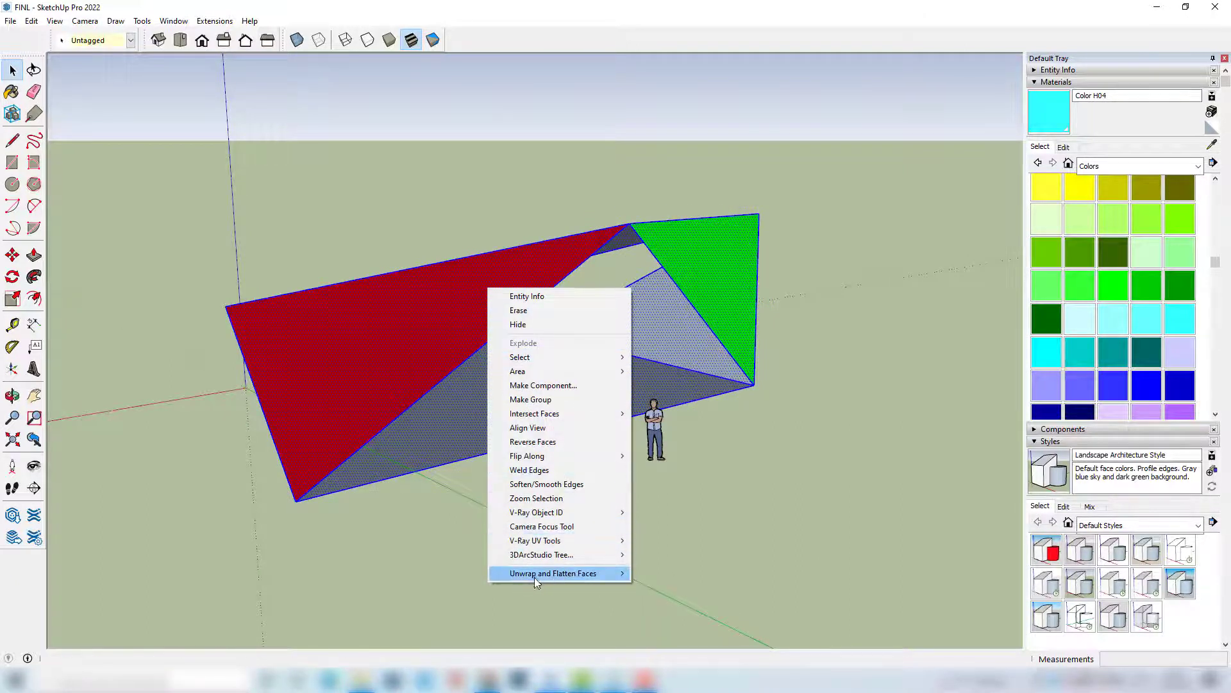
pyautogui.moveTo(538, 576)
pyautogui.click(667, 573)
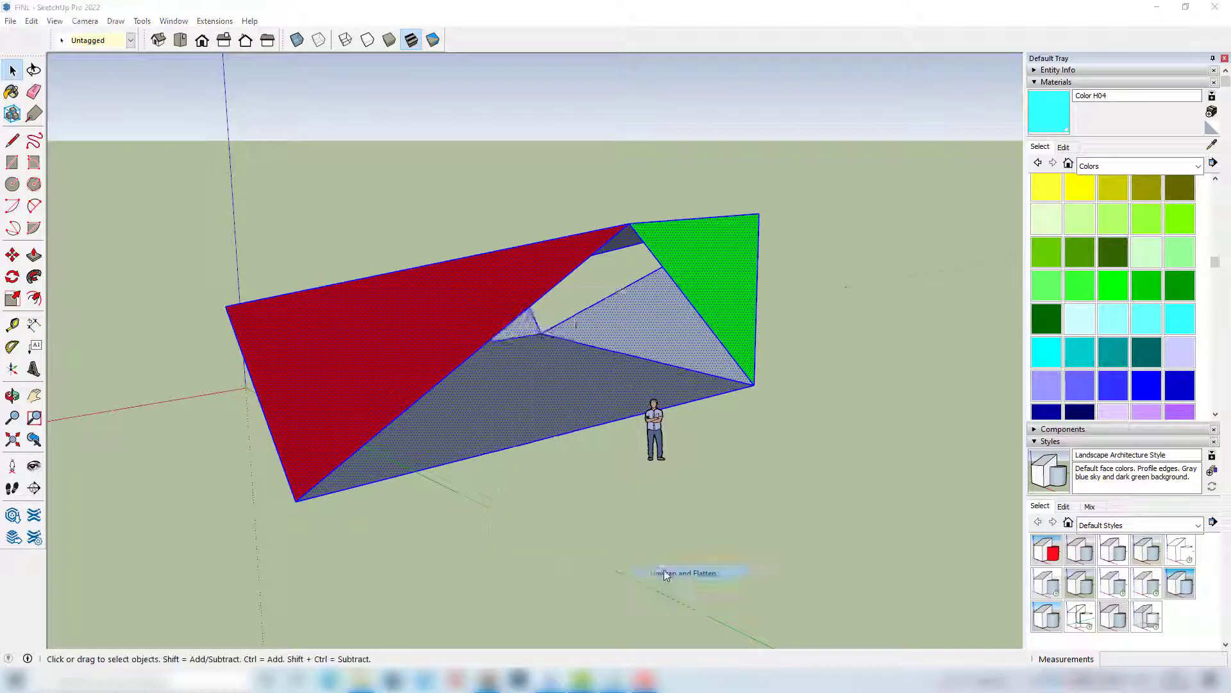
pyautogui.click(712, 368)
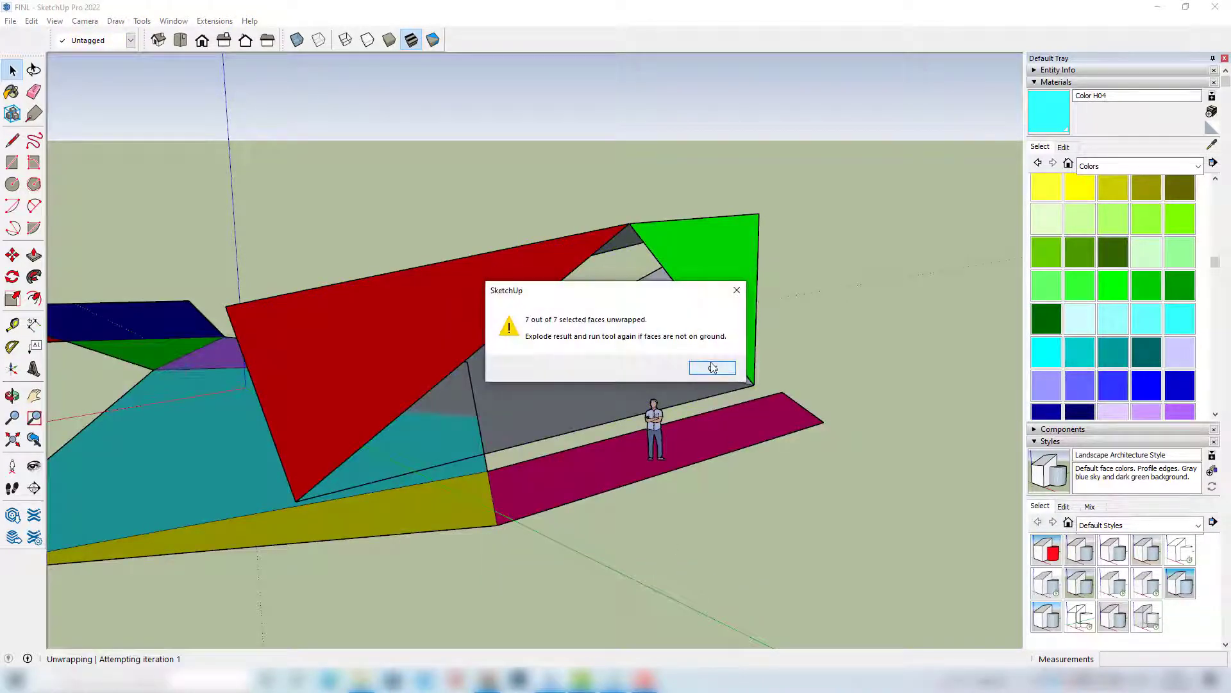
pyautogui.click(712, 368)
# Step: Move the coloured net about 23 m out from under the structure onto open ground beside it, leaving nothing selected
pyautogui.scroll(-6, 581, 308)
pyautogui.click(465, 343)
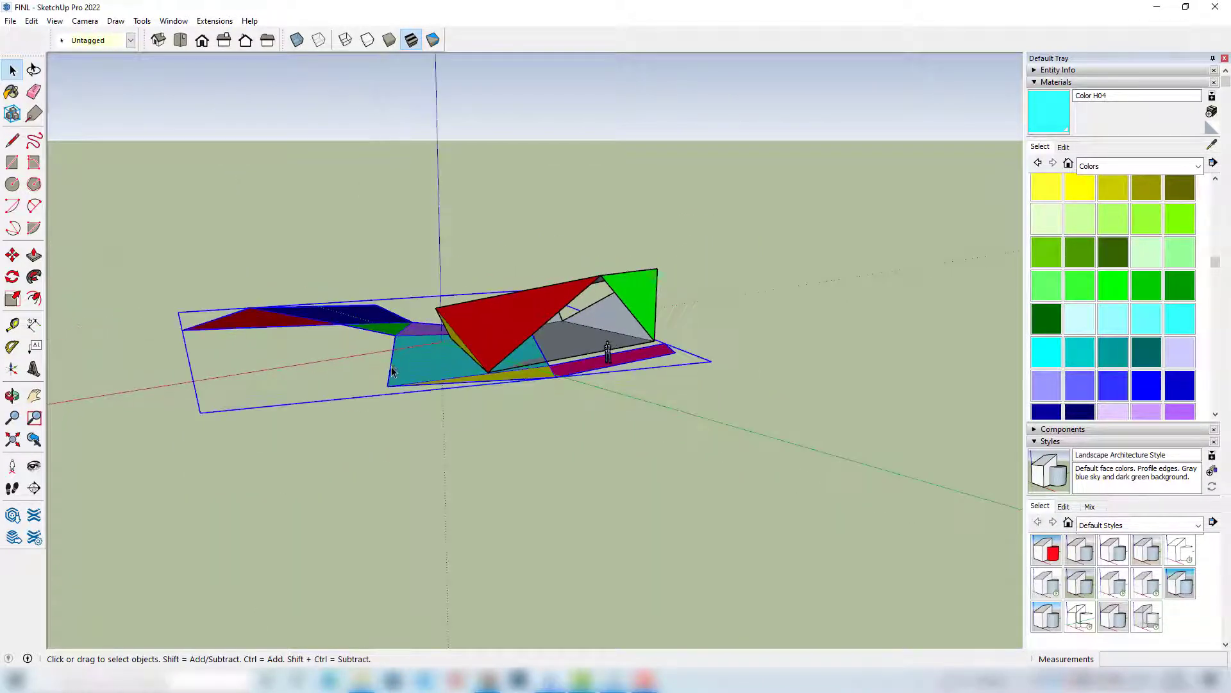
pyautogui.moveTo(465, 343); pyautogui.dragTo(404, 470, button='middle')
pyautogui.click(12, 255)
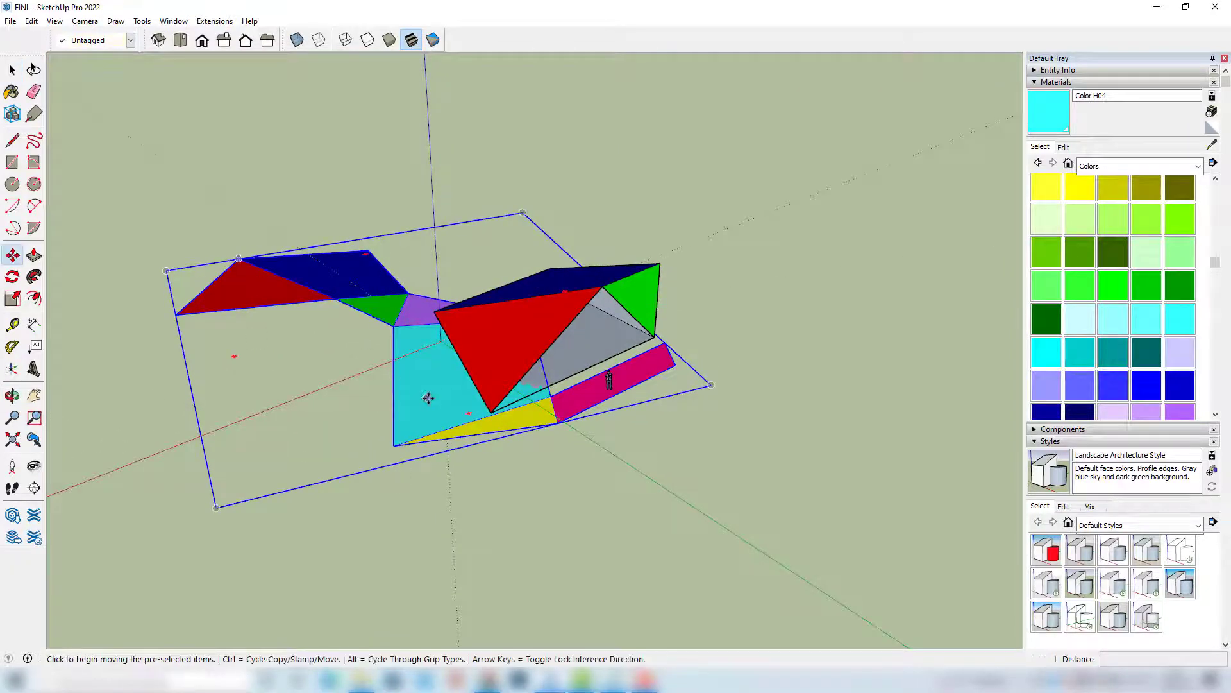
pyautogui.click(427, 402)
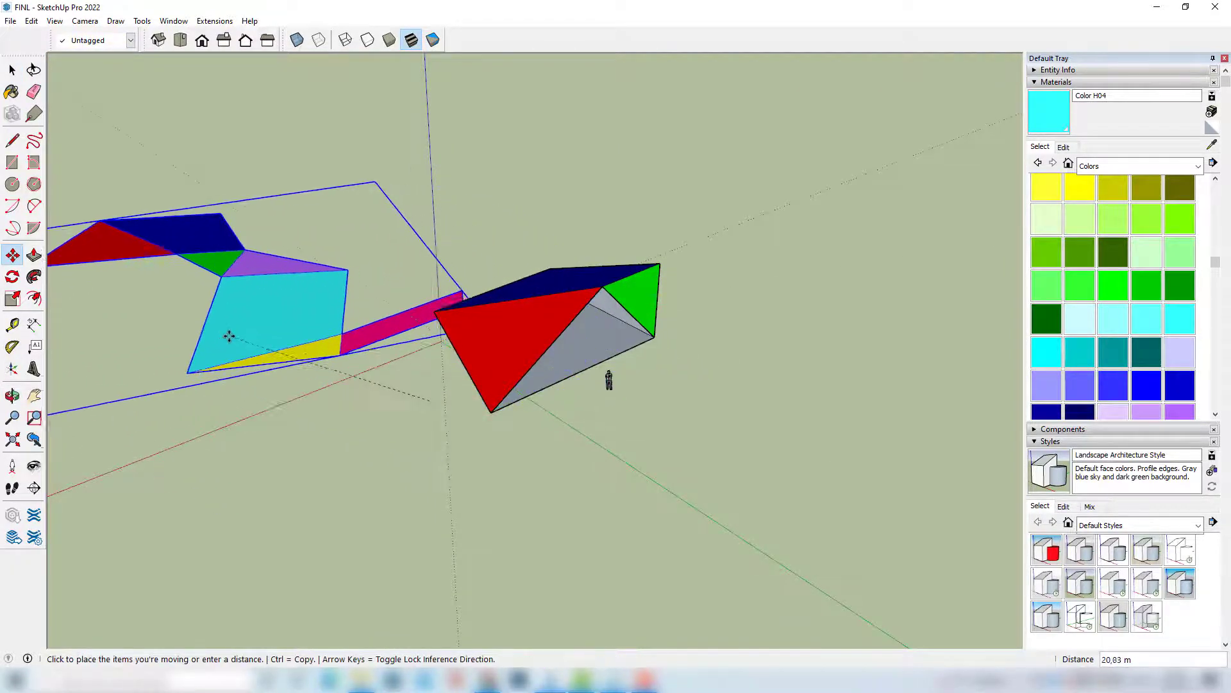
pyautogui.click(198, 367)
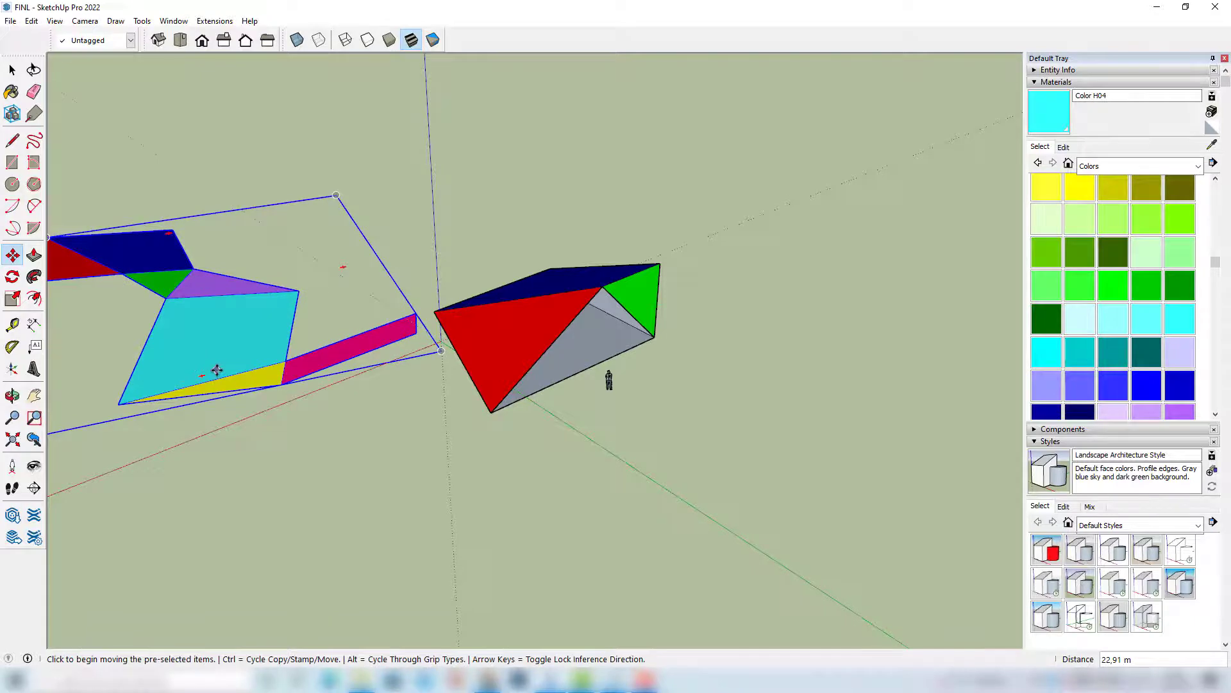
pyautogui.moveTo(216, 370); pyautogui.dragTo(385, 426, button='middle')
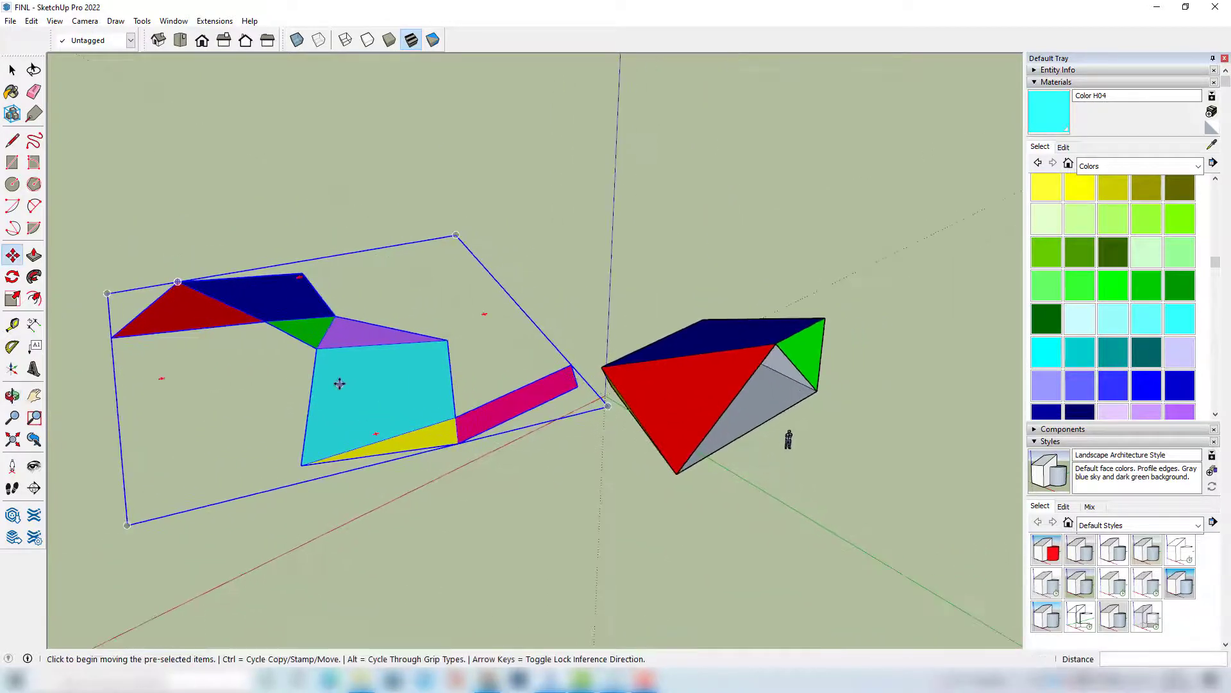
pyautogui.press('space')
pyautogui.click(283, 217)
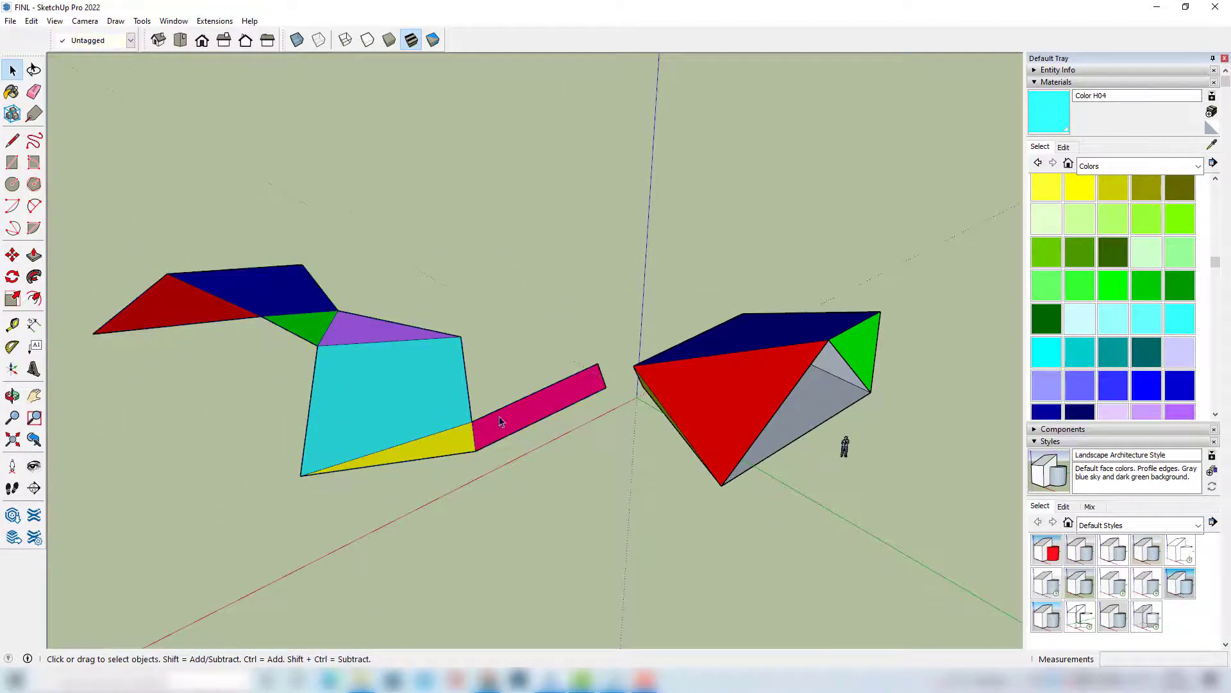
# Step: Examine the flattened net from several sides, matching its coloured faces with those of the structure
pyautogui.moveTo(283, 217); pyautogui.dragTo(233, 344, button='middle')
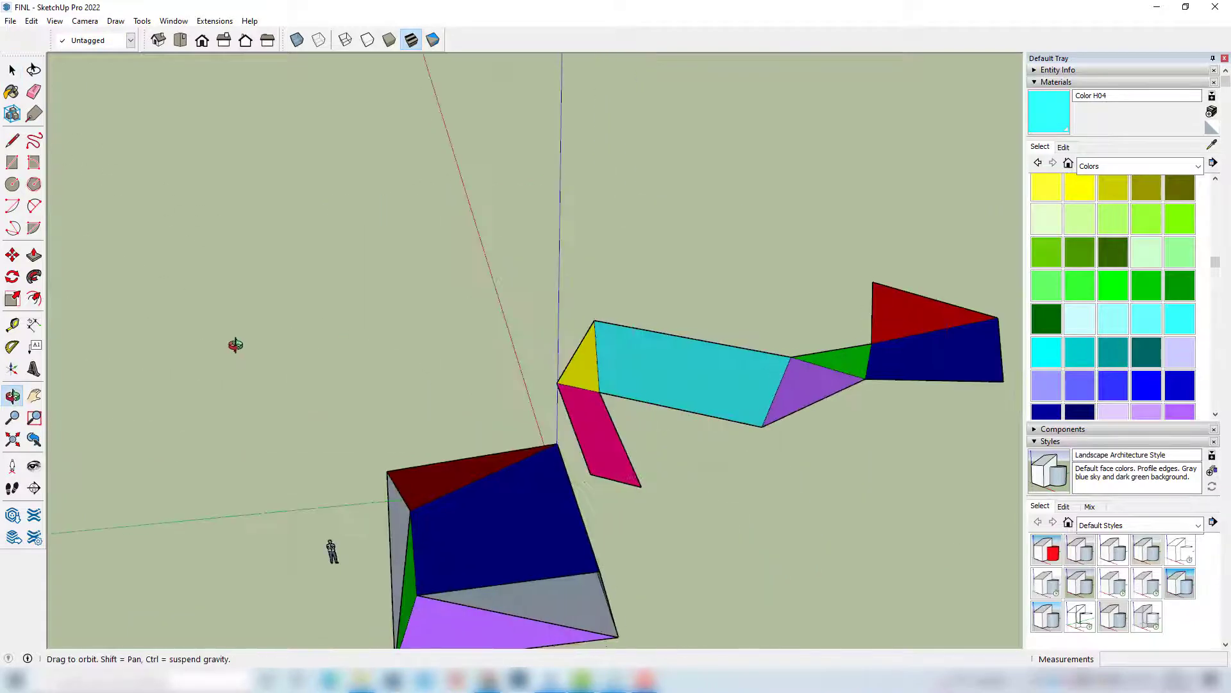
pyautogui.moveTo(609, 396); pyautogui.dragTo(420, 336, button='middle')
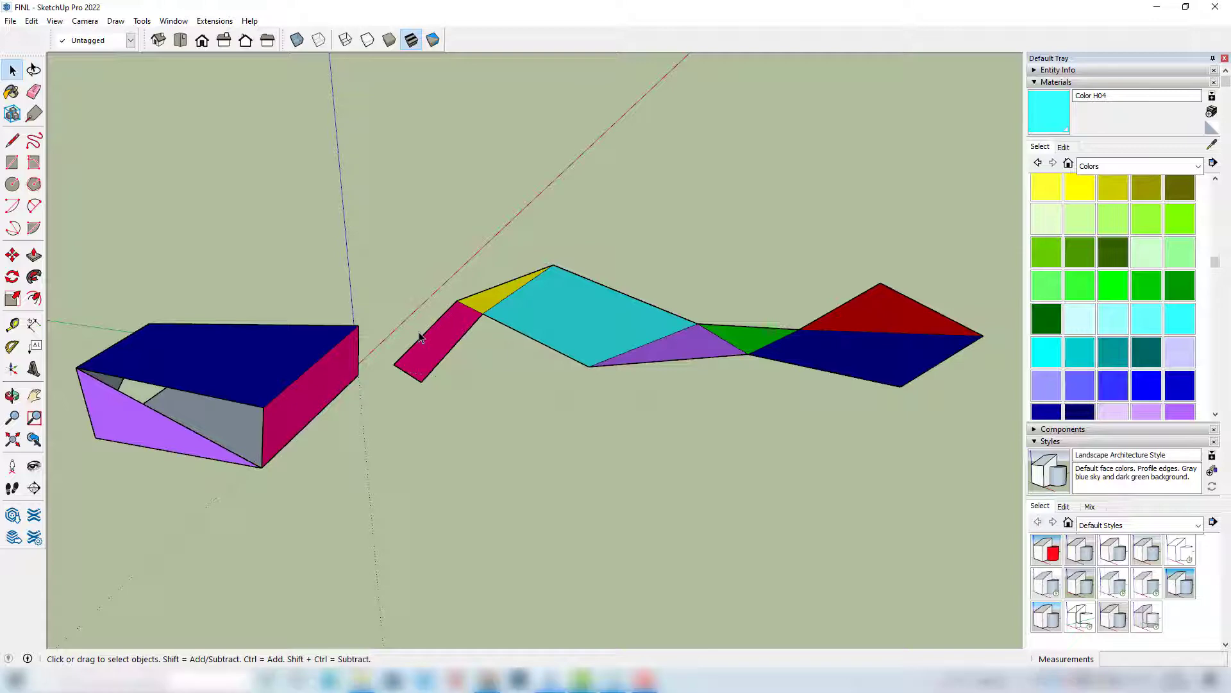
pyautogui.scroll(2, 507, 321)
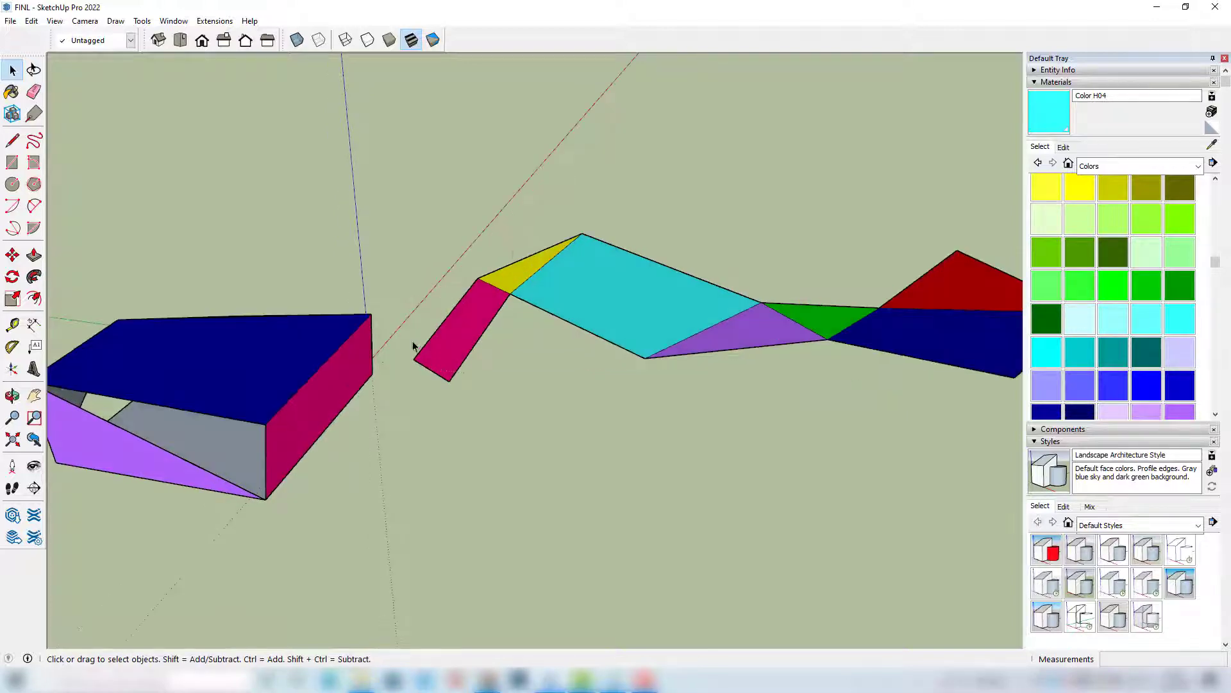
pyautogui.moveTo(413, 347); pyautogui.dragTo(770, 379, button='middle')
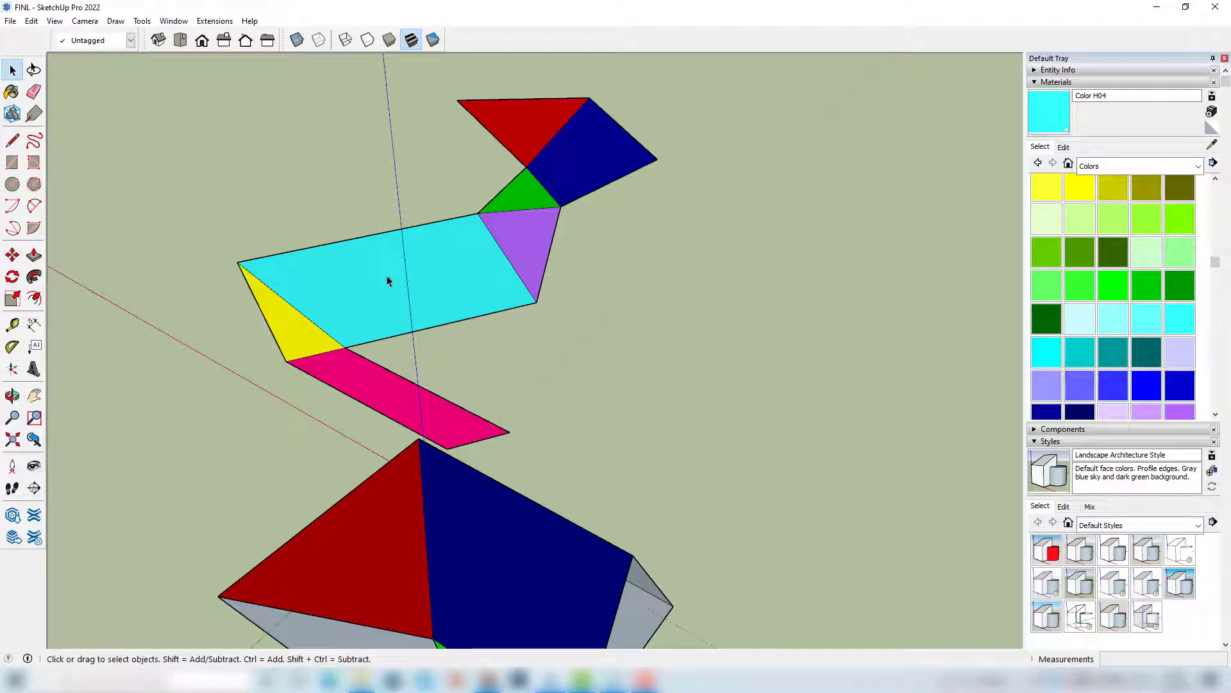
pyautogui.moveTo(487, 417); pyautogui.dragTo(385, 292, button='middle')
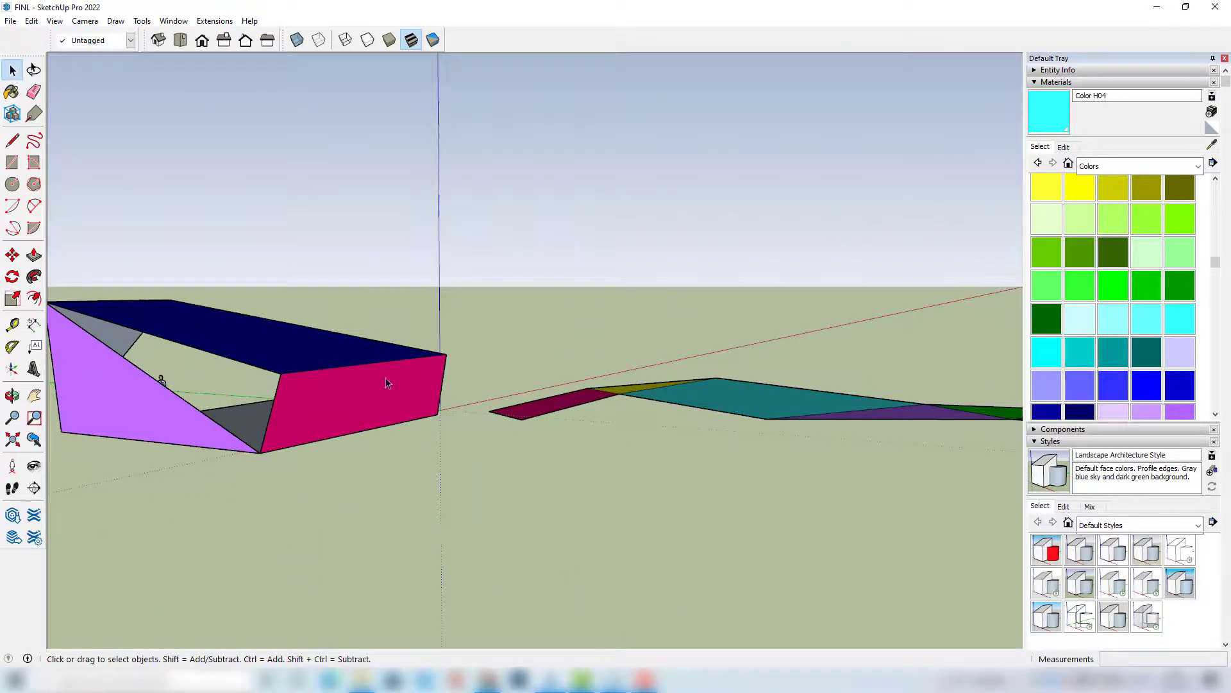
pyautogui.moveTo(444, 377); pyautogui.dragTo(555, 308, button='middle')
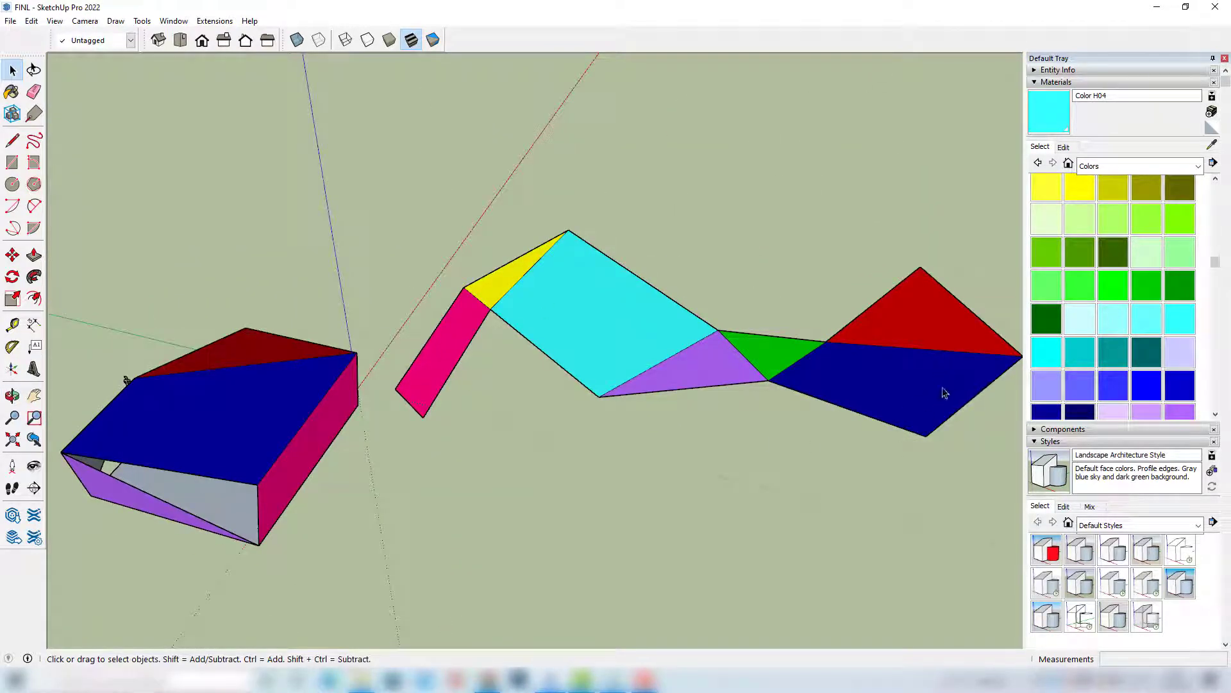
pyautogui.keyDown('shift'); pyautogui.moveTo(940, 393); pyautogui.dragTo(912, 386, button='middle'); pyautogui.keyUp('shift')
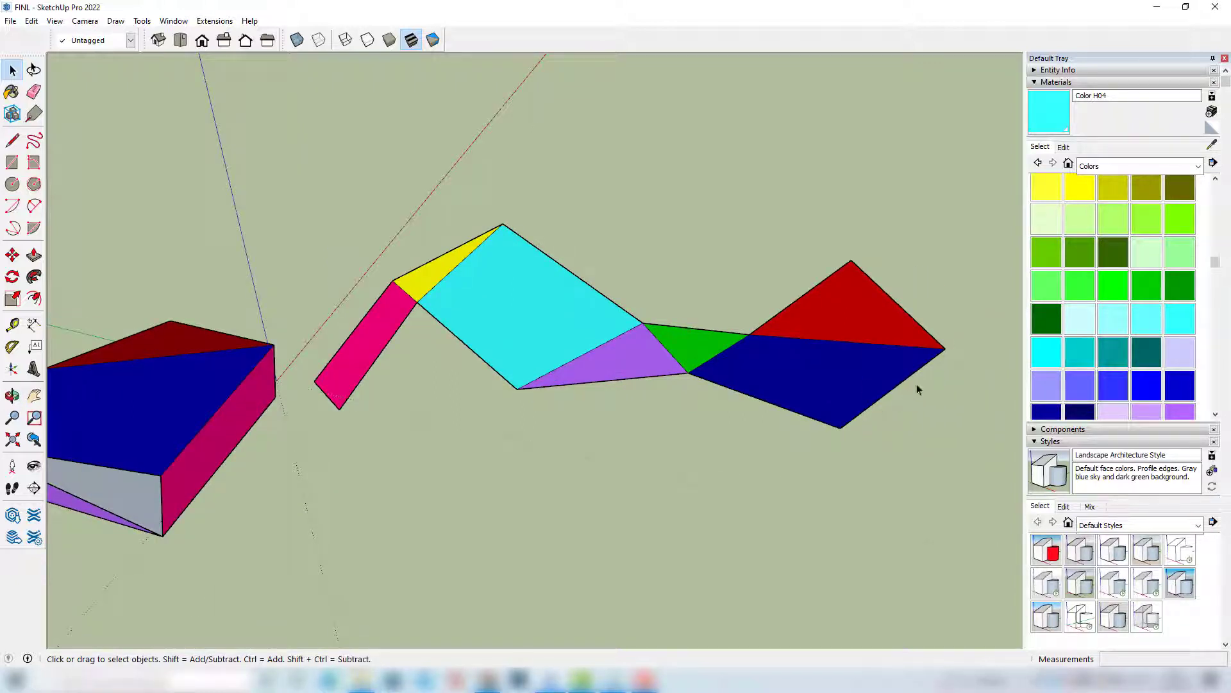
# Step: Place a guide line parallel to the outer edge of the net's dark blue face, offset outward by 1 m
pyautogui.scroll(8, 972, 371)
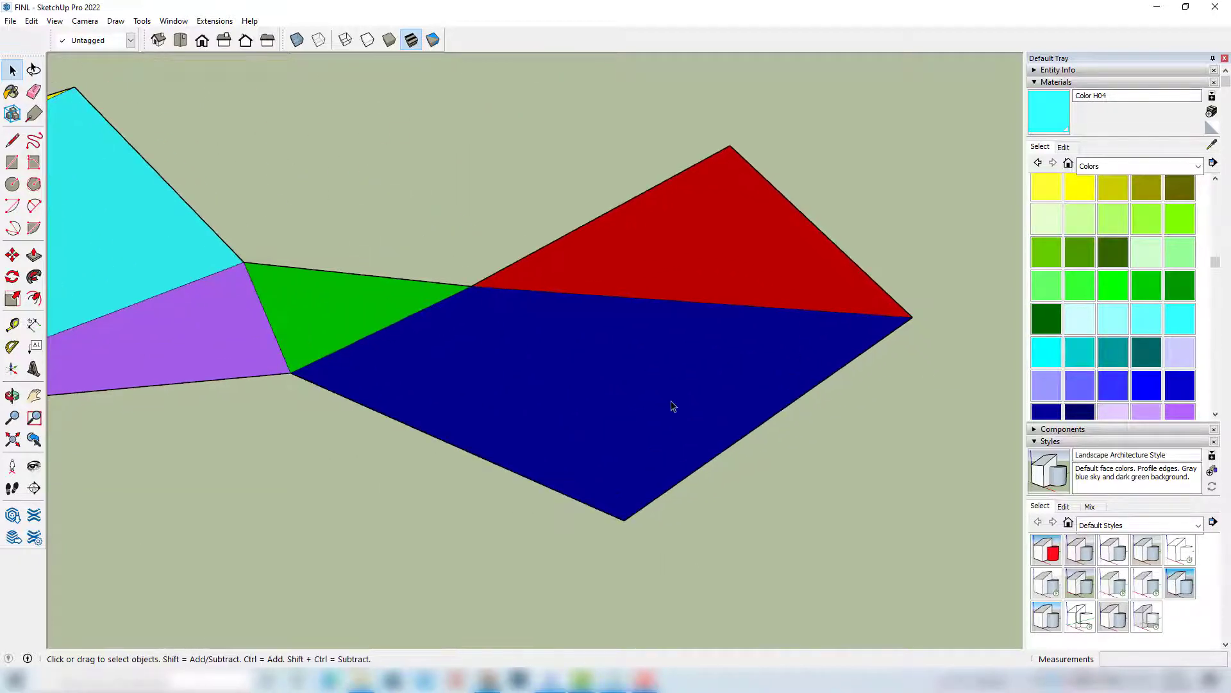
pyautogui.moveTo(671, 404); pyautogui.dragTo(664, 424, button='middle')
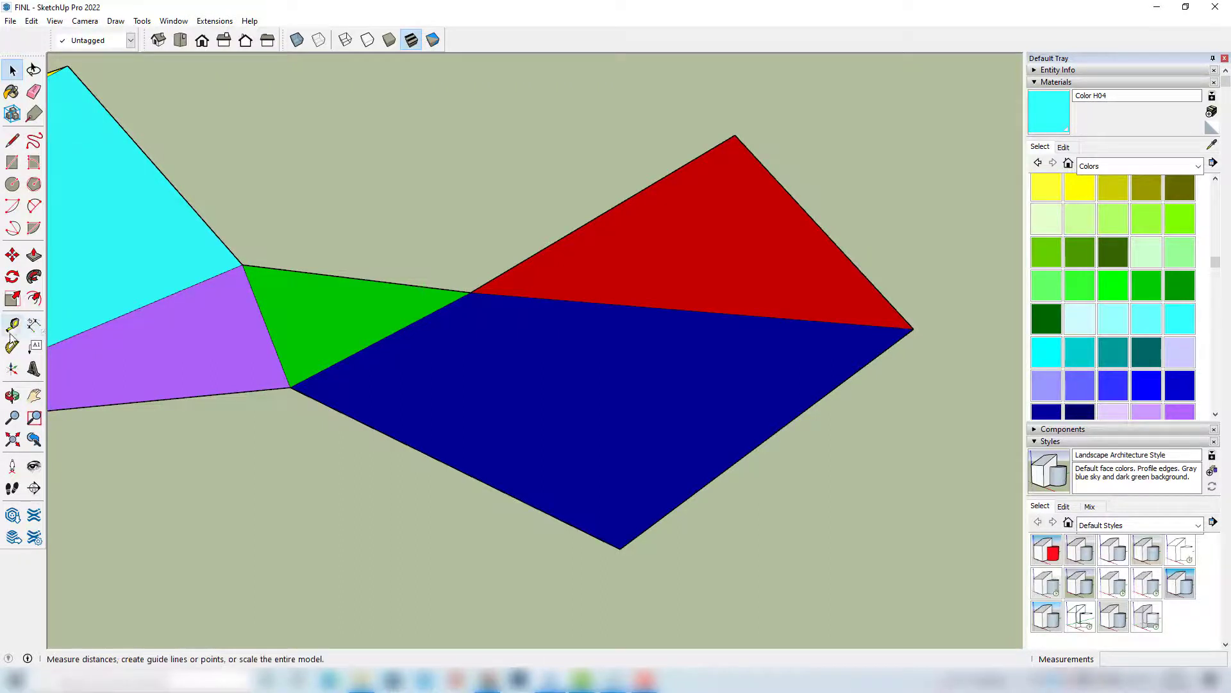
pyautogui.click(11, 325)
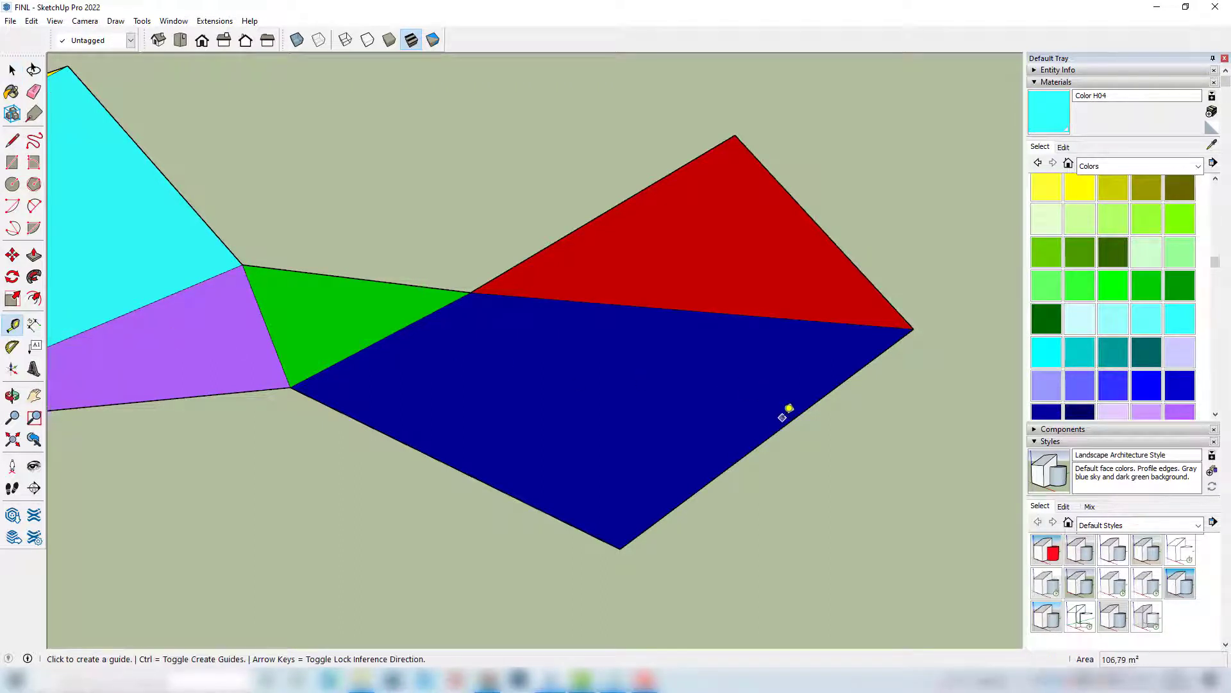
pyautogui.click(783, 426)
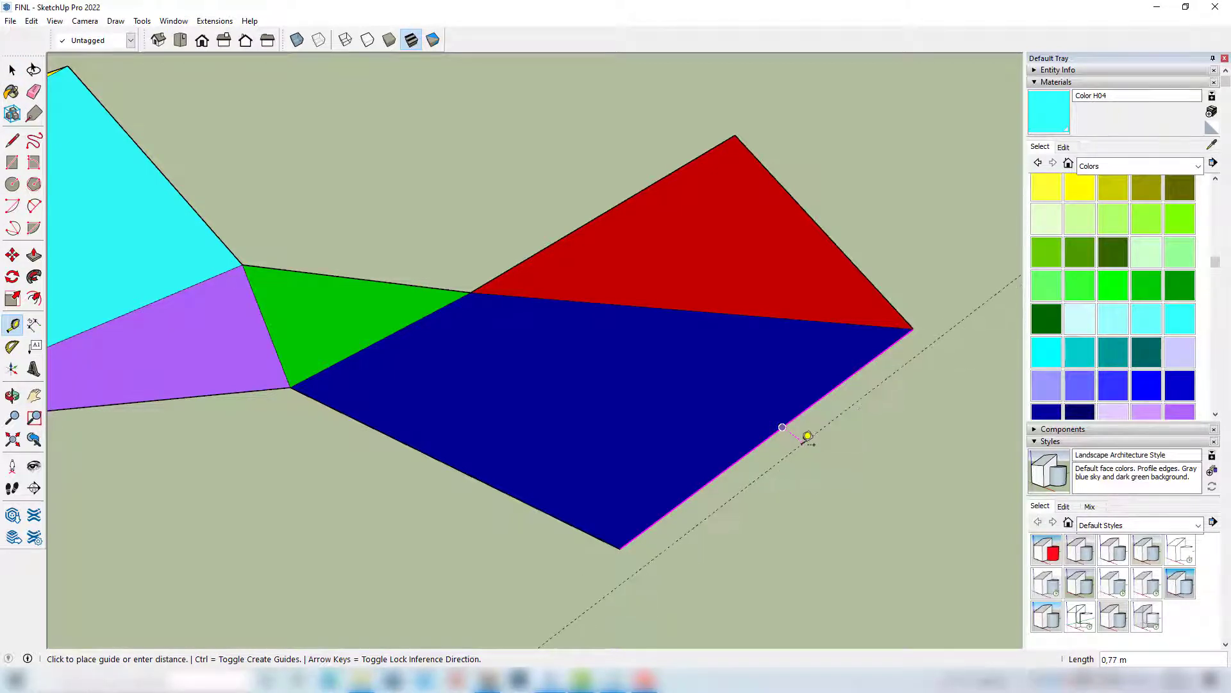
pyautogui.scroll(1, 807, 435)
pyautogui.write('1')
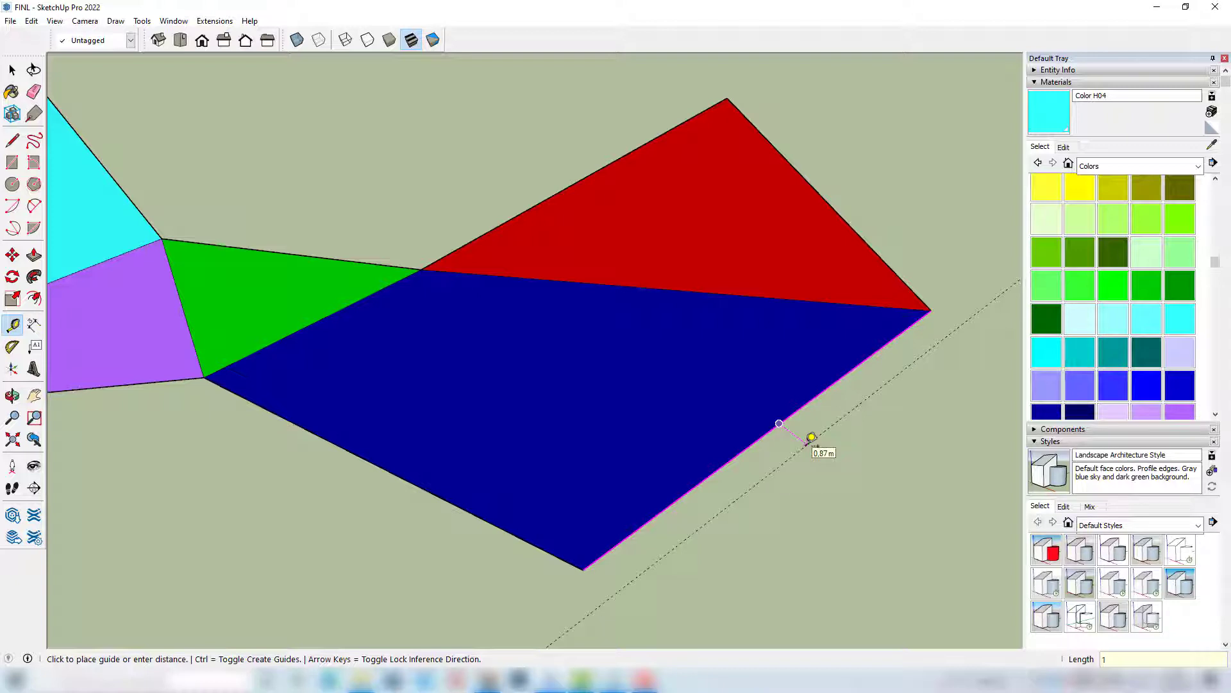
pyautogui.press('Return')
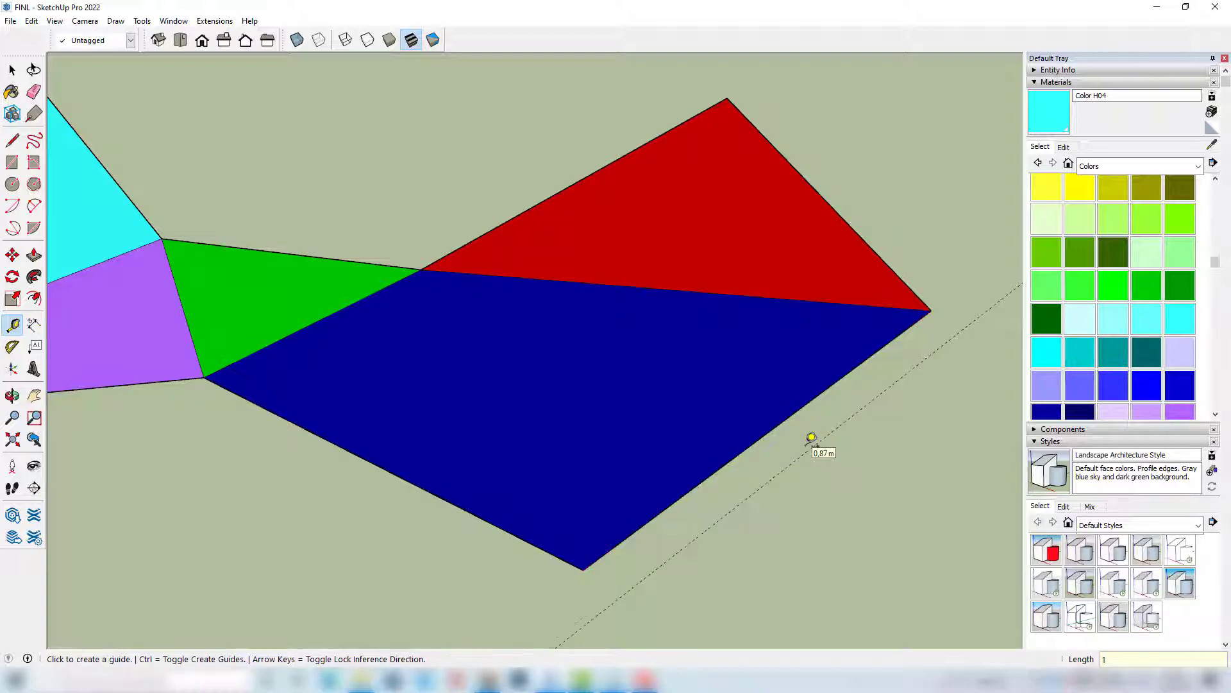
# Step: Draw a tapered glue tab with the Line tool between the dark blue face's outer edge and the guide line
pyautogui.click(12, 141)
pyautogui.click(931, 311)
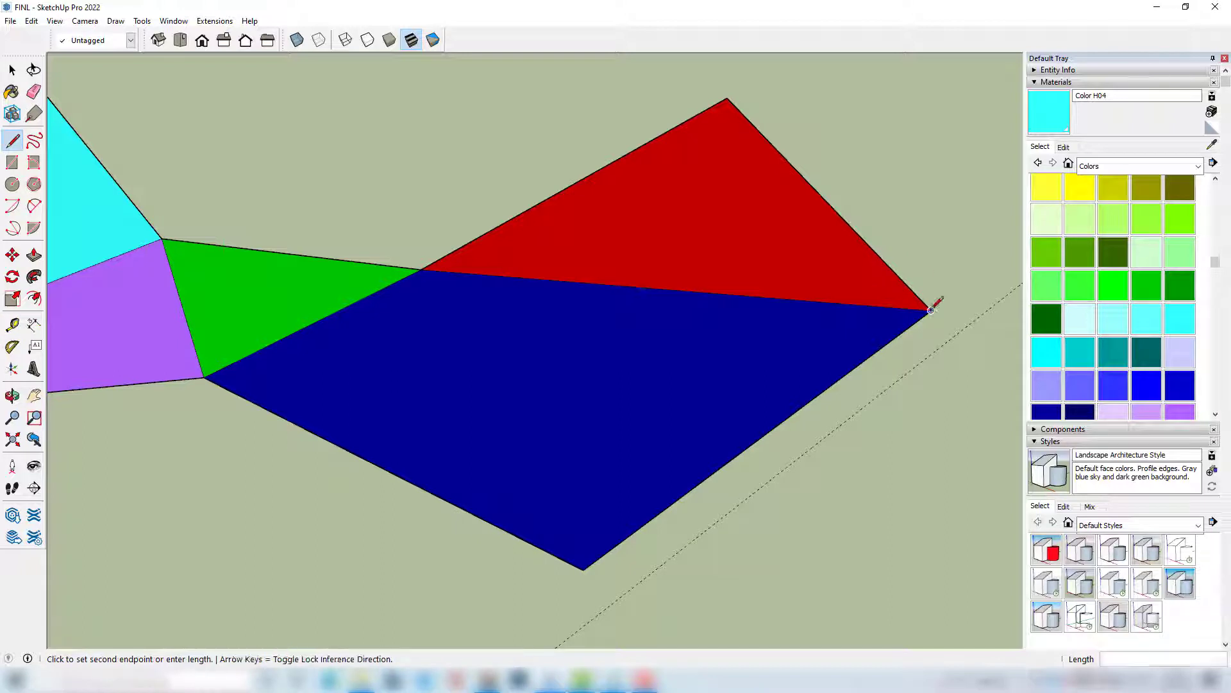
pyautogui.click(928, 356)
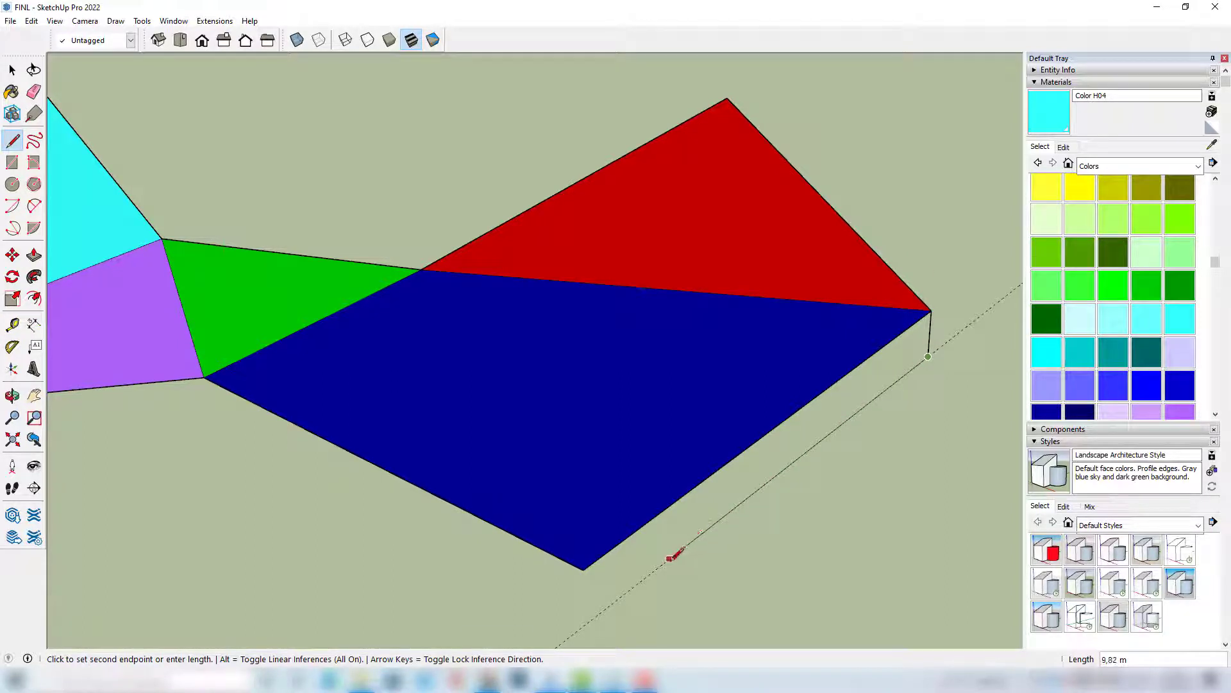
pyautogui.click(654, 570)
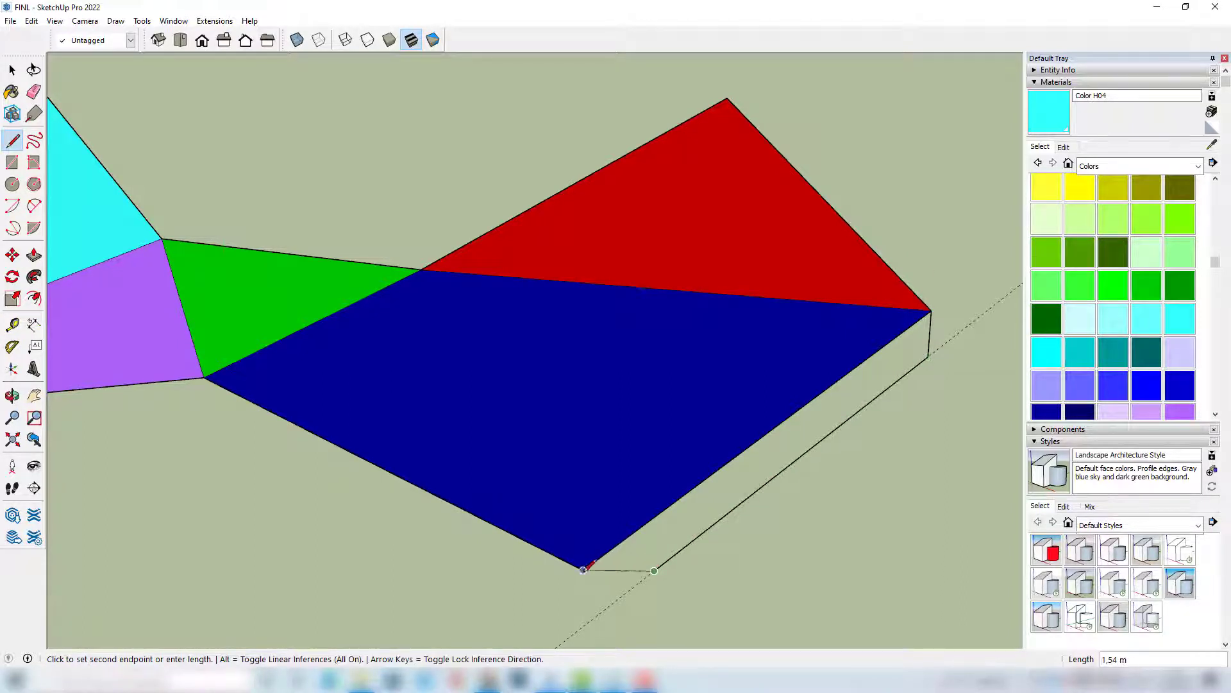
pyautogui.click(583, 570)
pyautogui.scroll(-4, 709, 367)
pyautogui.moveTo(710, 366); pyautogui.dragTo(408, 262, button='middle')
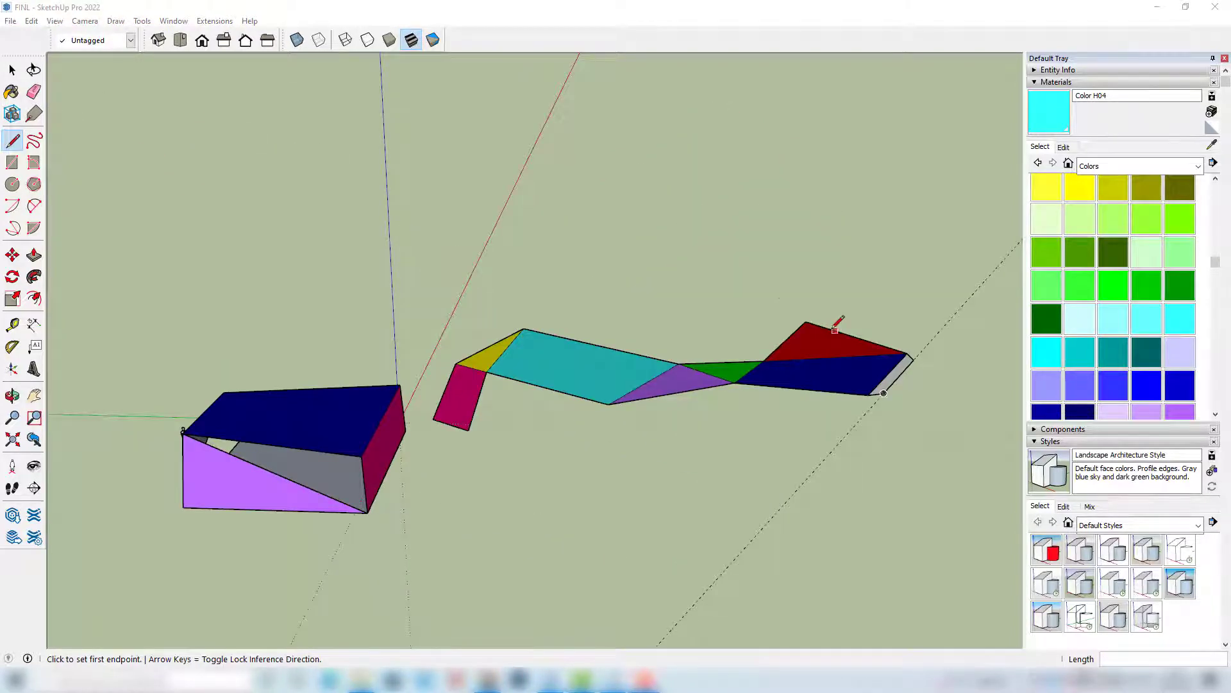
# Step: Place a guide line parallel to the outer edge of the net's yellow face, offset outward by 1 m
pyautogui.scroll(5, 806, 320)
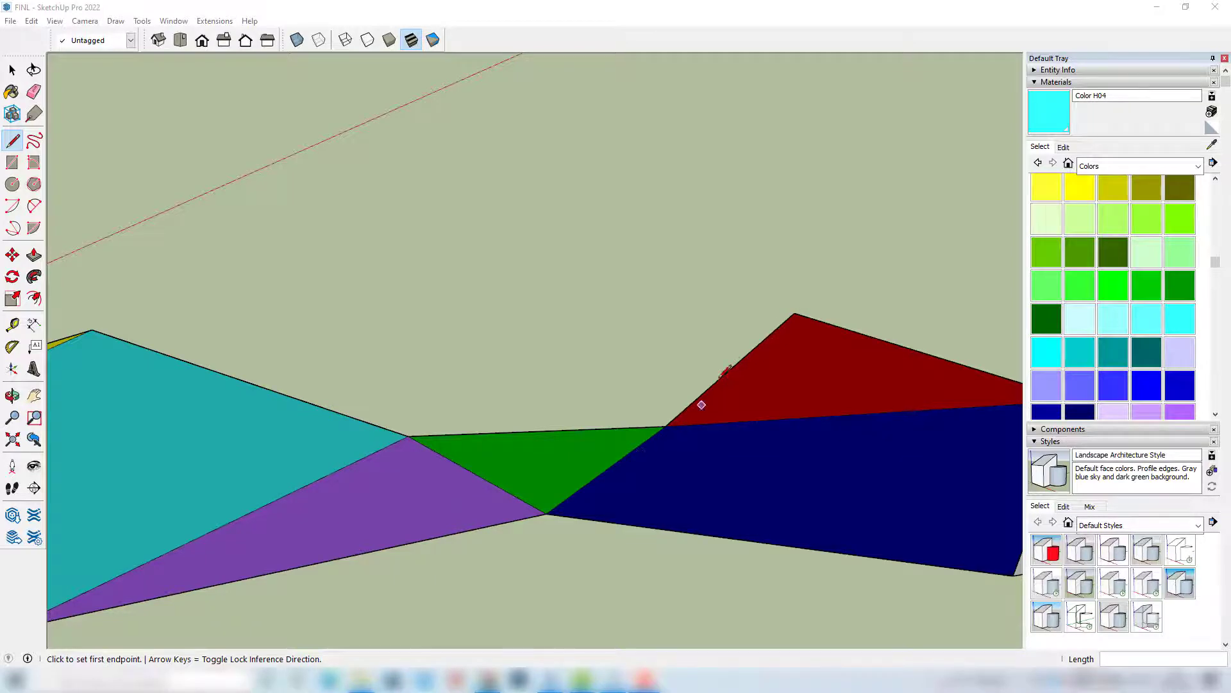
pyautogui.scroll(-5, 721, 376)
pyautogui.moveTo(329, 426); pyautogui.dragTo(956, 448, button='middle')
pyautogui.scroll(3, 673, 413)
pyautogui.moveTo(673, 414); pyautogui.dragTo(667, 457, button='middle')
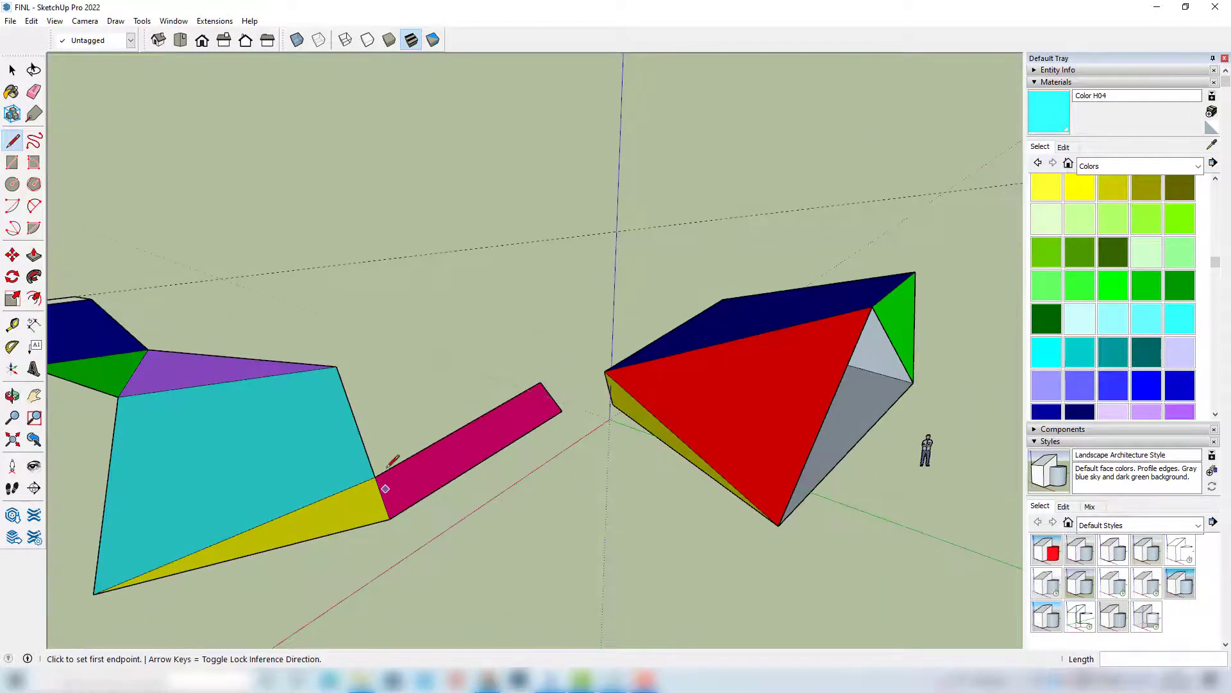
pyautogui.scroll(-2, 369, 494)
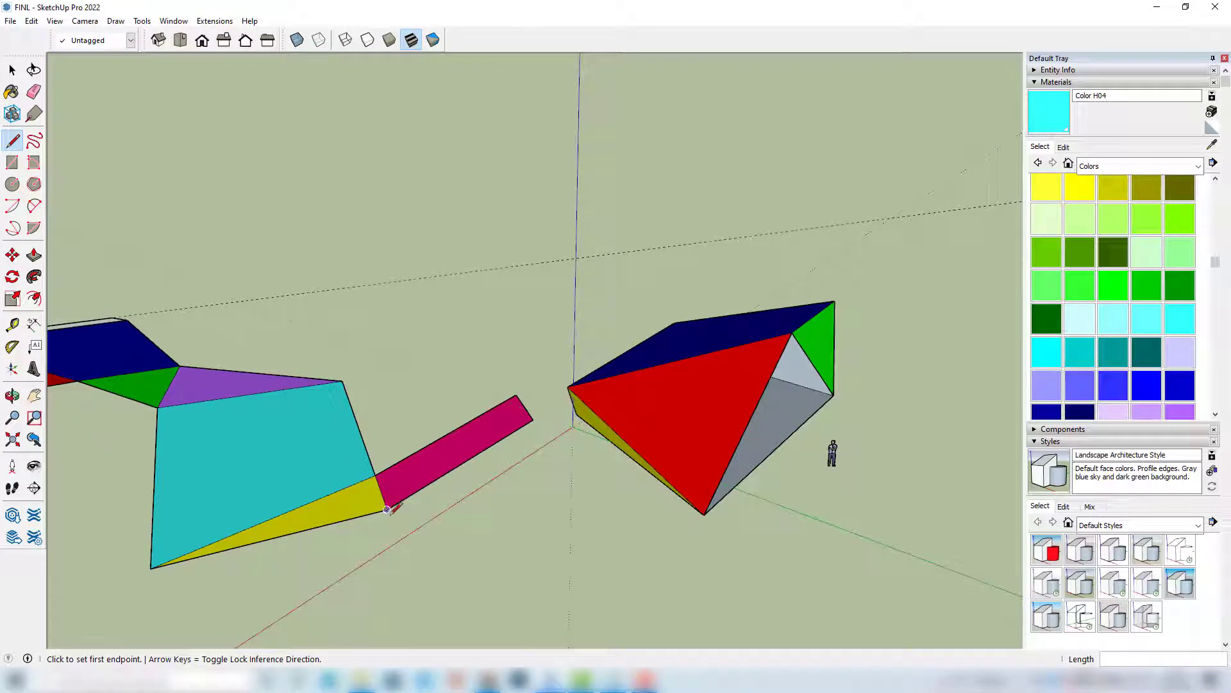
pyautogui.moveTo(351, 502); pyautogui.dragTo(198, 469, button='middle')
pyautogui.scroll(5, 224, 448)
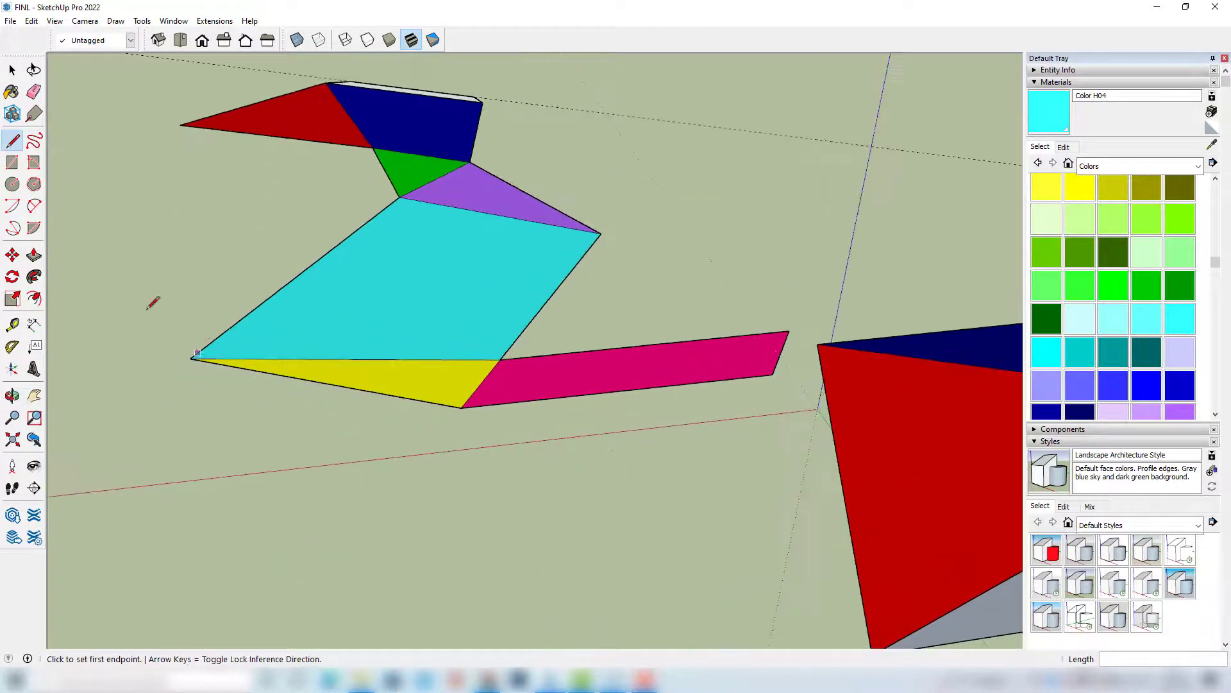
pyautogui.click(13, 325)
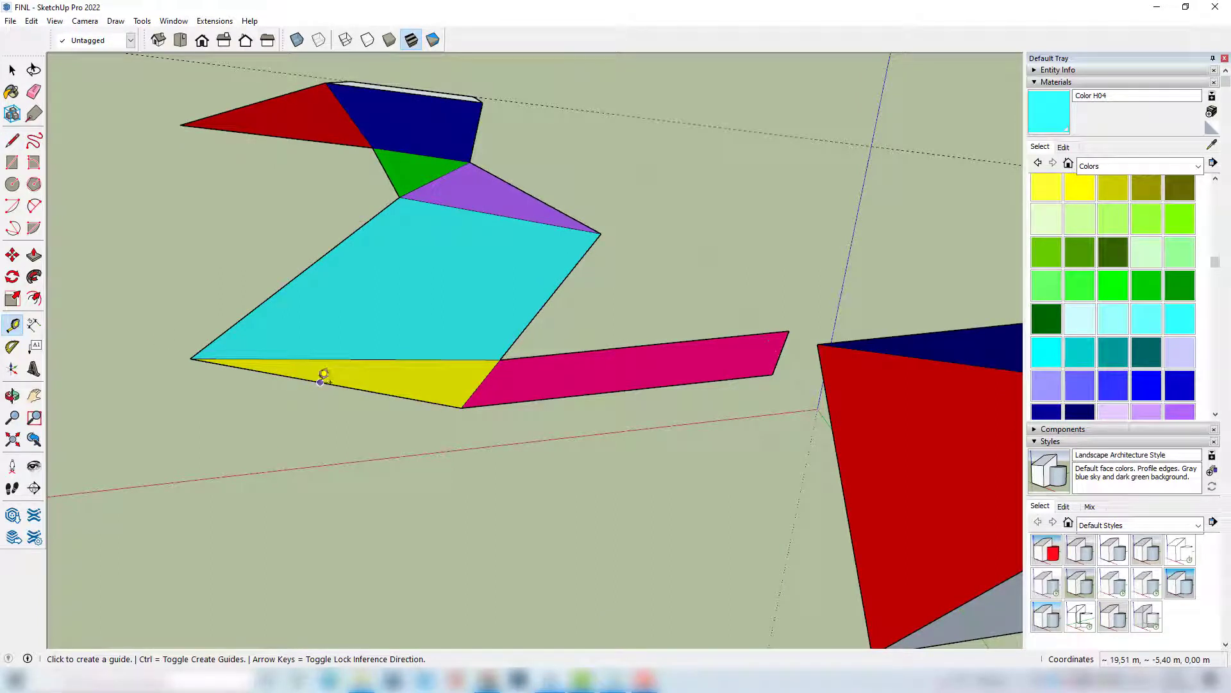
pyautogui.click(322, 382)
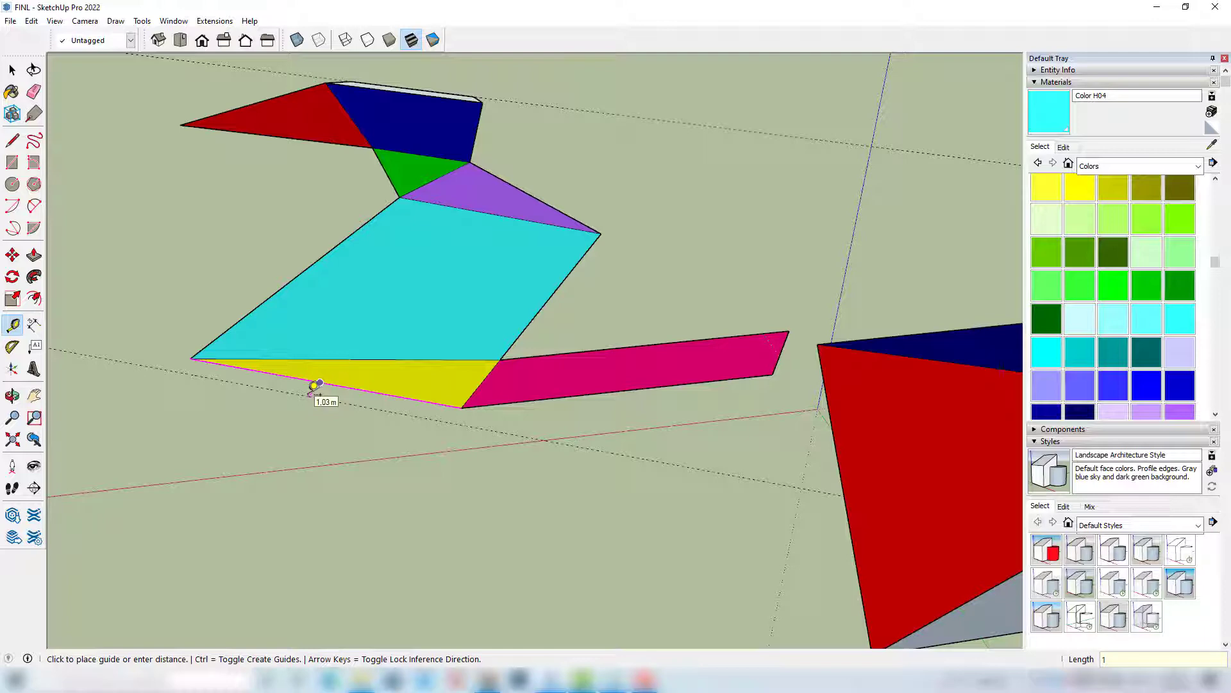
pyautogui.write('1')
pyautogui.press('Return')
# Step: Draw a tapered glue tab with the Line tool between the yellow face's outer edge and its guide line
pyautogui.moveTo(316, 393); pyautogui.dragTo(273, 472, button='middle')
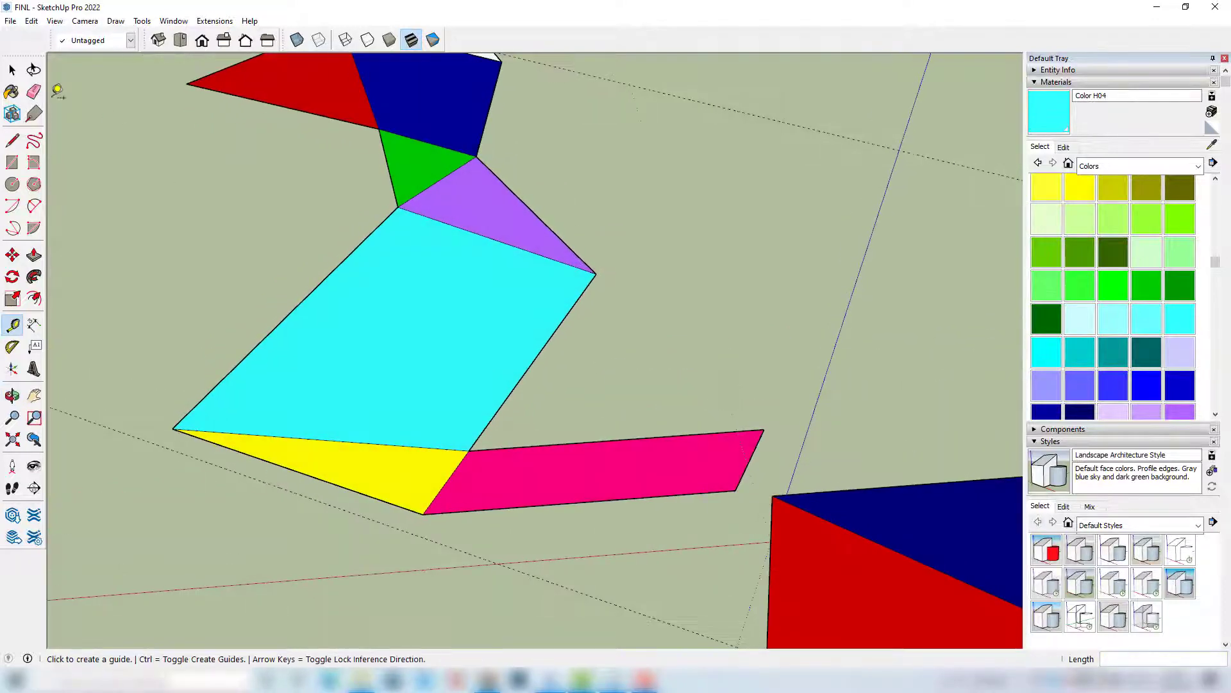
pyautogui.click(13, 141)
pyautogui.click(173, 429)
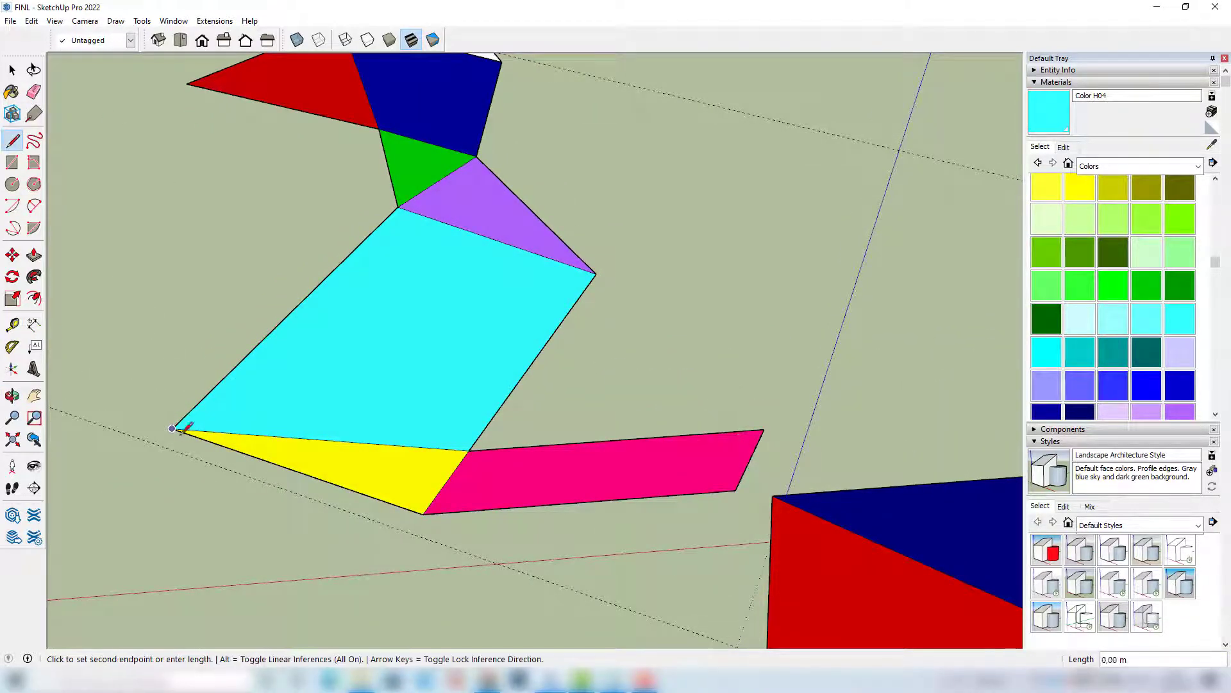
pyautogui.click(187, 455)
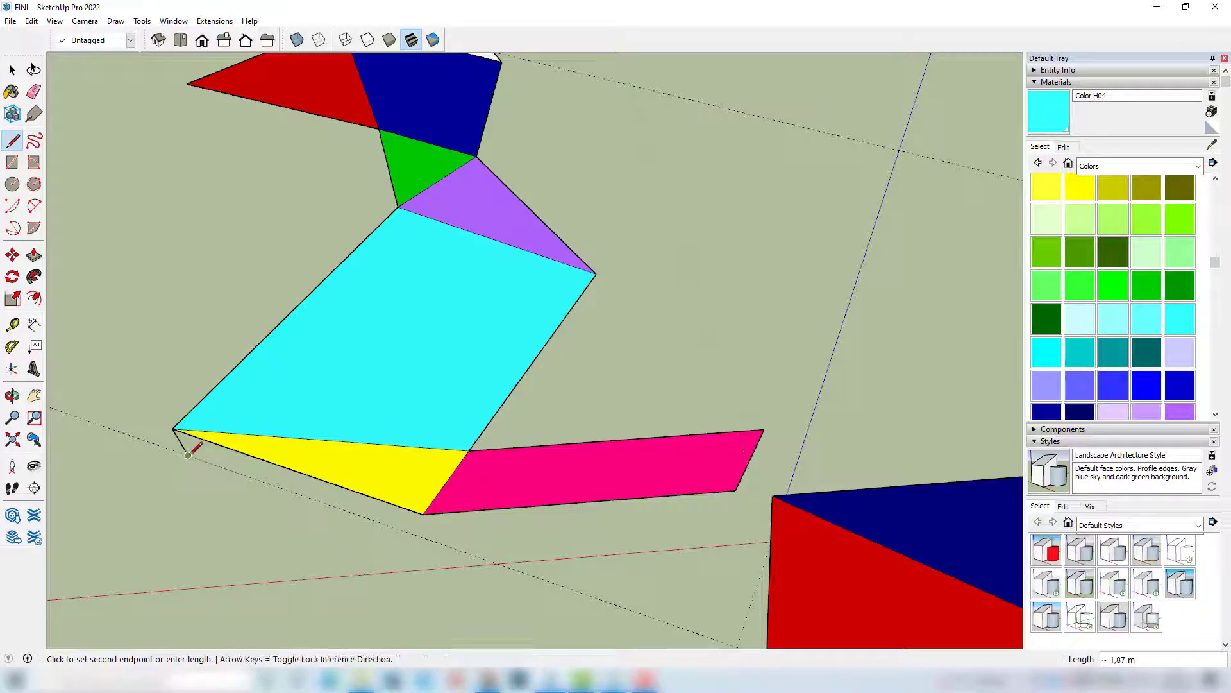
pyautogui.click(393, 526)
pyautogui.click(423, 514)
pyautogui.scroll(-3, 361, 461)
pyautogui.scroll(-2, 360, 461)
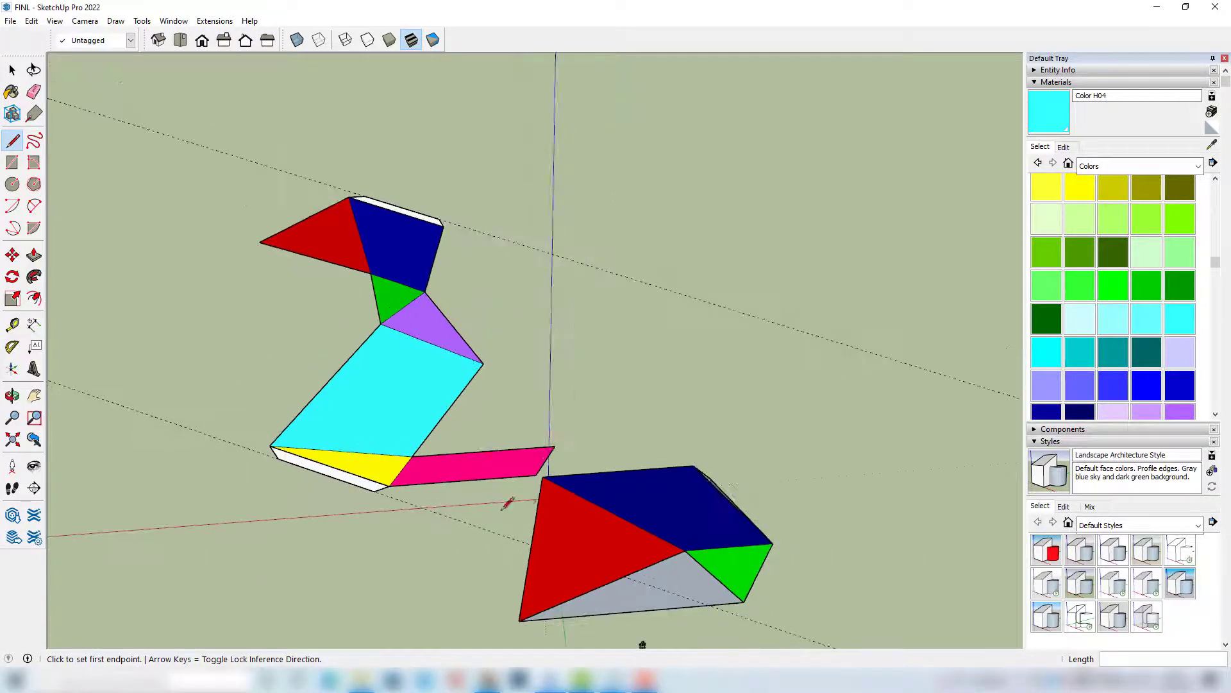
# Step: Examine the net with its two glue tabs beside the structure from several angles, comparing which edges join
pyautogui.keyDown('shift'); pyautogui.moveTo(518, 511); pyautogui.dragTo(729, 321, button='middle'); pyautogui.keyUp('shift')
pyautogui.moveTo(554, 372); pyautogui.dragTo(458, 379, button='middle')
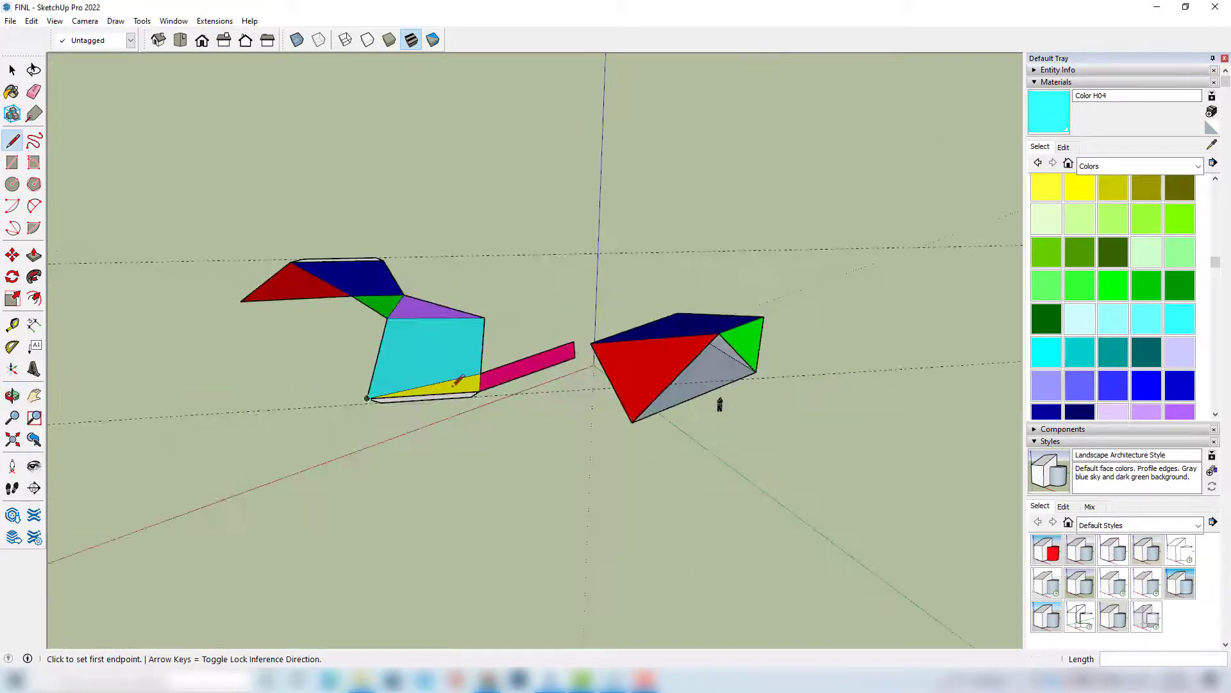
pyautogui.moveTo(695, 357)
pyautogui.mouseDown(button='middle')
pyautogui.moveTo(531, 338)
pyautogui.moveTo(663, 371)
pyautogui.moveTo(718, 404)
pyautogui.mouseUp(button='middle')
pyautogui.scroll(2, 205, 298)
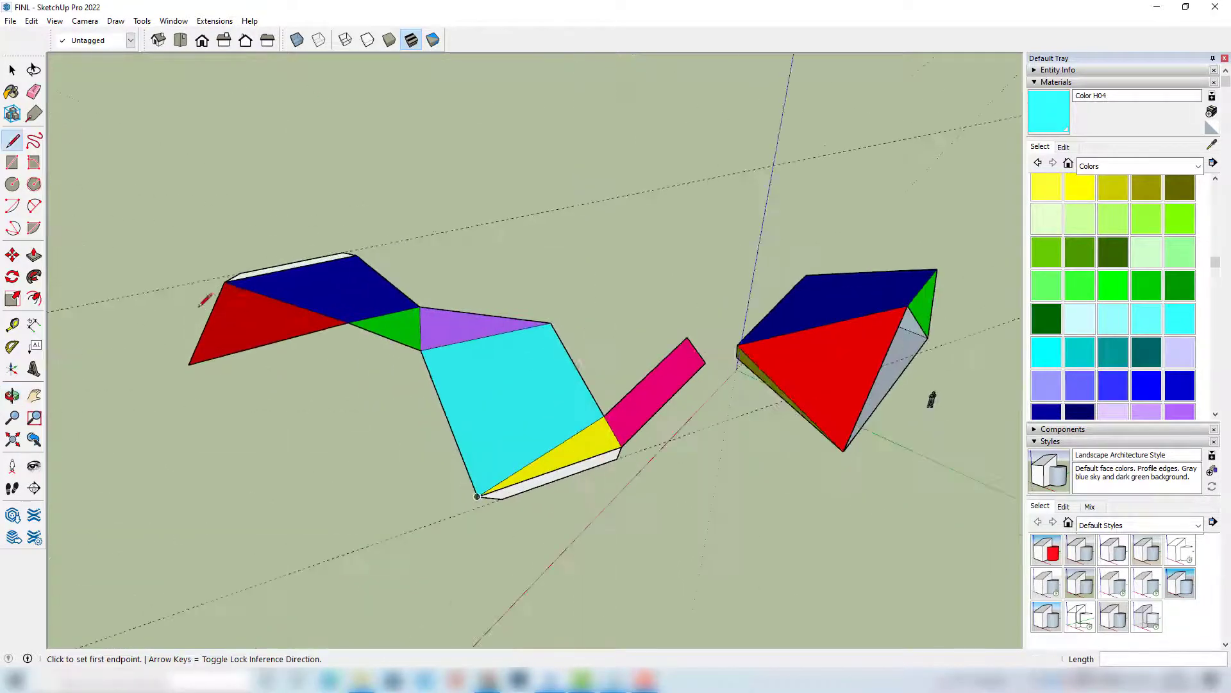
pyautogui.moveTo(562, 467)
pyautogui.mouseDown(button='middle')
pyautogui.moveTo(417, 357)
pyautogui.moveTo(440, 434)
pyautogui.moveTo(515, 339)
pyautogui.mouseUp(button='middle')
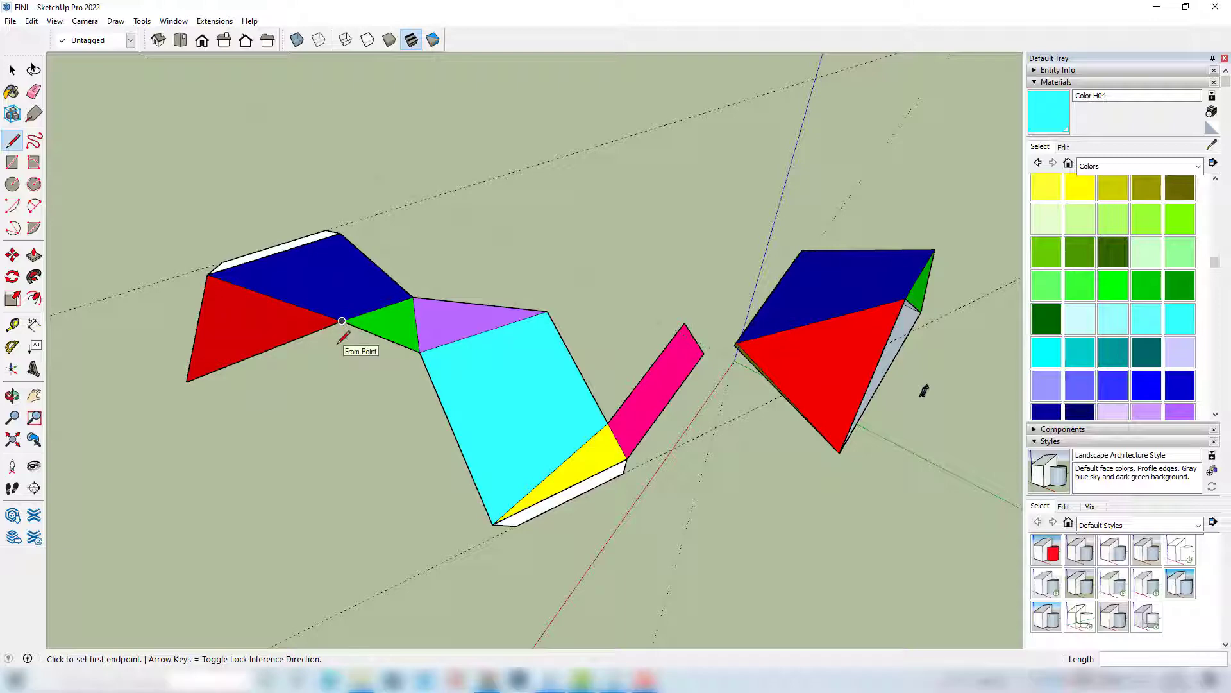
pyautogui.moveTo(341, 340); pyautogui.dragTo(831, 362, button='middle')
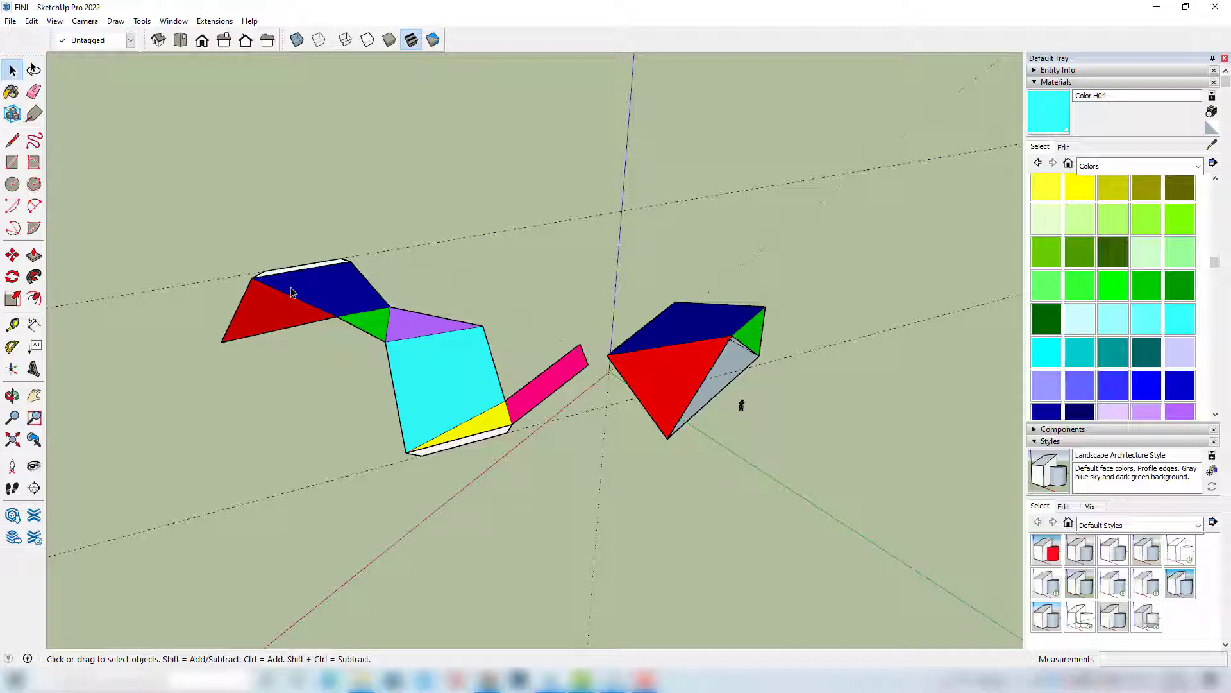
pyautogui.moveTo(479, 422); pyautogui.dragTo(441, 245, button='middle')
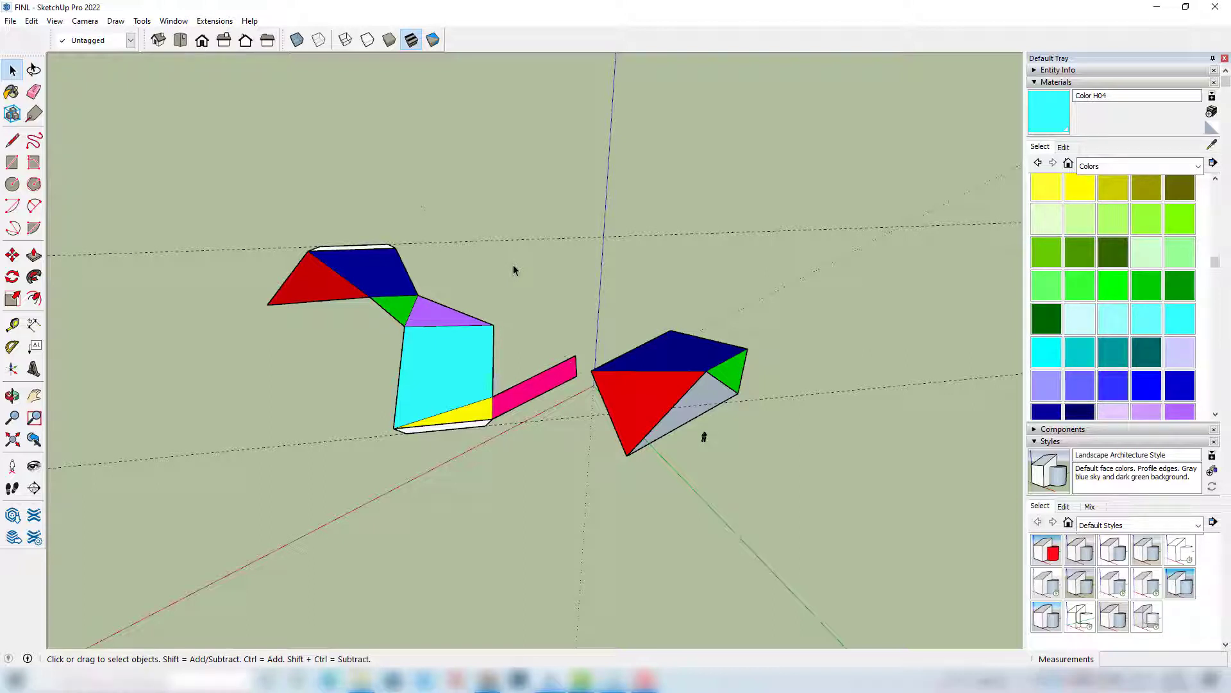
pyautogui.moveTo(513, 270); pyautogui.dragTo(459, 199, button='middle')
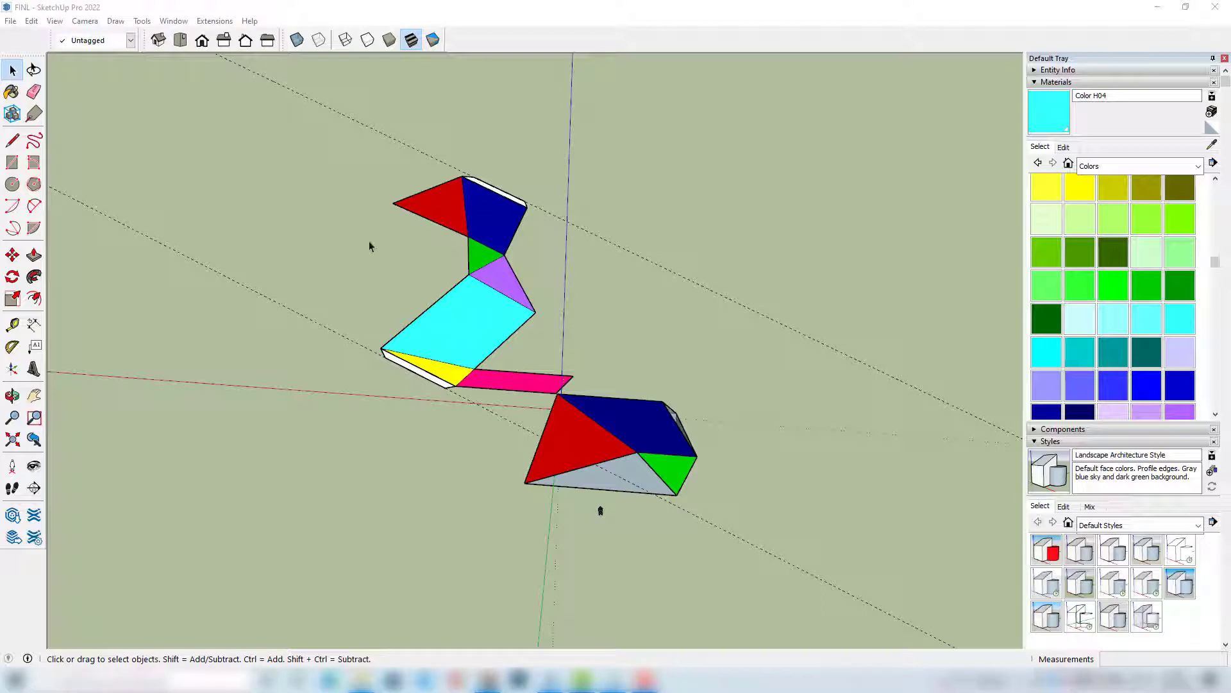
# Step: Switch the camera to parallel projection and show the model in the standard top view
pyautogui.click(491, 317)
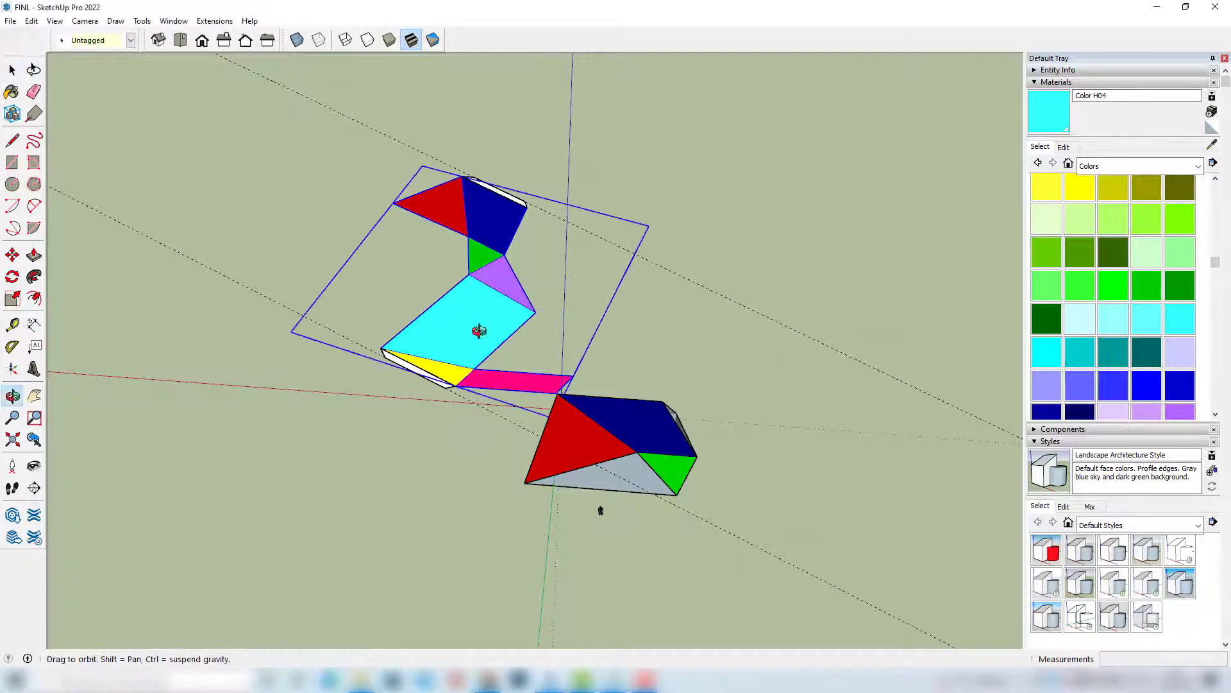
pyautogui.moveTo(481, 329); pyautogui.dragTo(495, 299, button='middle')
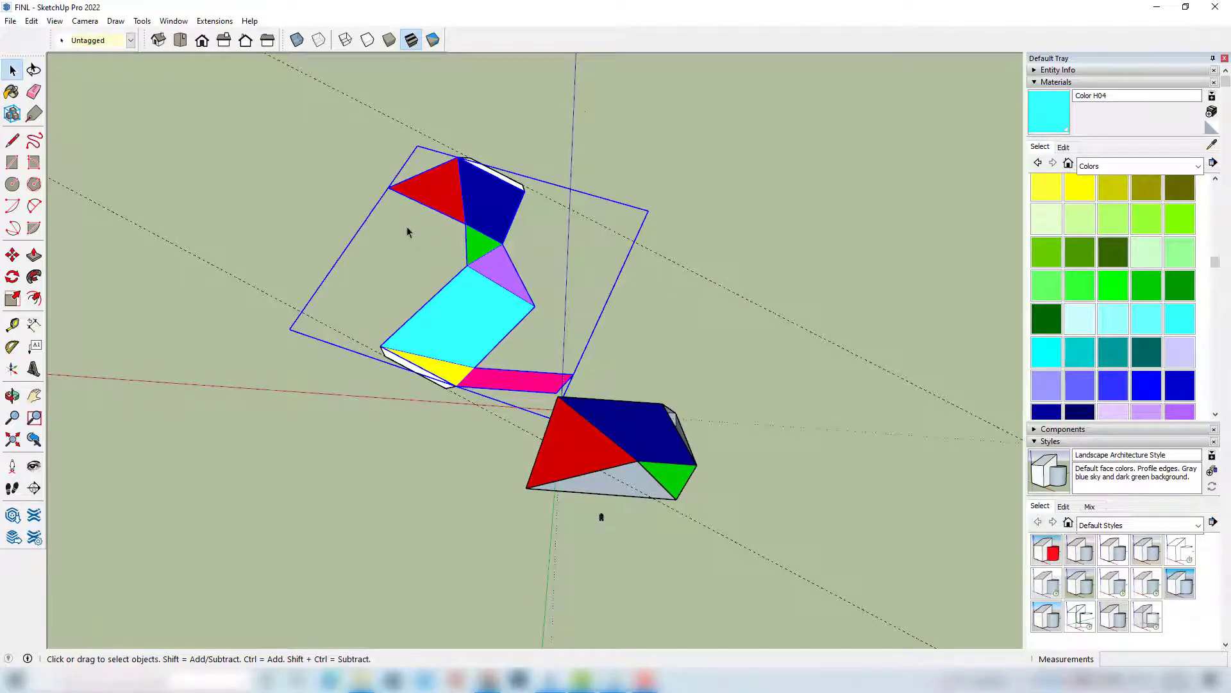
pyautogui.click(86, 24)
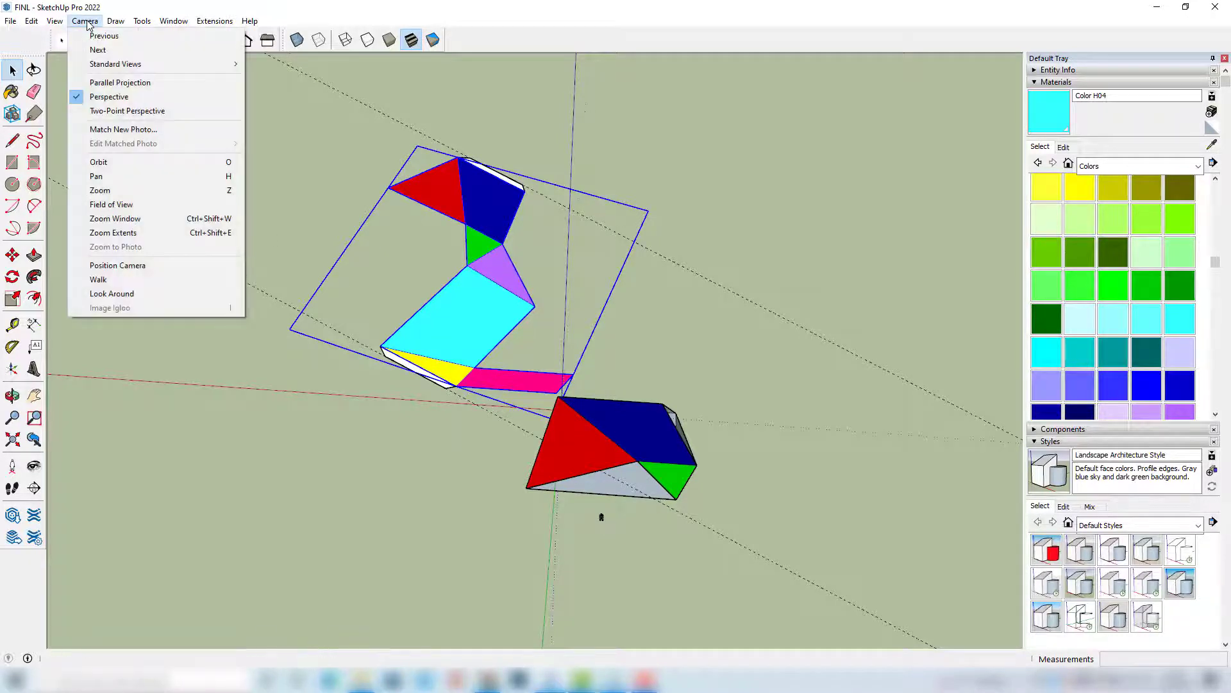
pyautogui.click(118, 83)
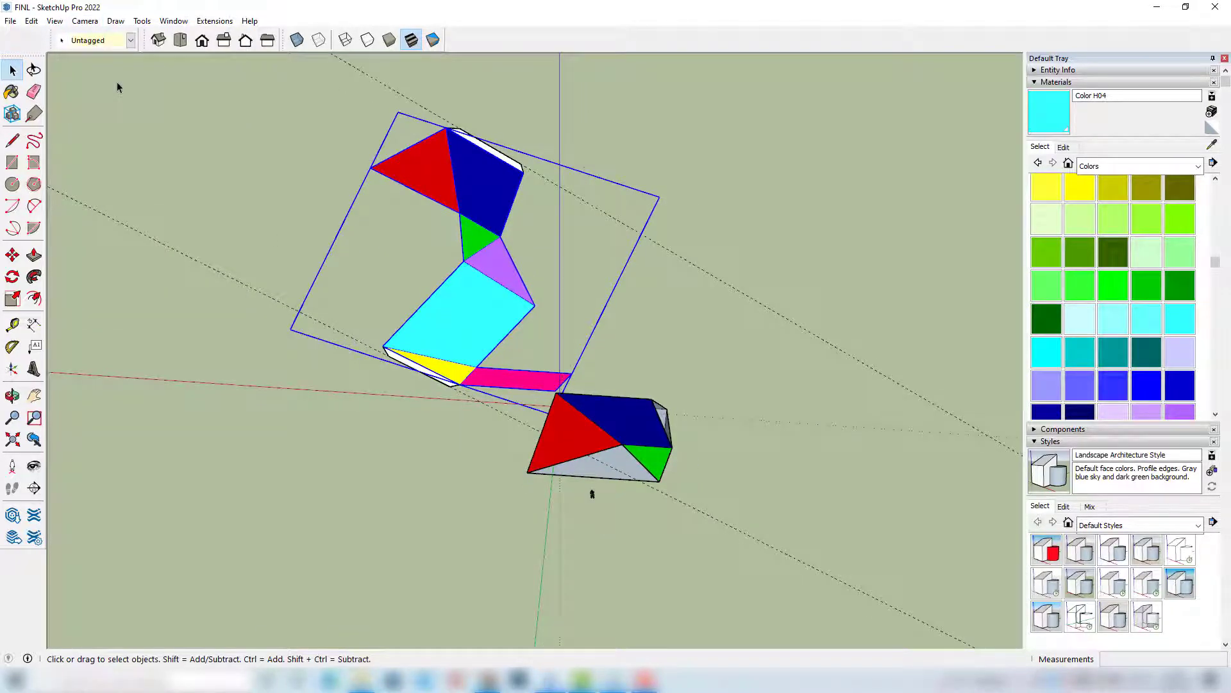
pyautogui.click(180, 41)
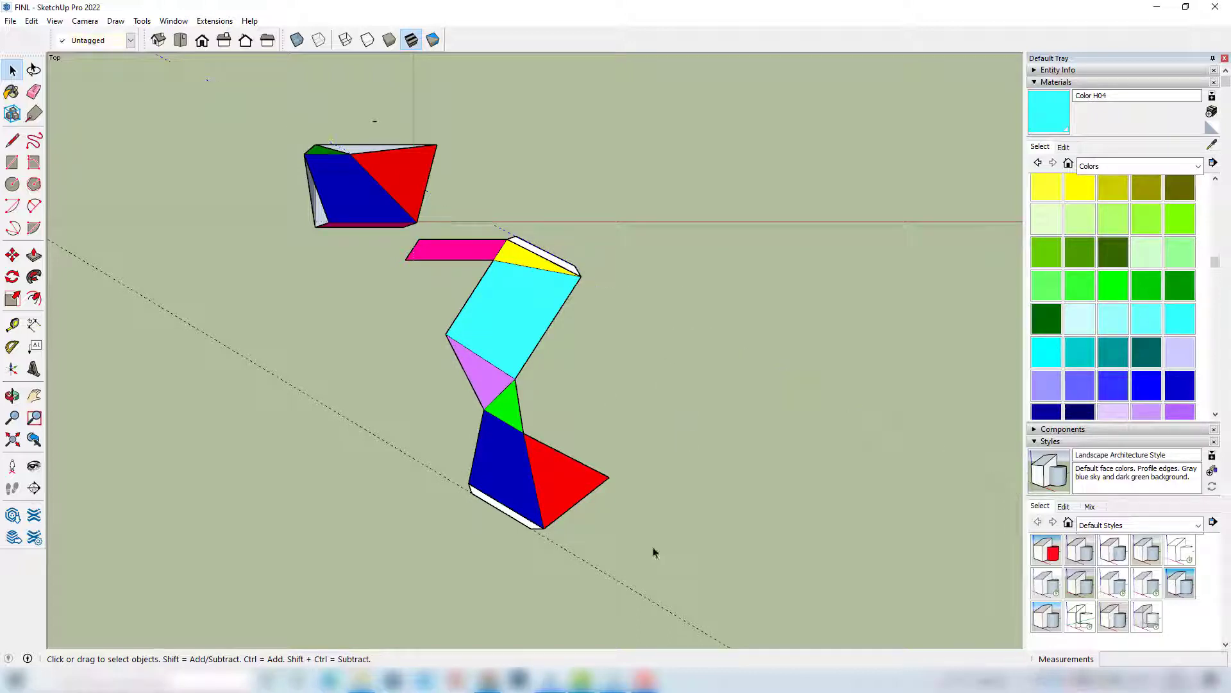
# Step: Delete the remaining guide line beside the dark blue face's tab and move the 3D structure about 19 m away from the net
pyautogui.moveTo(652, 548); pyautogui.dragTo(568, 603)
pyautogui.press('Delete')
pyautogui.click(398, 208)
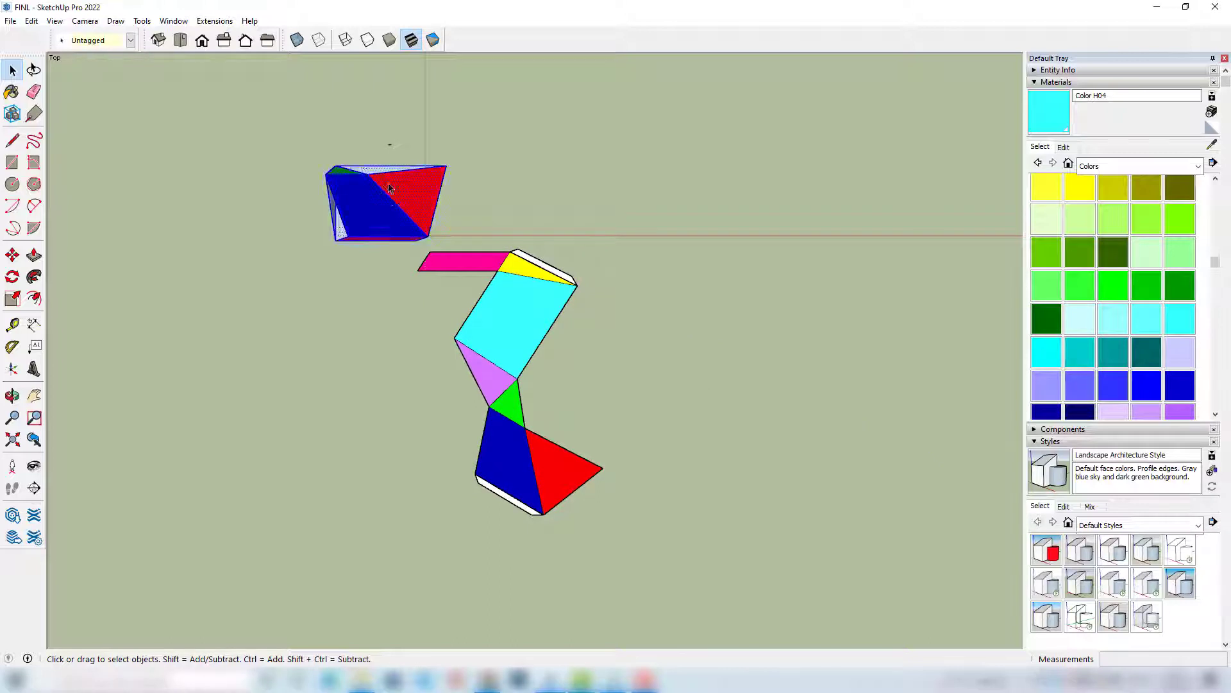
pyautogui.click(13, 254)
pyautogui.click(356, 199)
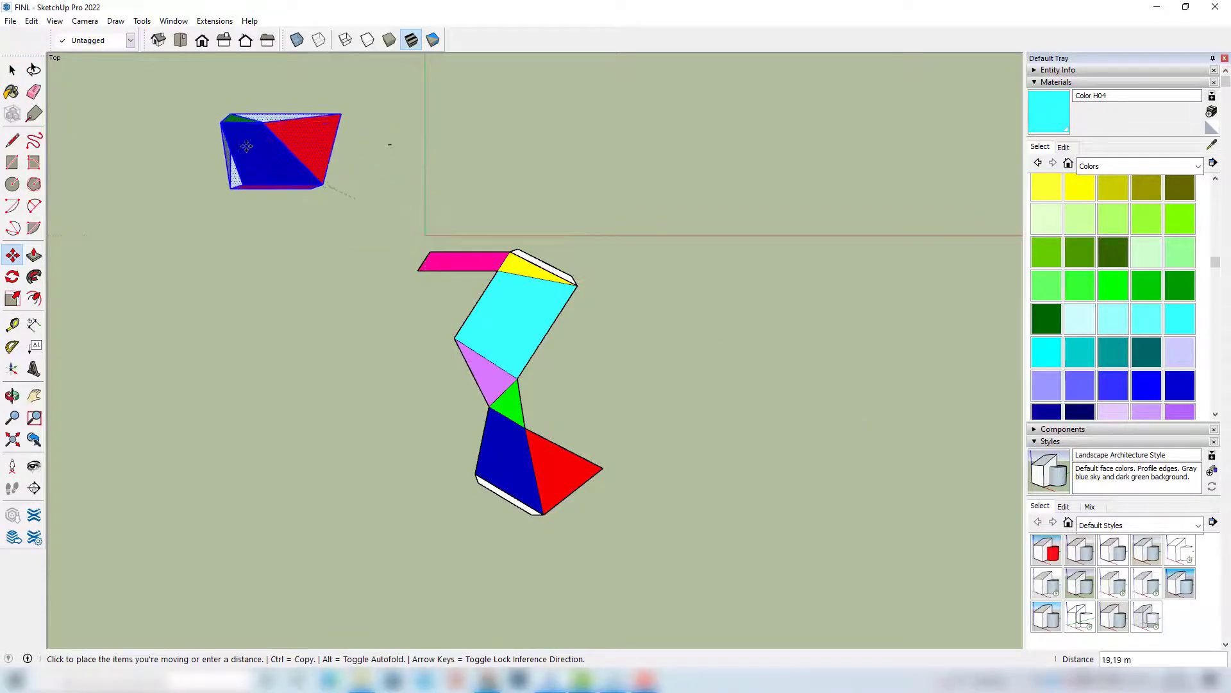
pyautogui.click(235, 145)
pyautogui.press('space')
# Step: Apply the HiddenLine style from the Default Styles so the net displays as plain line work on white
pyautogui.scroll(3, 538, 398)
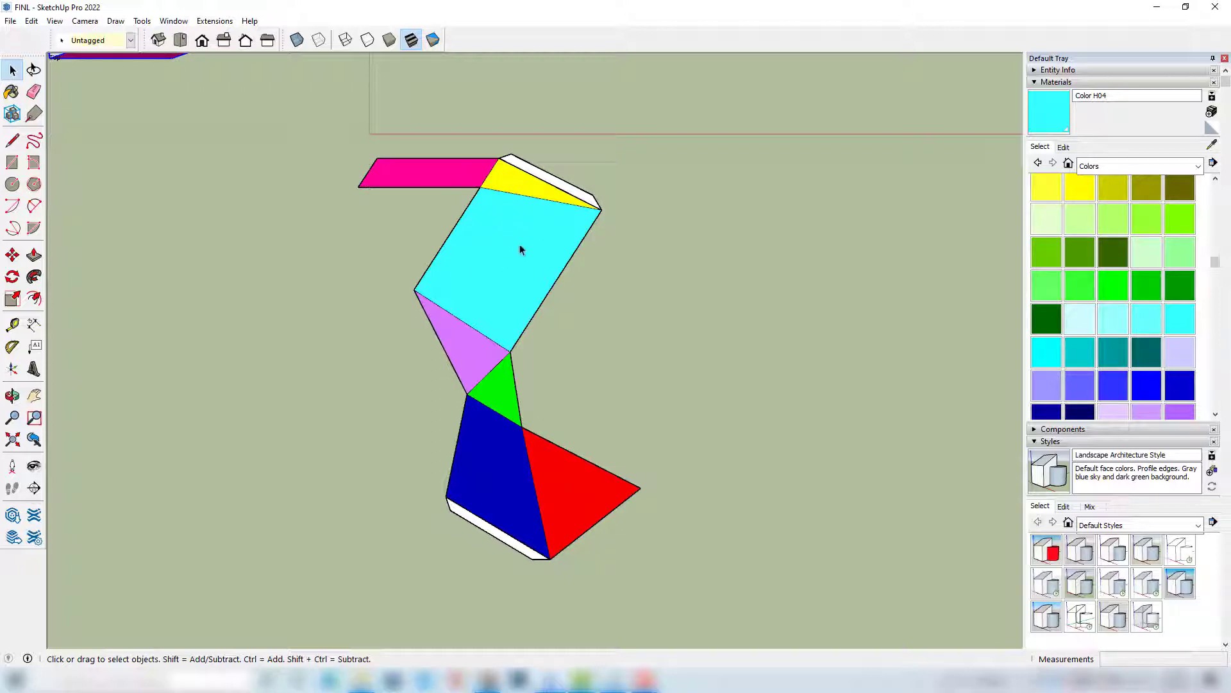
pyautogui.click(1040, 84)
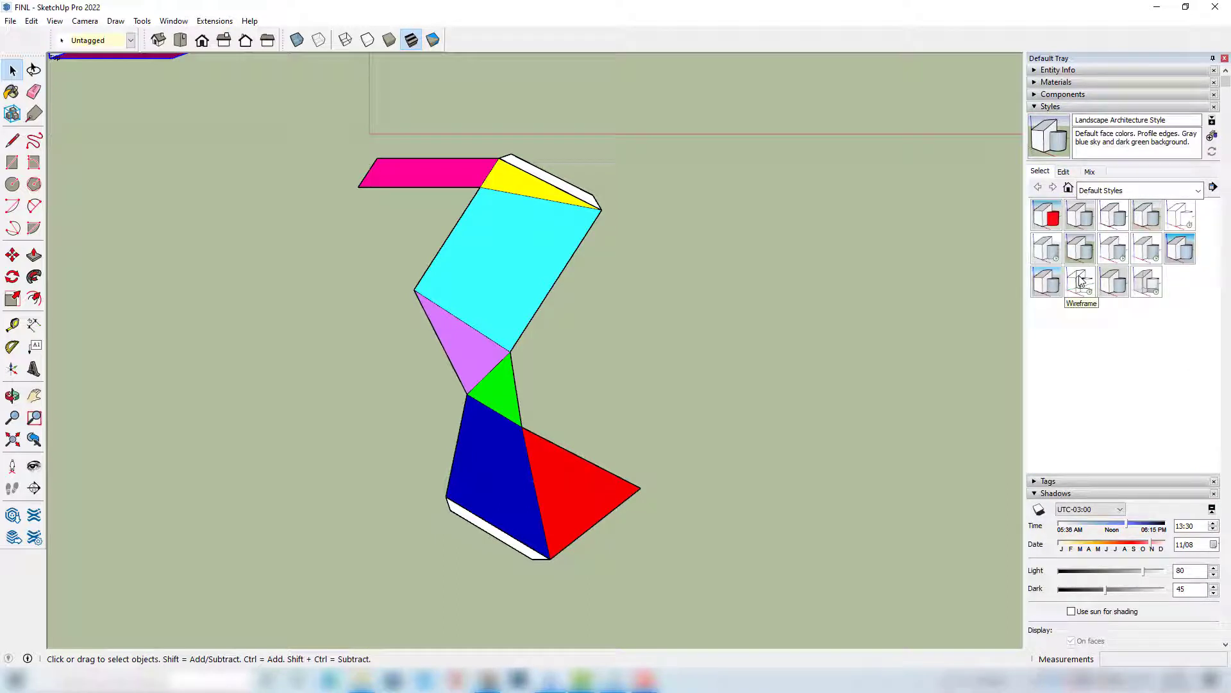
pyautogui.click(1180, 215)
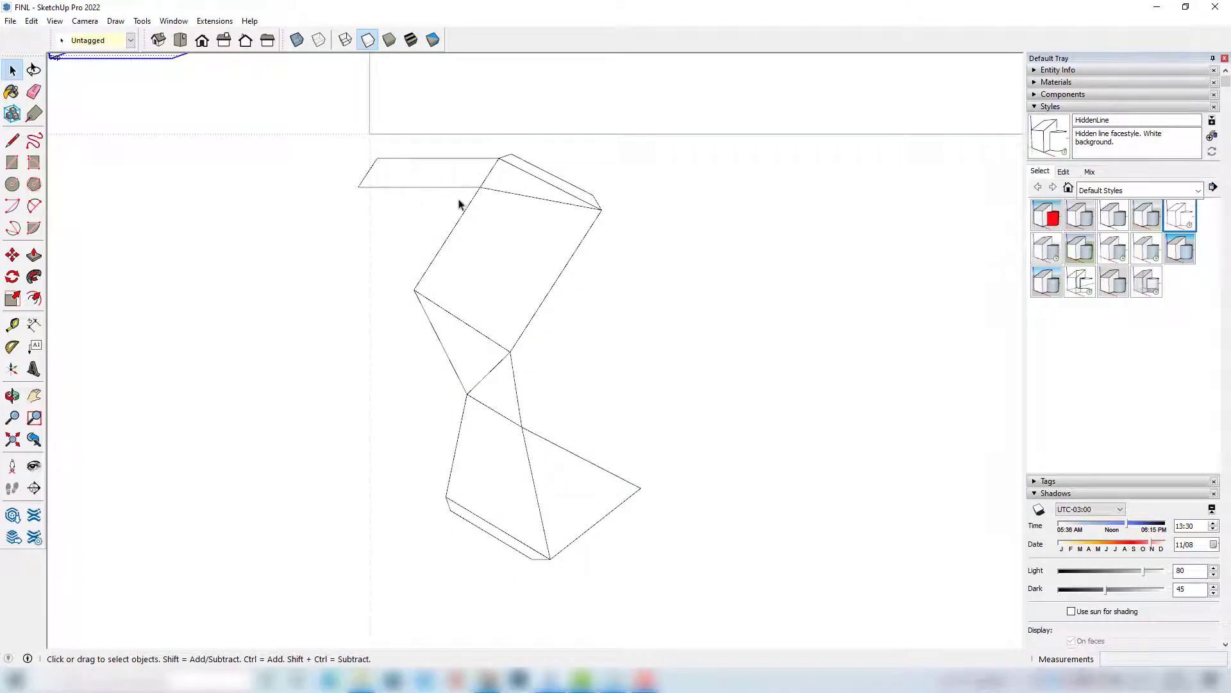
pyautogui.scroll(1, 542, 372)
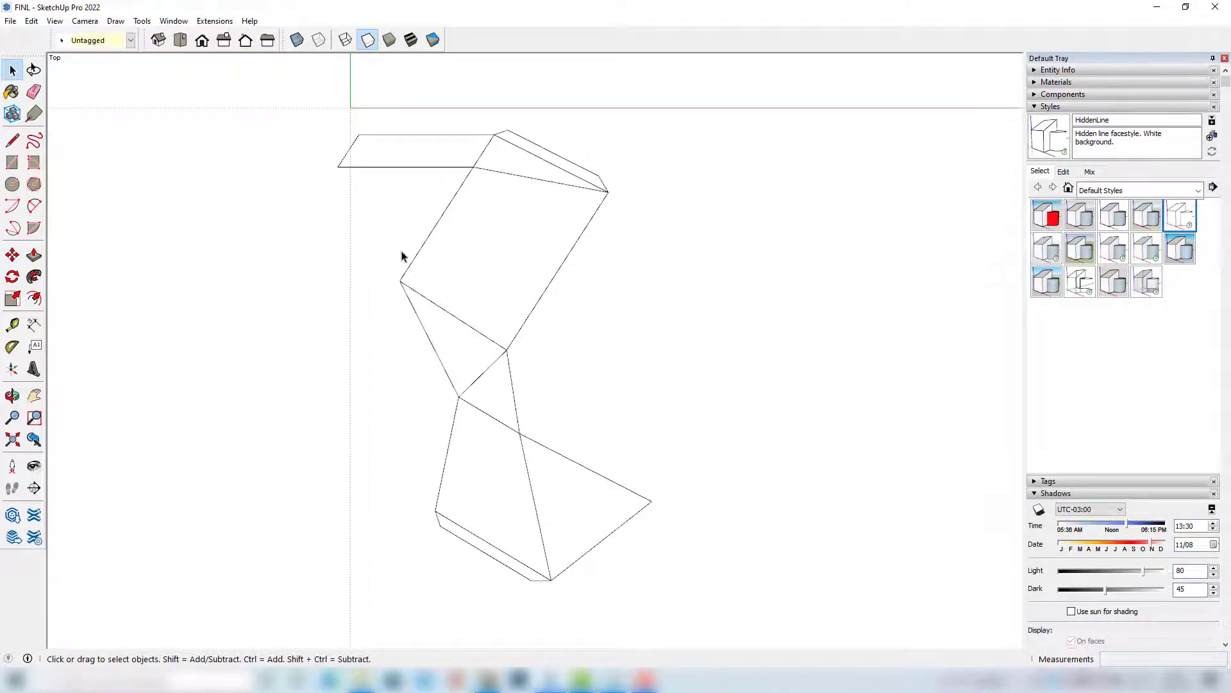
# Step: Save the model as a new SketchUp file named "modelo planificado" in the 03 - PLanificacao folder
pyautogui.click(11, 21)
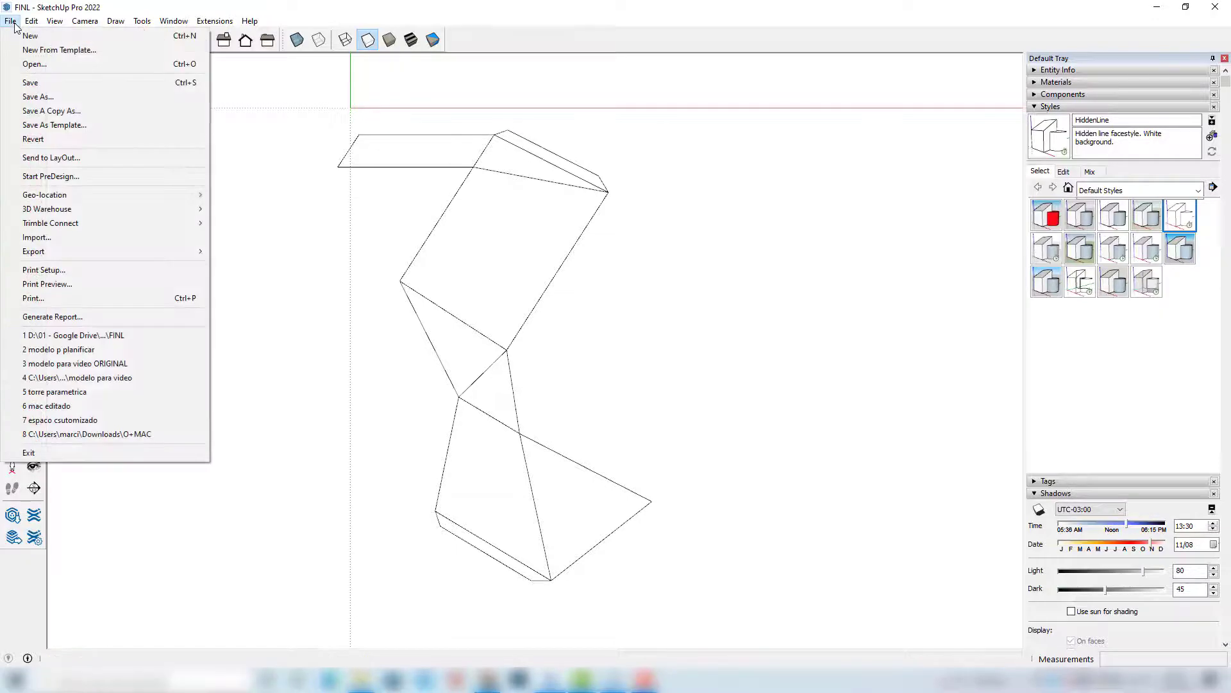
pyautogui.click(39, 97)
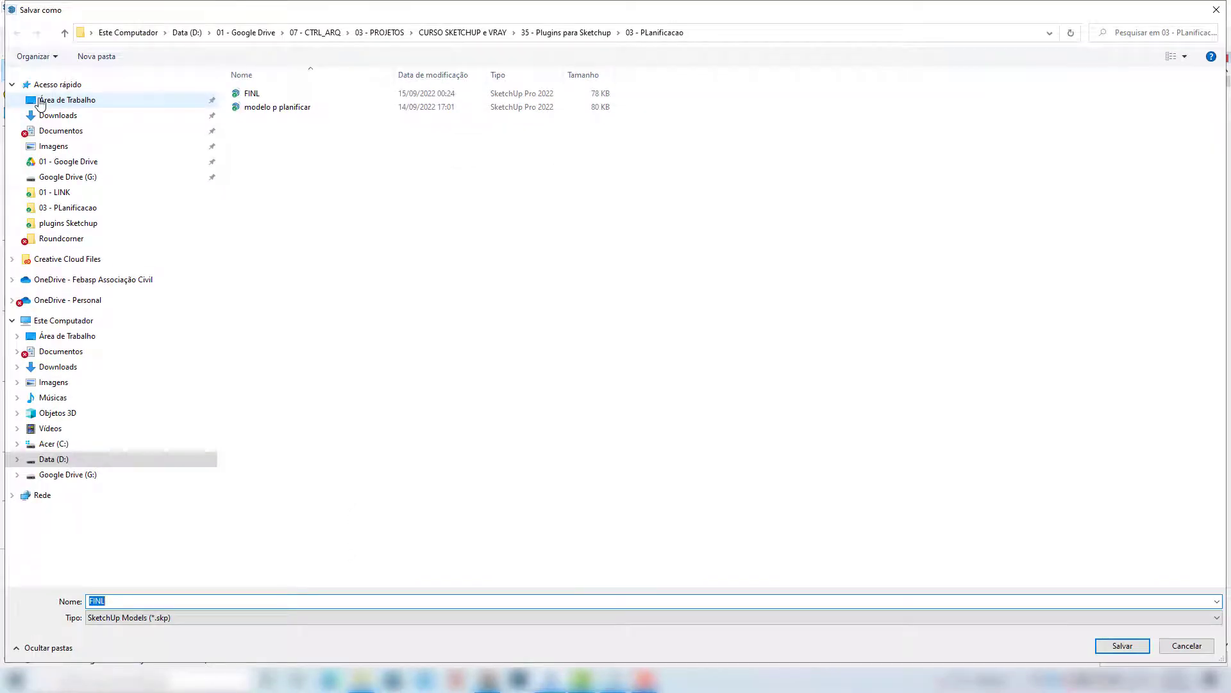
pyautogui.write('MDE')
pyautogui.press('BackSpace')
pyautogui.press('BackSpace')
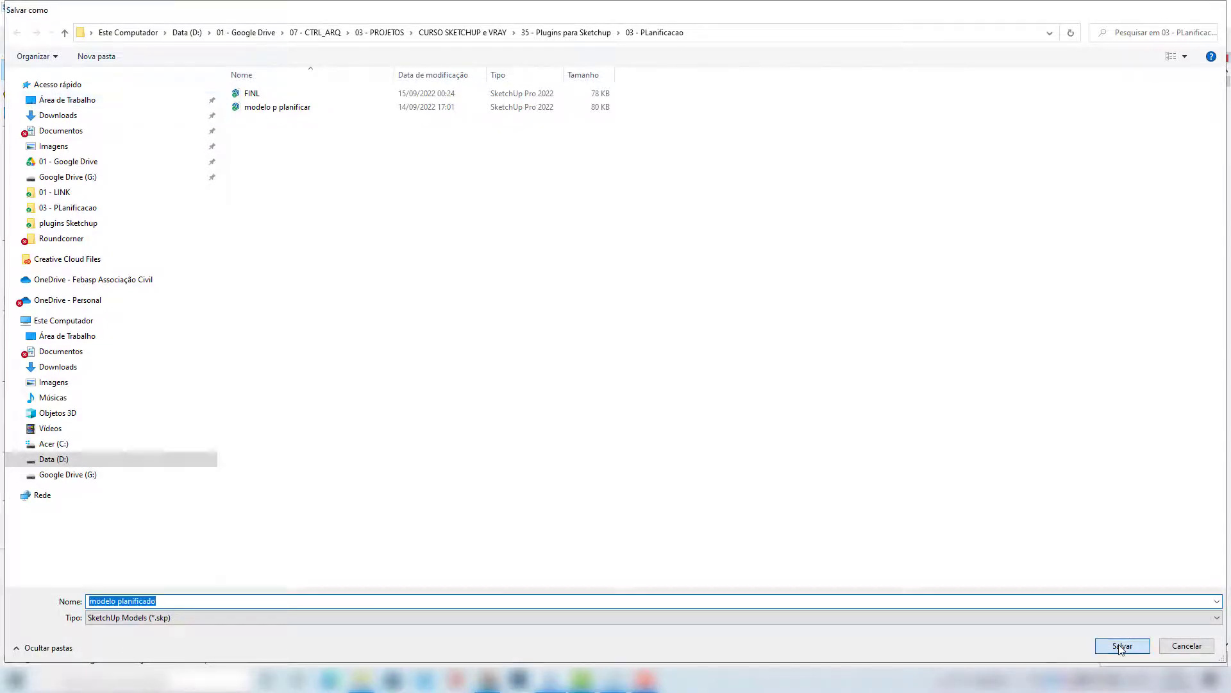
pyautogui.click(1123, 647)
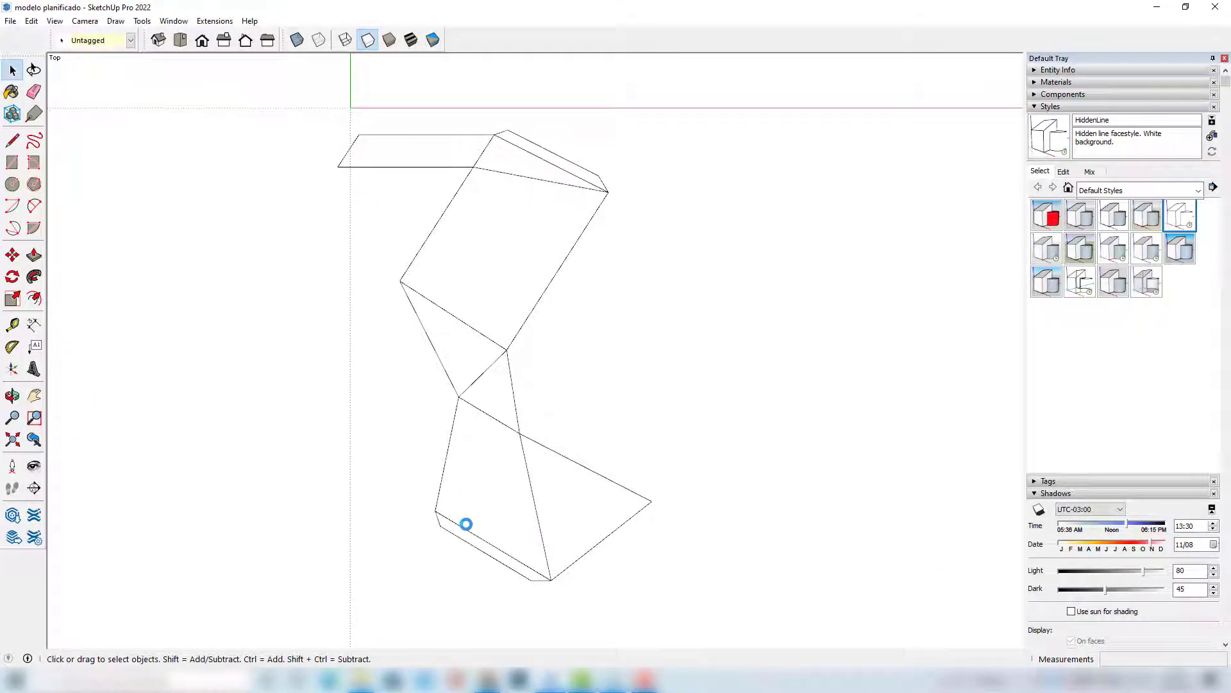
# Step: Send the model to LayOut, starting the document from the blank A4 Portrait template
pyautogui.click(12, 22)
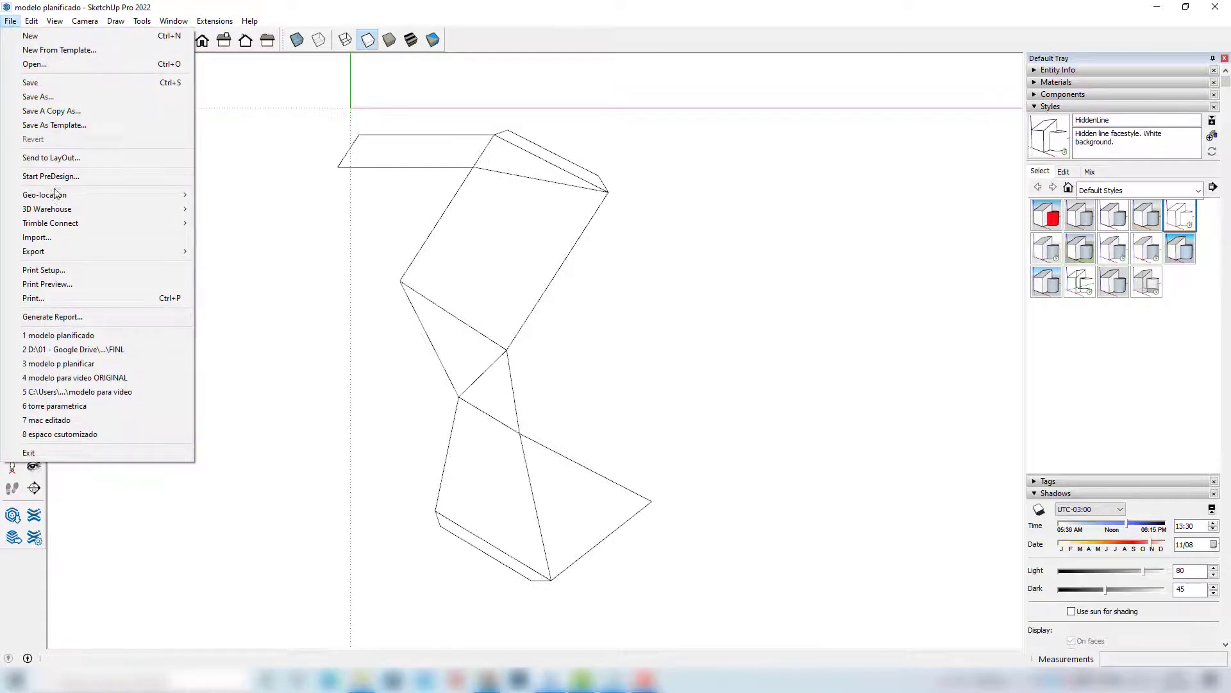
pyautogui.click(67, 158)
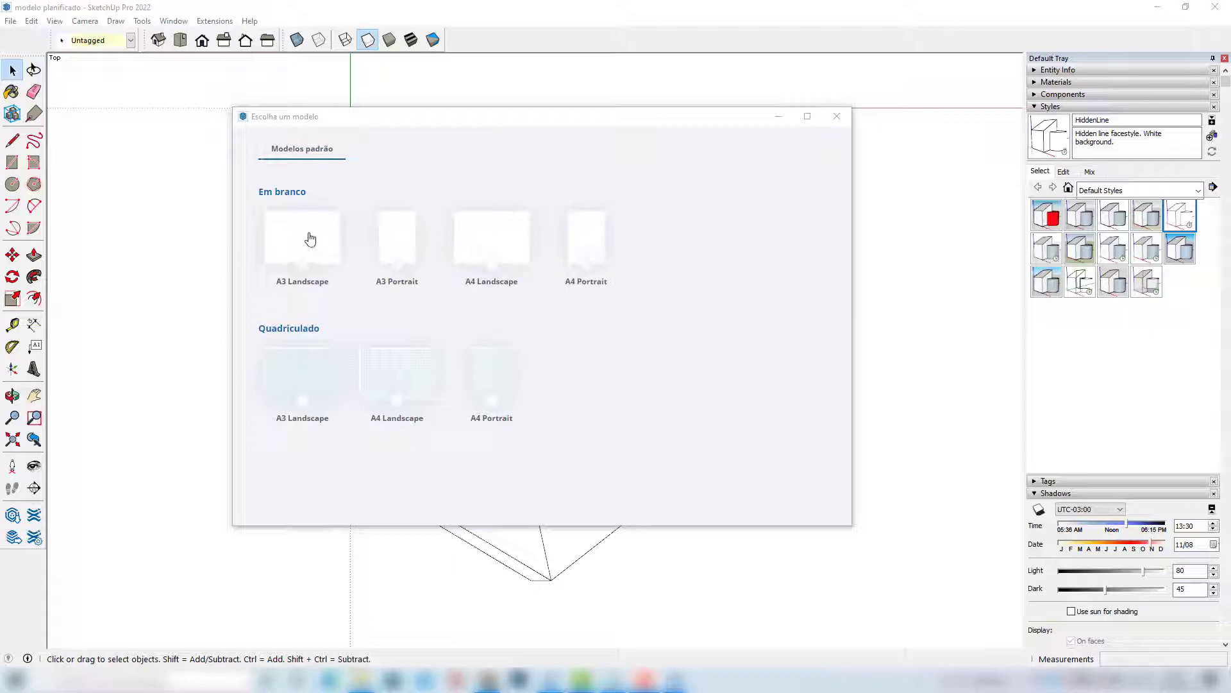
pyautogui.click(587, 232)
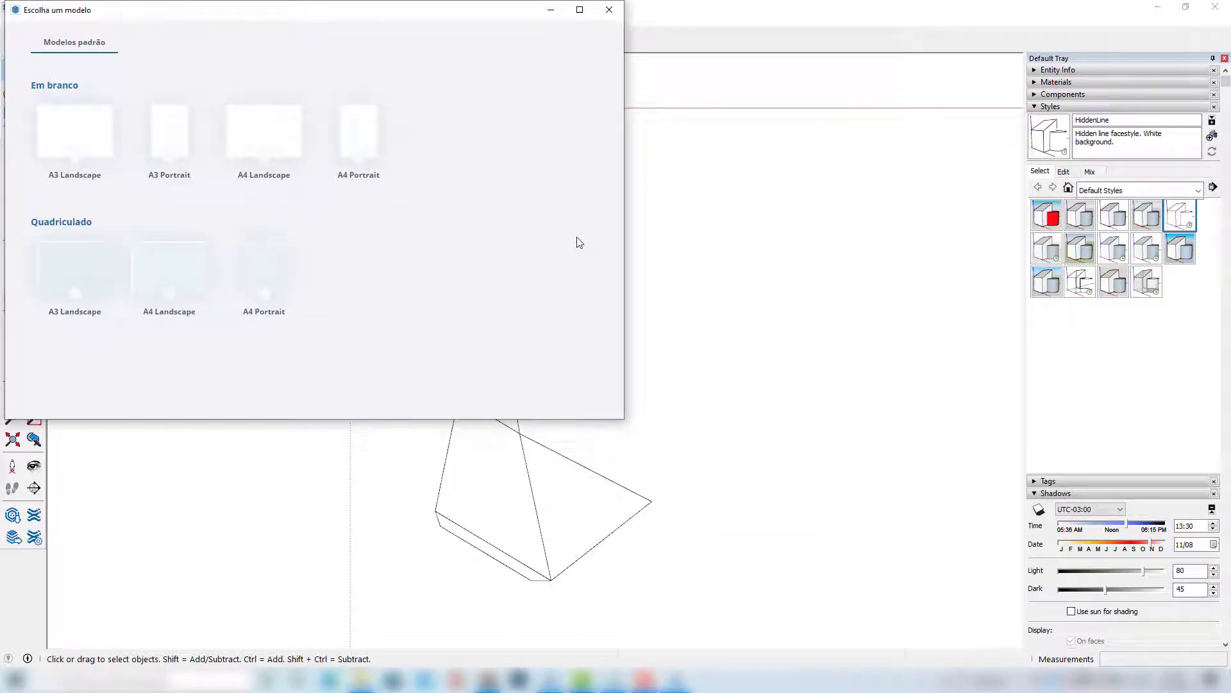
pyautogui.click(363, 144)
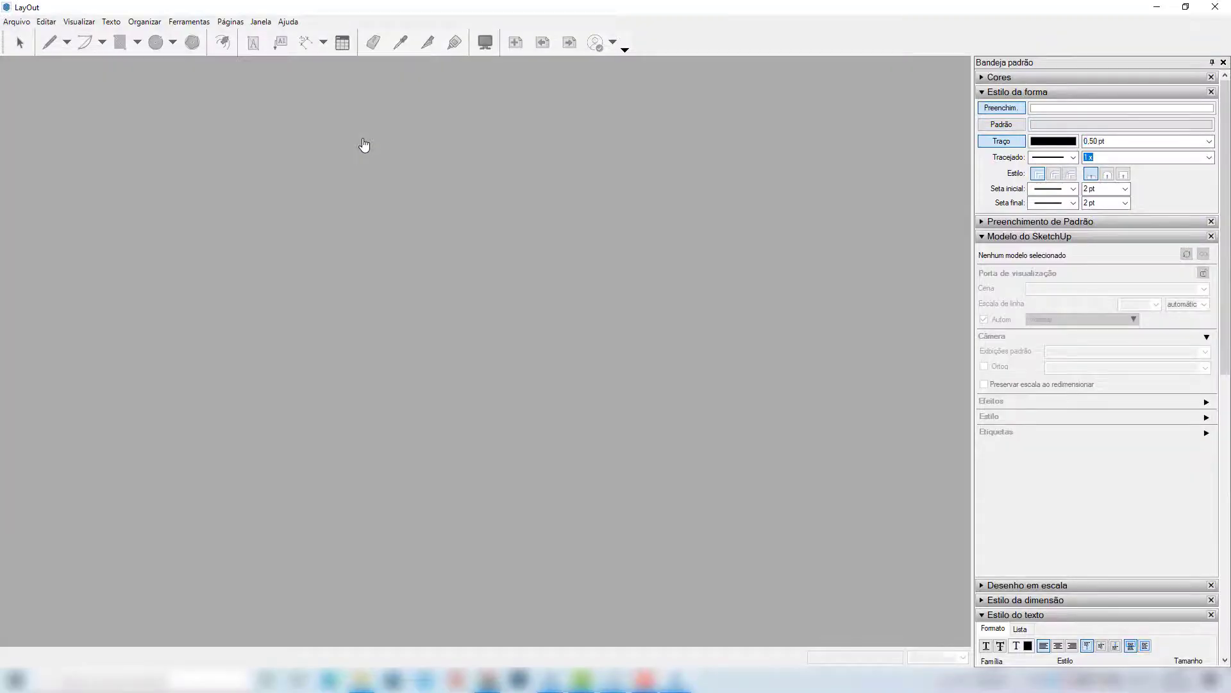
# Step: Move the net's viewport slightly up and right on the page and switch its rendering to Vetorial
pyautogui.scroll(1, 507, 396)
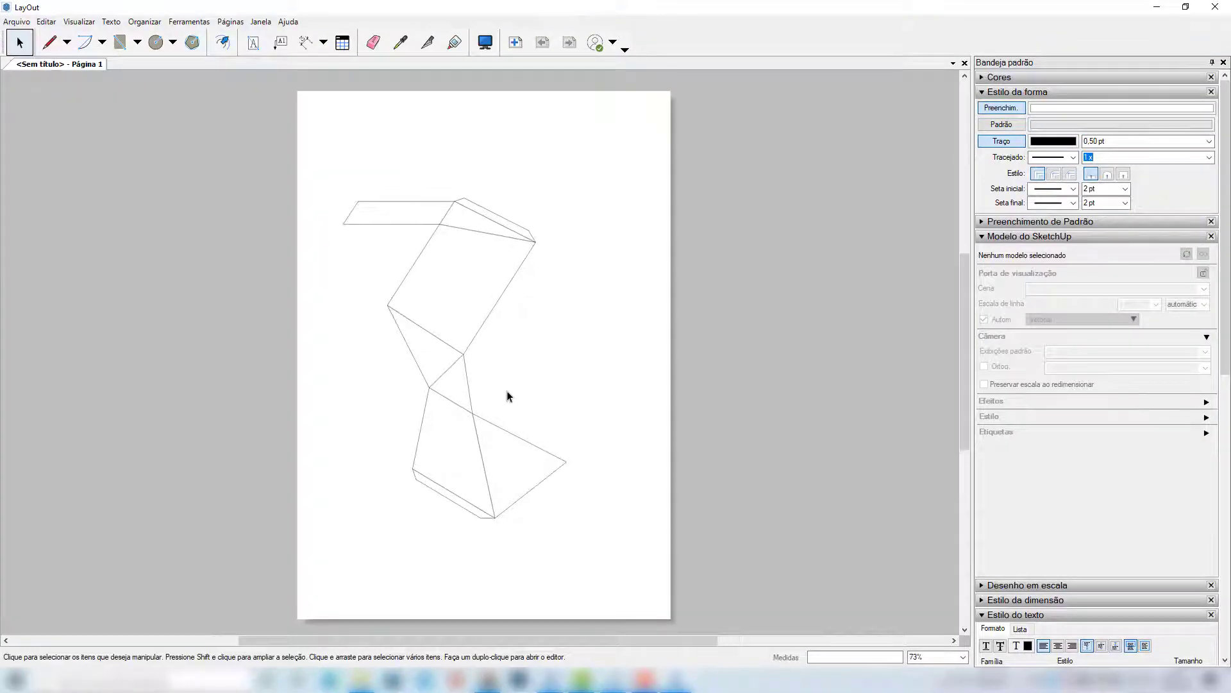
pyautogui.click(492, 277)
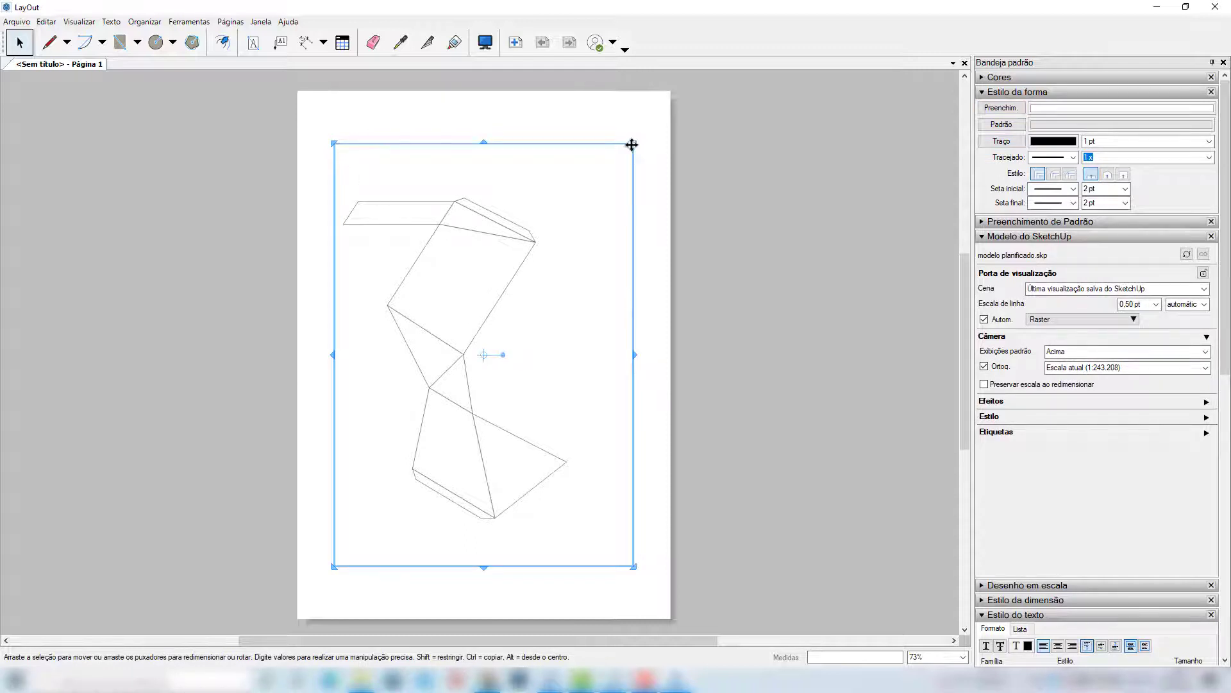
pyautogui.moveTo(488, 247); pyautogui.dragTo(495, 231)
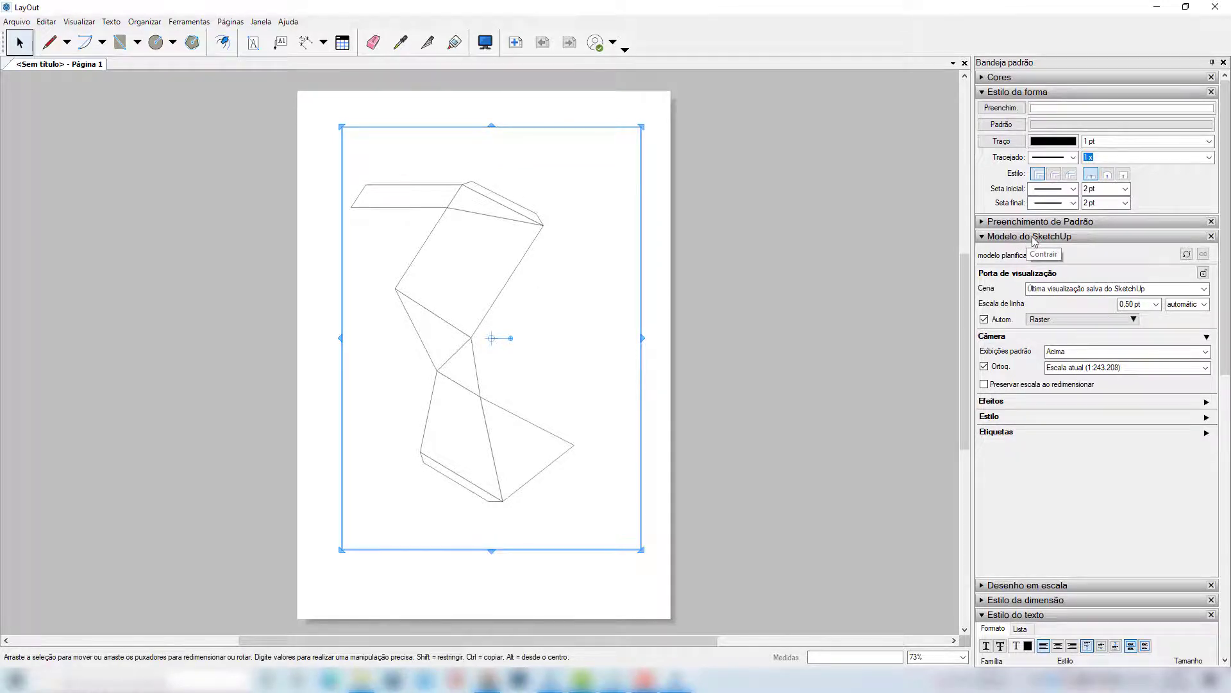
pyautogui.click(1046, 320)
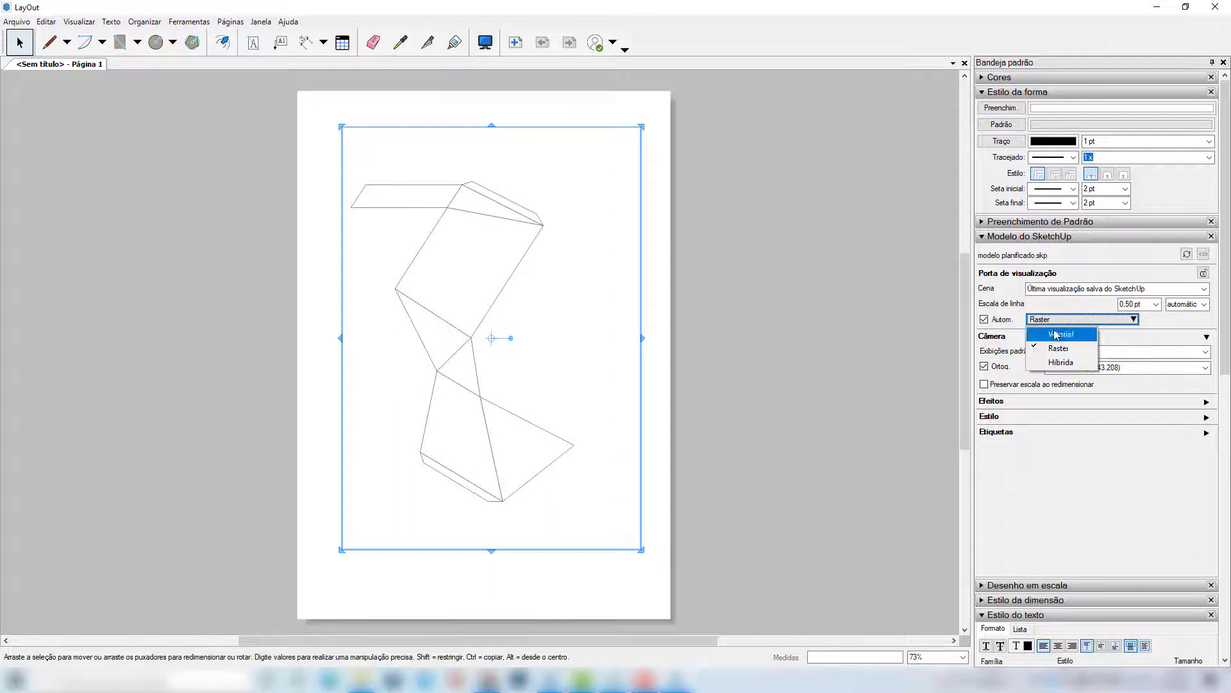
pyautogui.click(1057, 334)
pyautogui.click(731, 374)
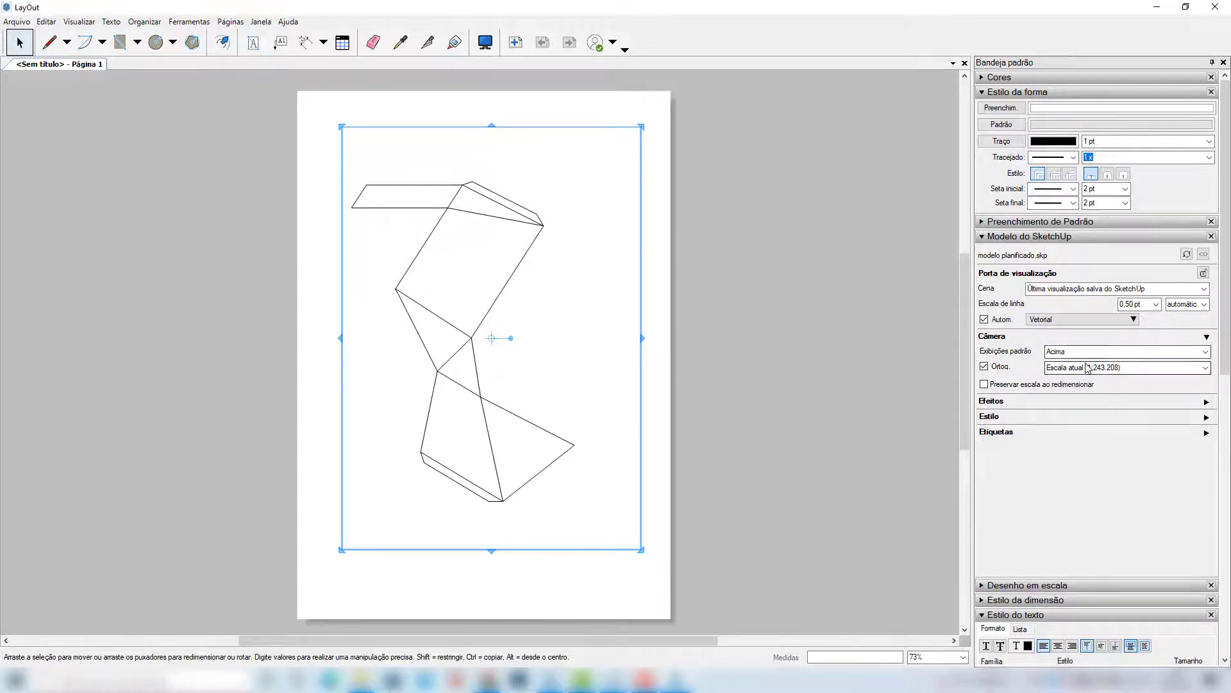
# Step: Try the 1:100 scale on the net's viewport and set it to 1mm:200mm (1:200)
pyautogui.click(1206, 367)
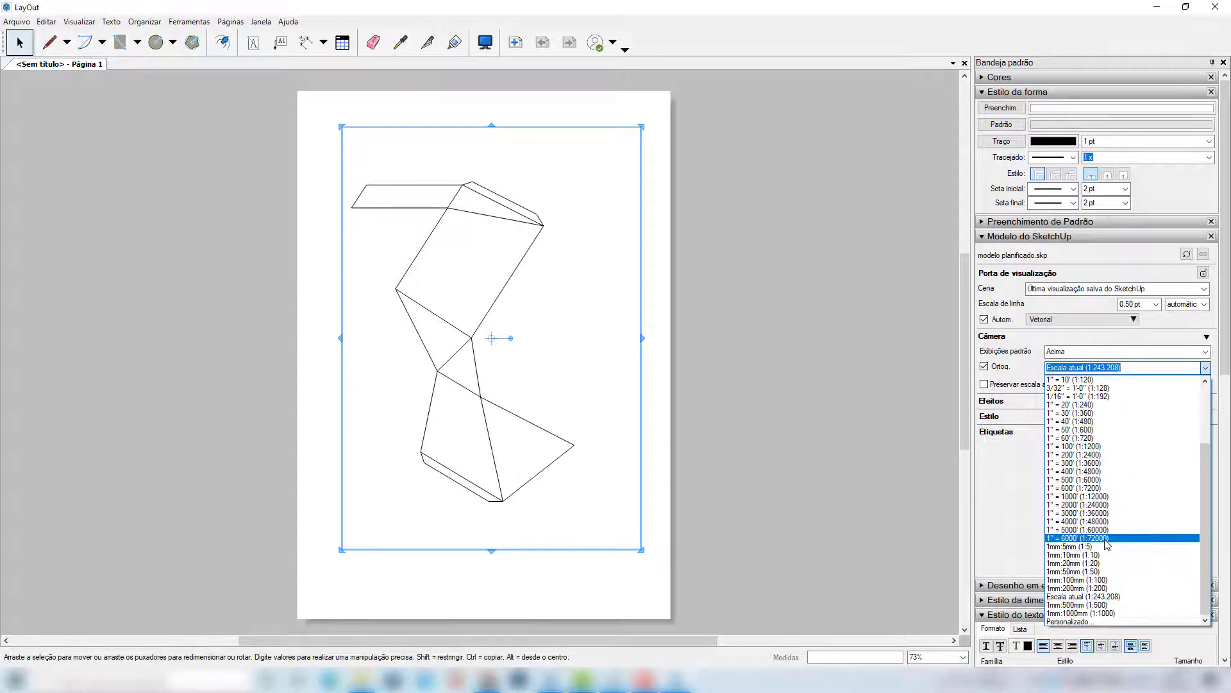
pyautogui.click(1085, 579)
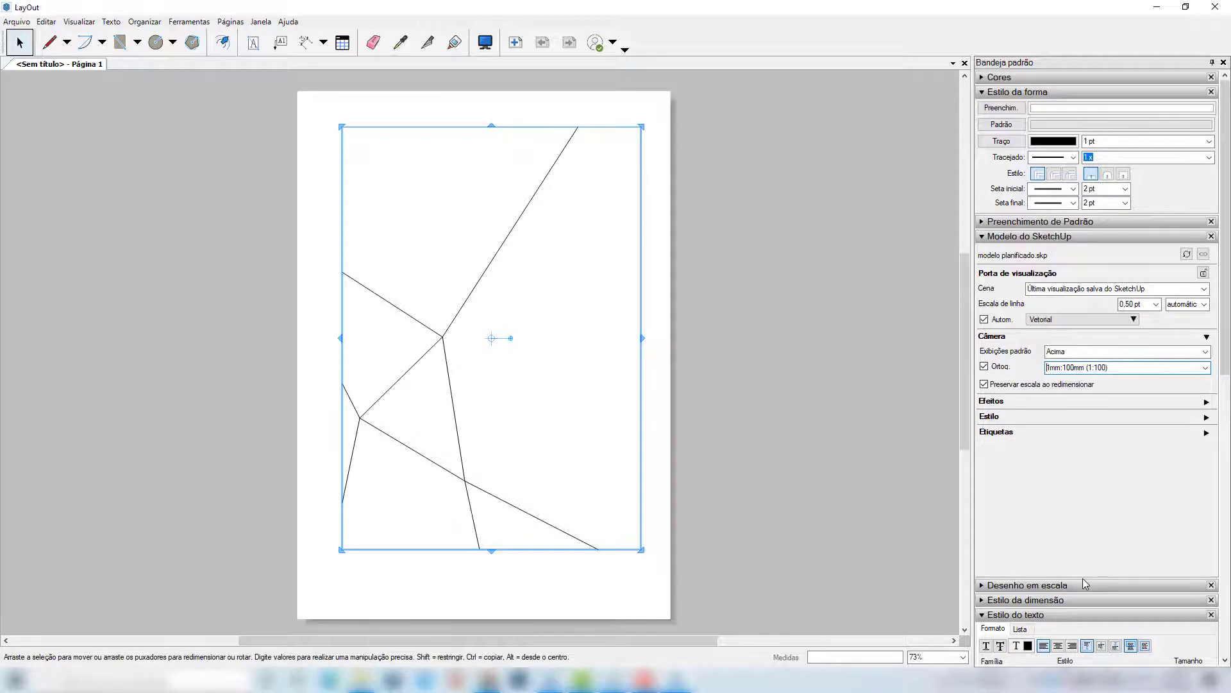
pyautogui.click(1206, 368)
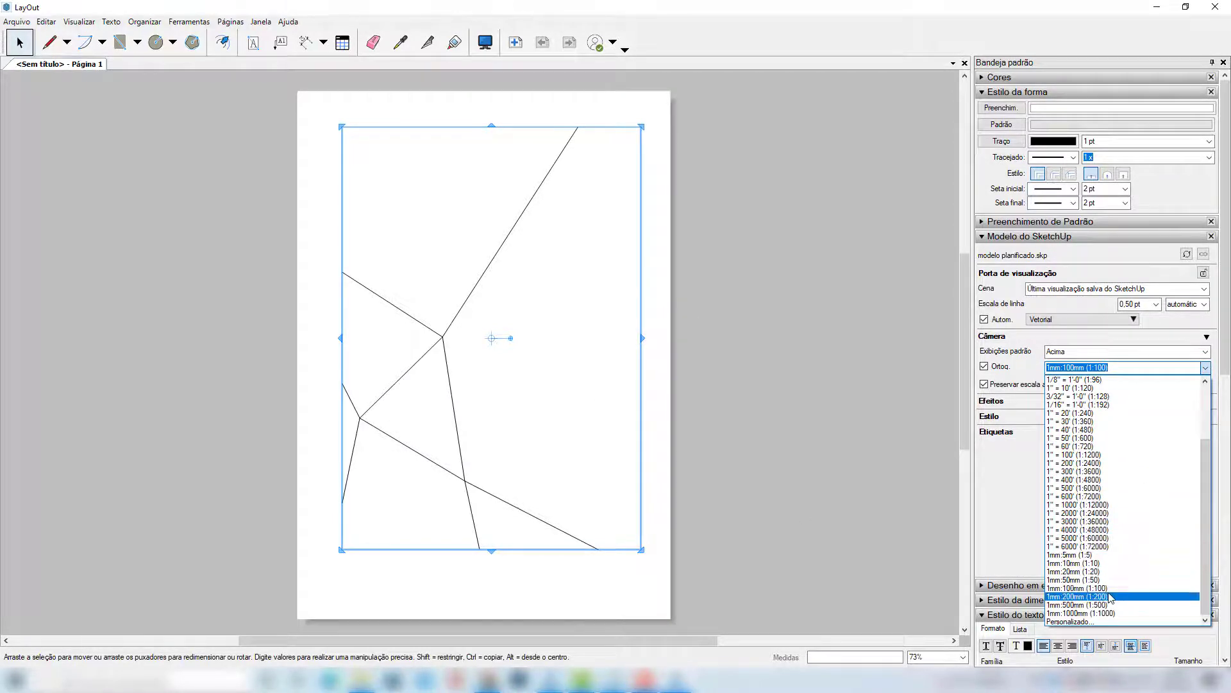
pyautogui.click(1110, 597)
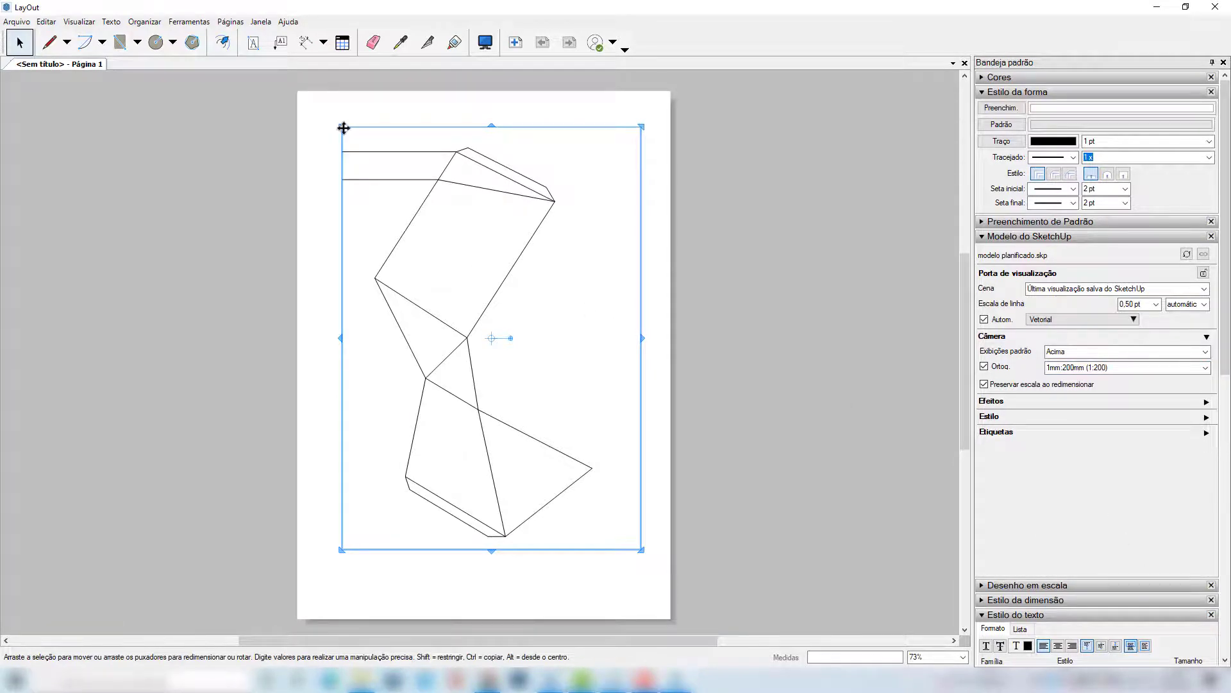
# Step: Enlarge the viewport frame close to the page's side and top edges and extend it downward so the whole net fits, leaving it deselected
pyautogui.moveTo(342, 127); pyautogui.dragTo(313, 102)
pyautogui.moveTo(631, 549); pyautogui.dragTo(663, 561)
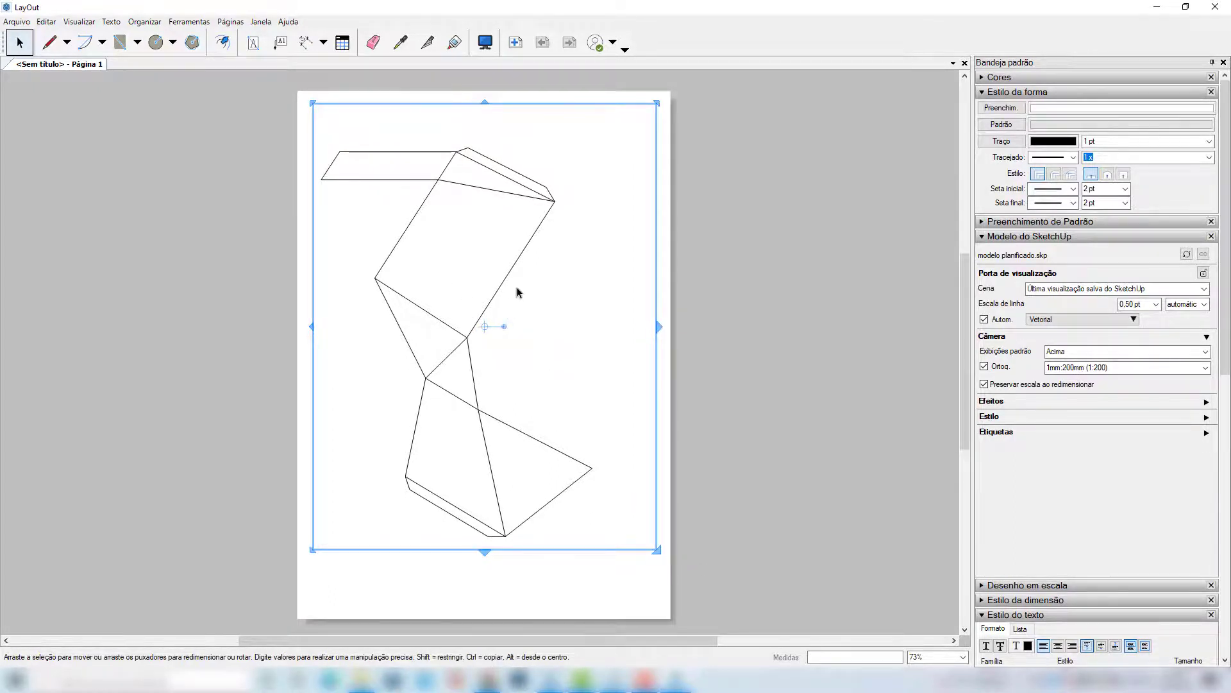
pyautogui.moveTo(485, 551); pyautogui.dragTo(488, 574)
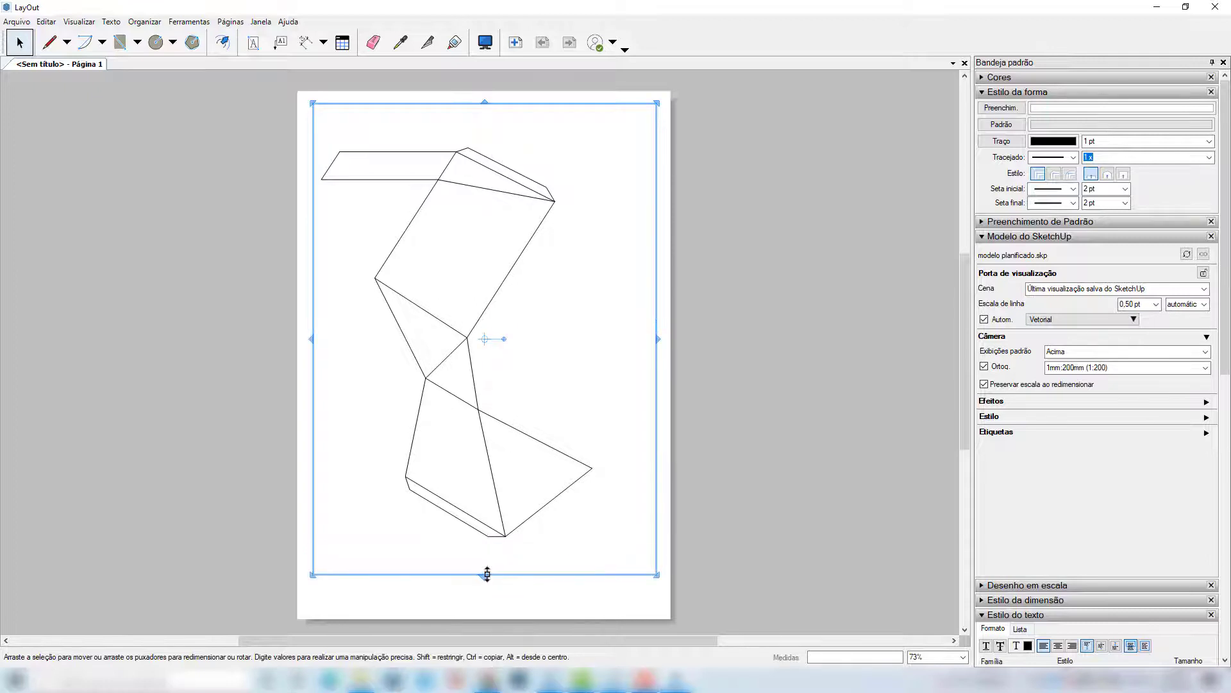
pyautogui.click(729, 440)
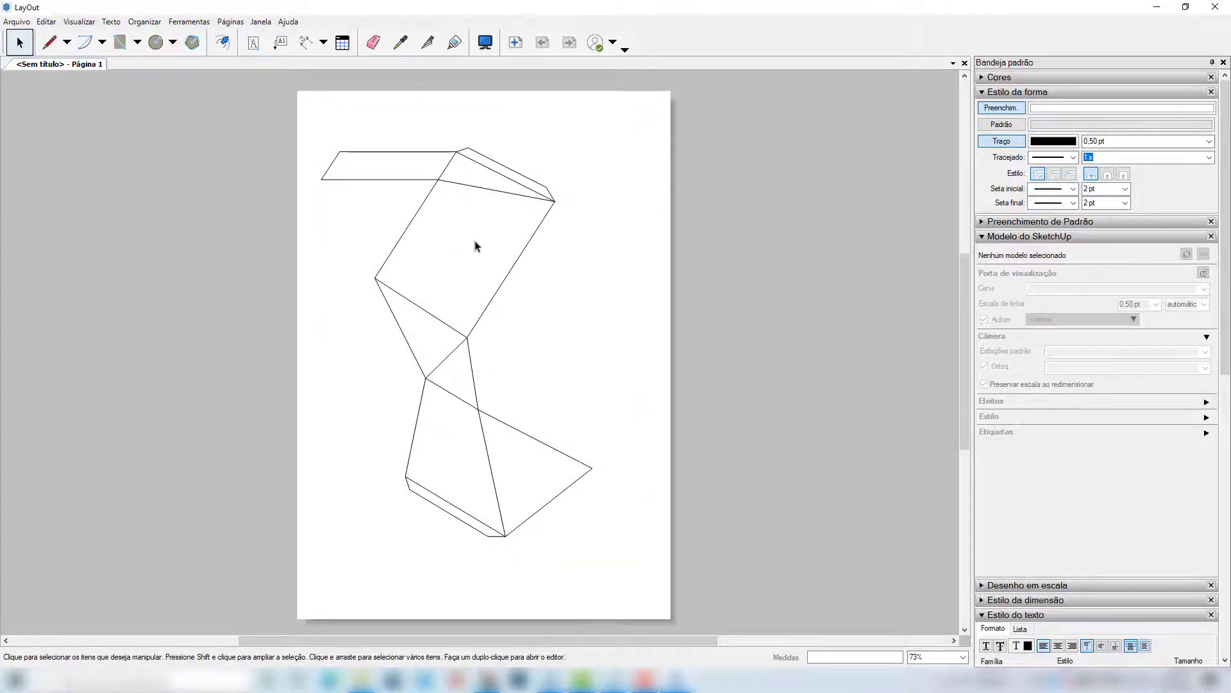
# Step: Export the sheet as a PDF named "modelo para corte" in the planificacao folder
pyautogui.click(16, 22)
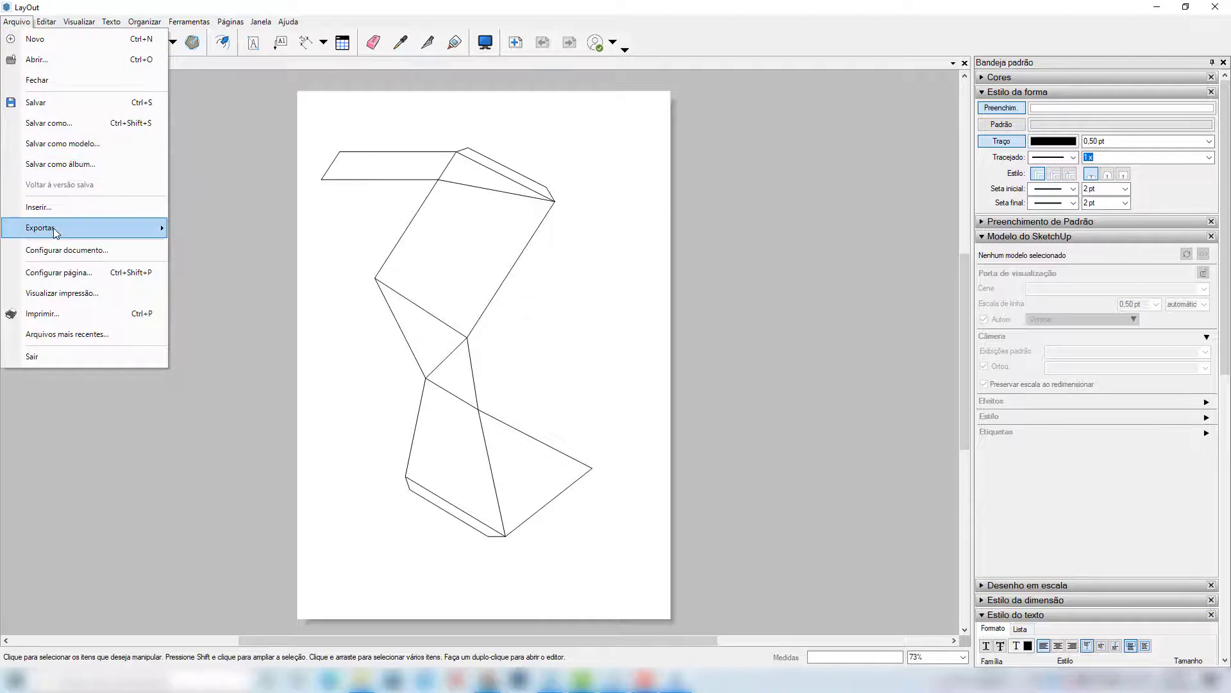
pyautogui.moveTo(53, 228)
pyautogui.click(210, 249)
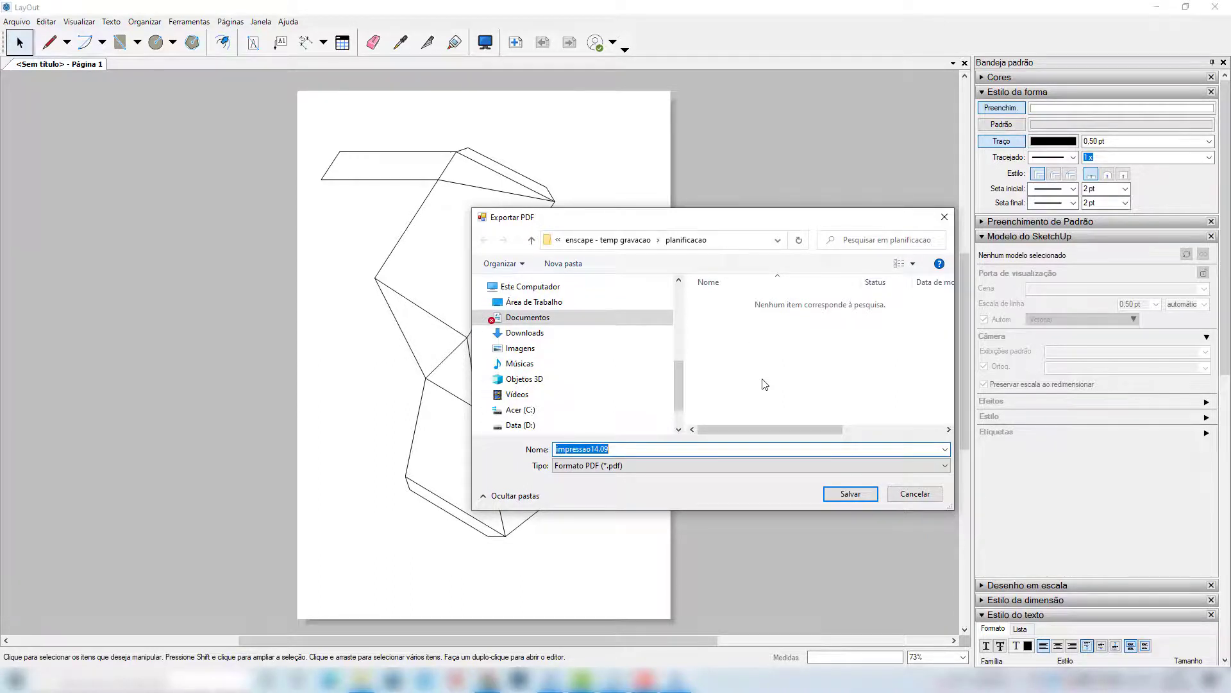
pyautogui.write('impr')
pyautogui.press('BackSpace')
pyautogui.press('BackSpace')
pyautogui.press('BackSpace')
pyautogui.press('BackSpace')
pyautogui.write('modelo para corte')
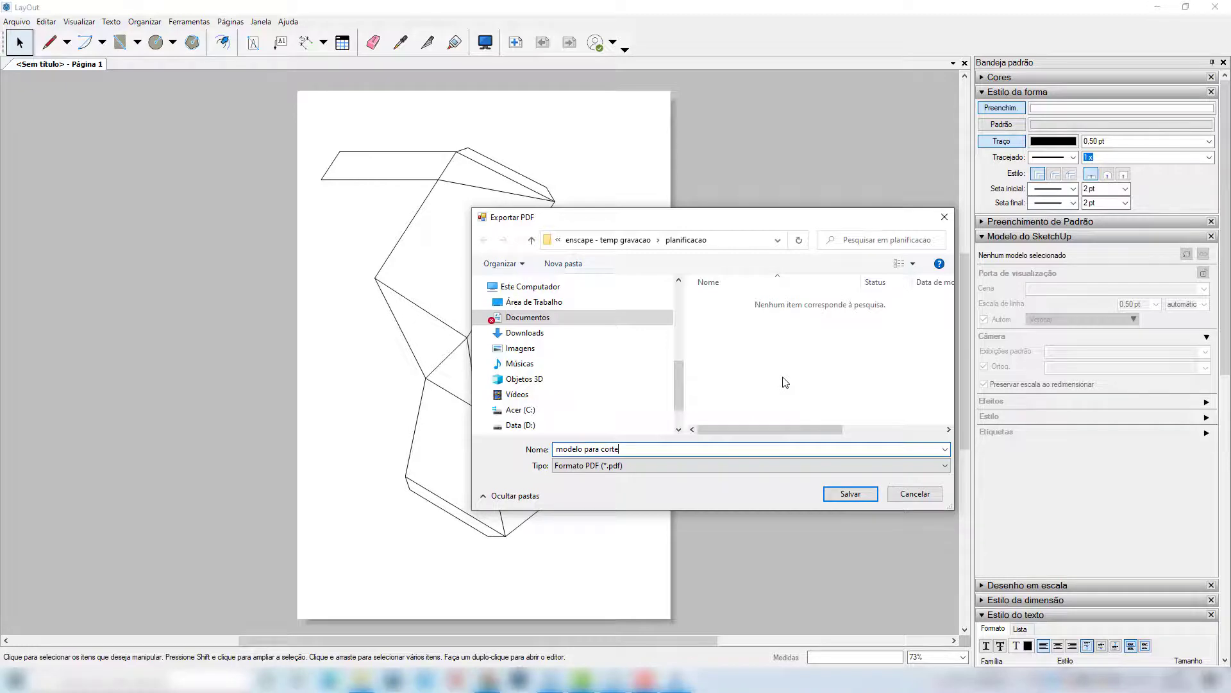
pyautogui.click(840, 494)
pyautogui.click(672, 463)
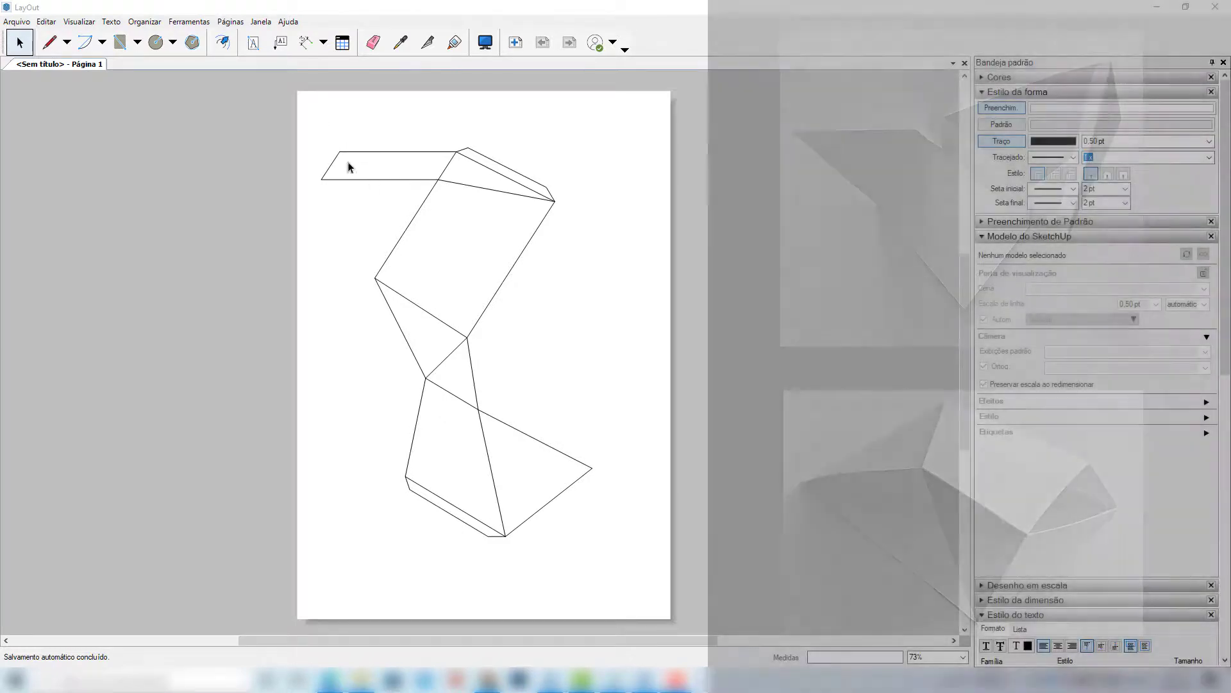
pyautogui.scroll(1, 348, 166)
pyautogui.scroll(2, 348, 167)
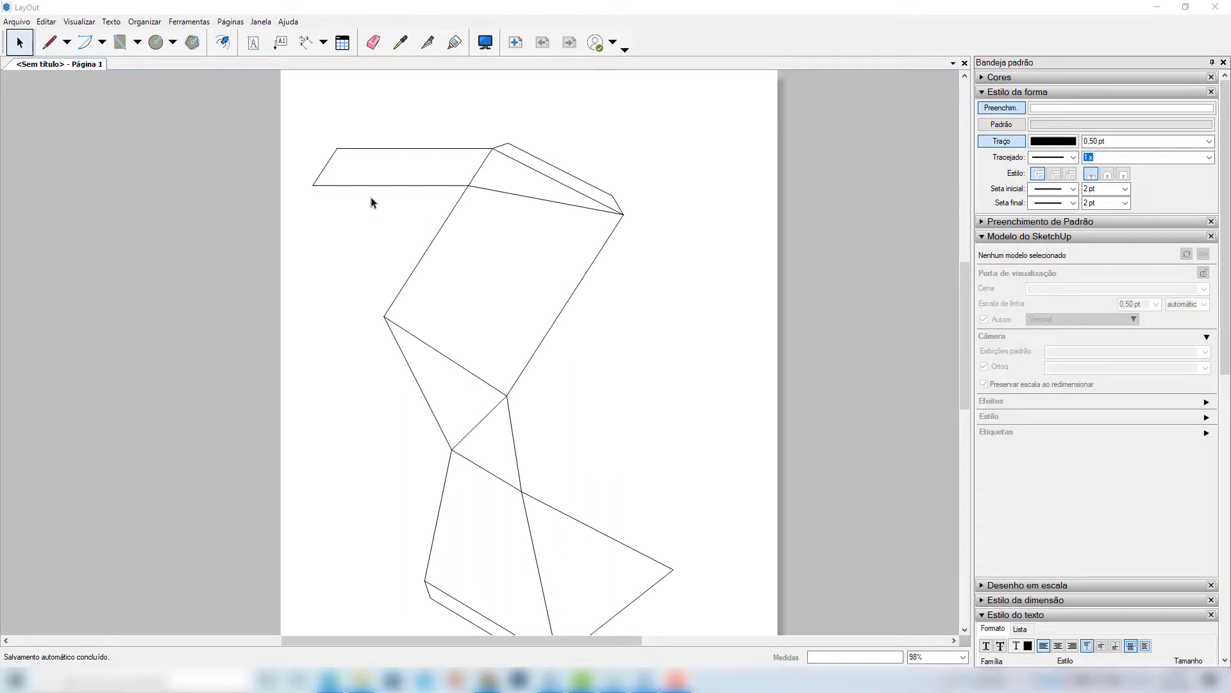
pyautogui.scroll(1, 369, 177)
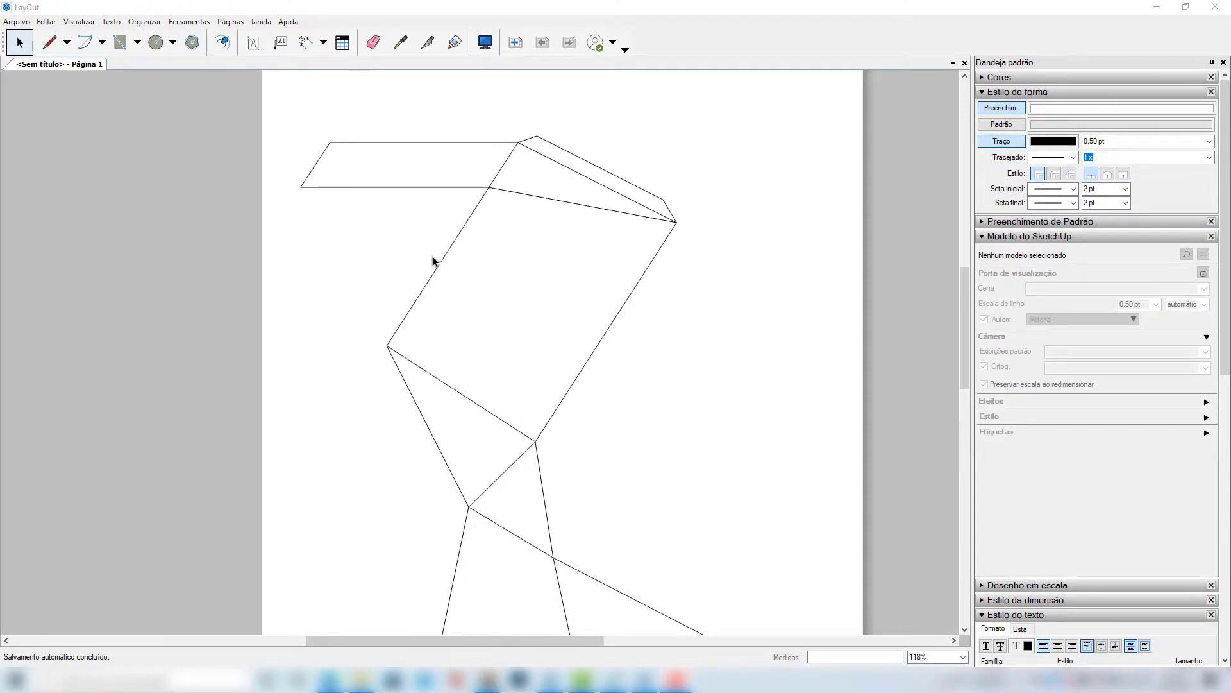
pyautogui.scroll(-3, 433, 261)
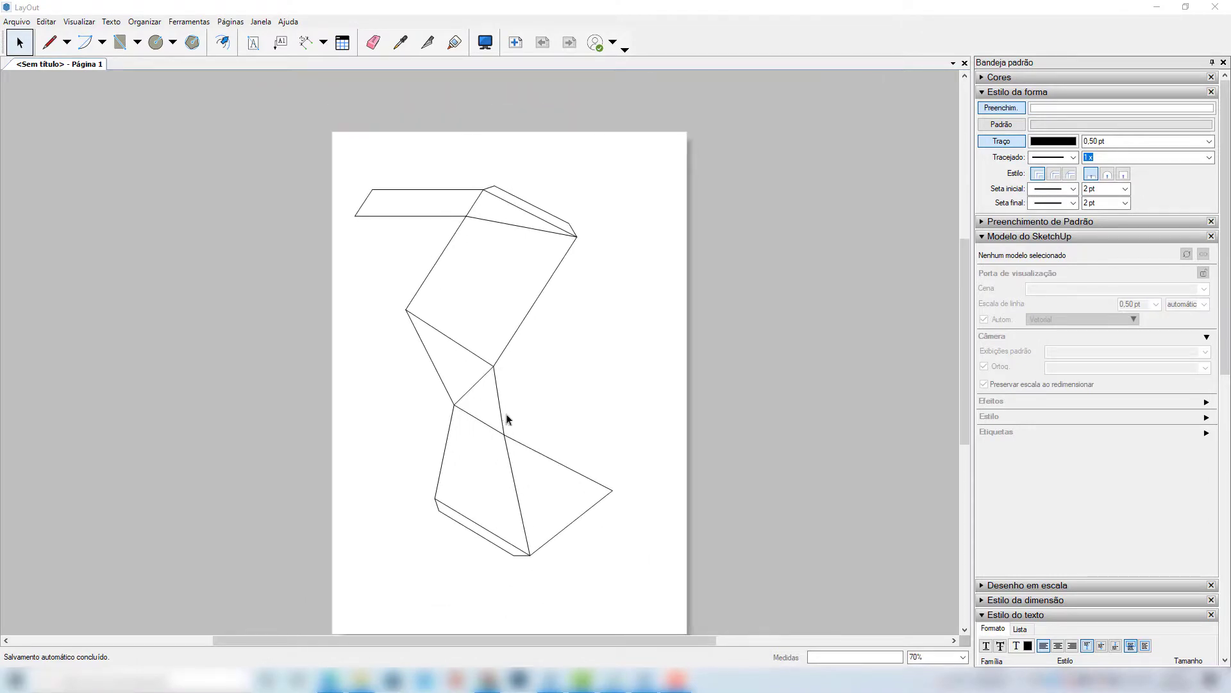
pyautogui.scroll(-1, 494, 446)
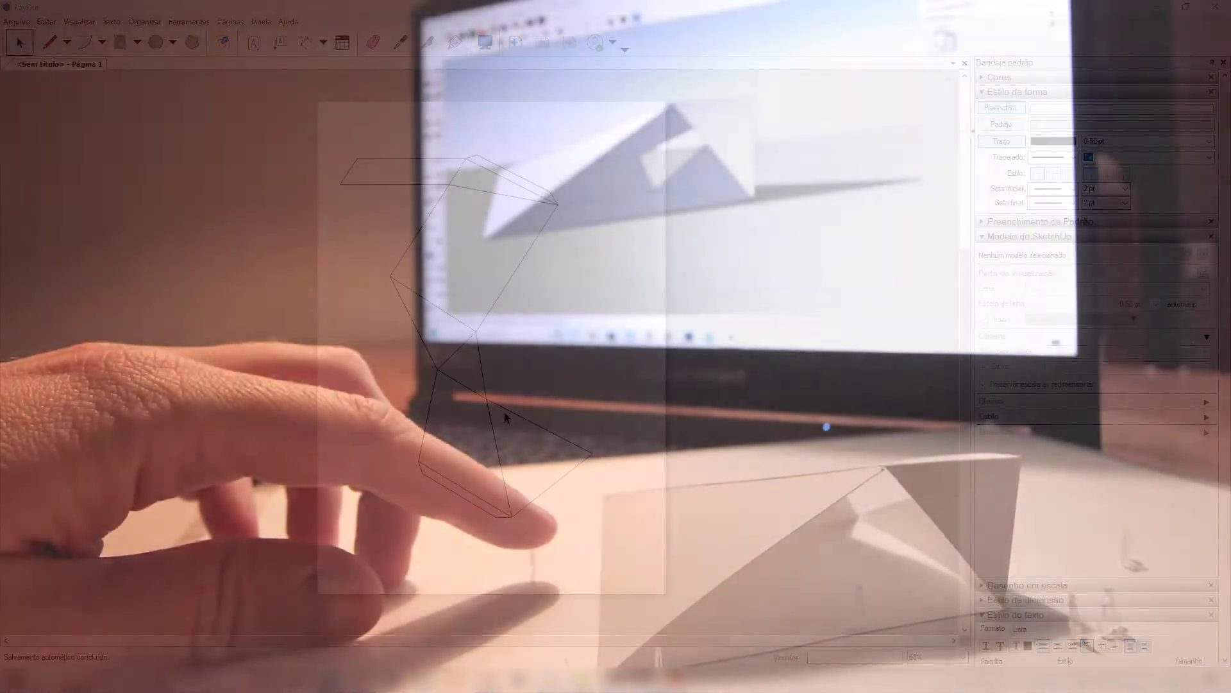